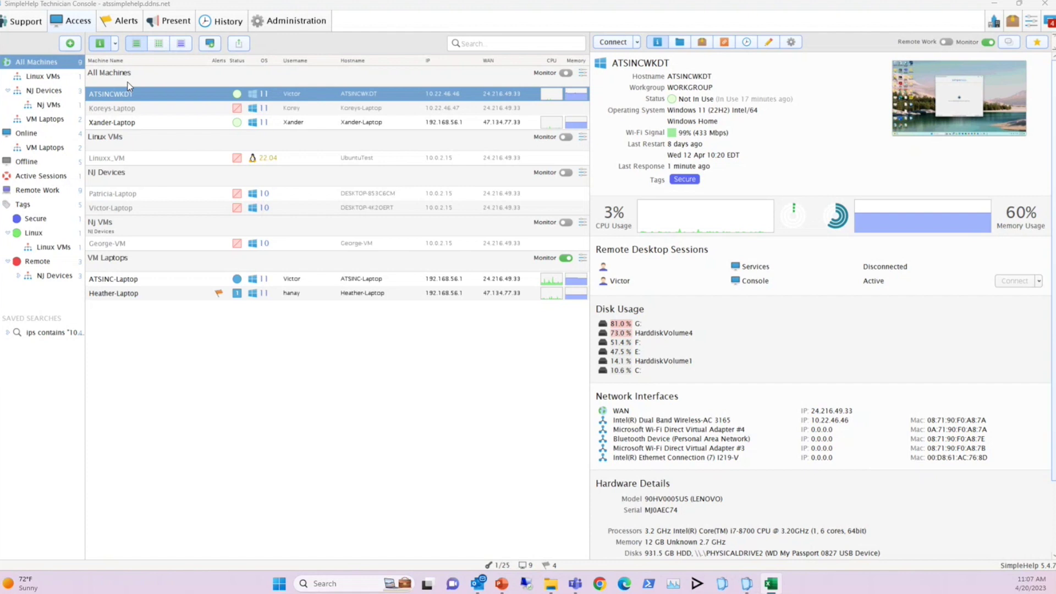
# Try the two-column layout, then return to three-column and widen the machine list
pyautogui.click(115, 45)
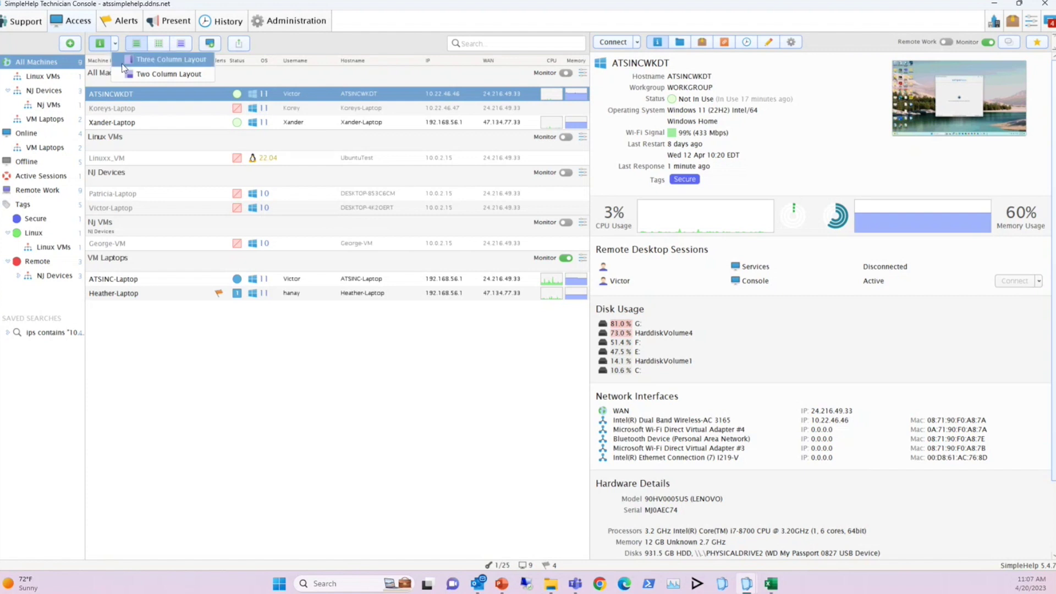
pyautogui.click(160, 74)
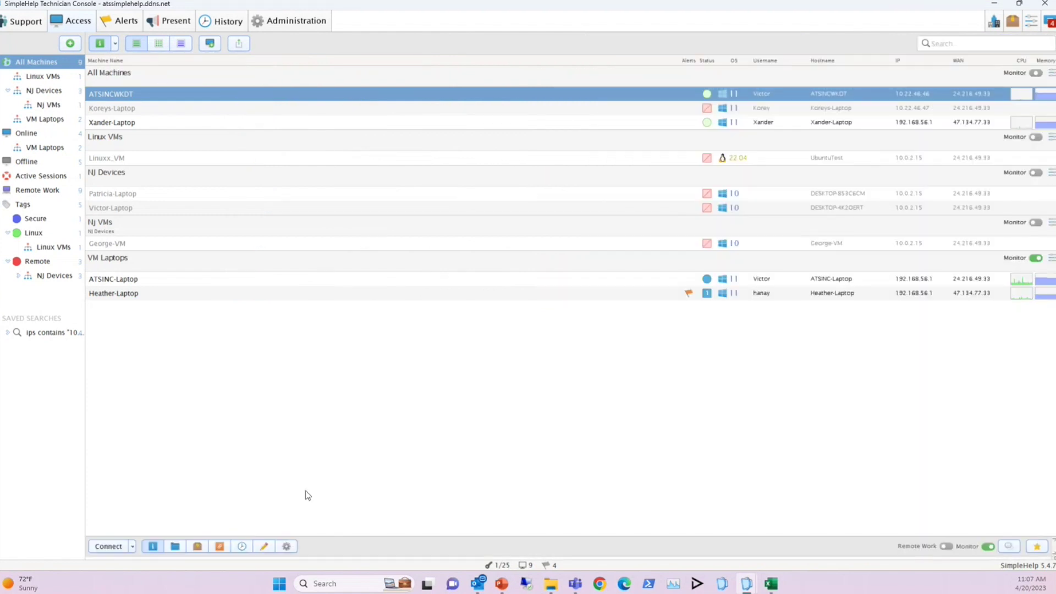
pyautogui.moveTo(340, 535); pyautogui.dragTo(329, 345)
pyautogui.click(114, 44)
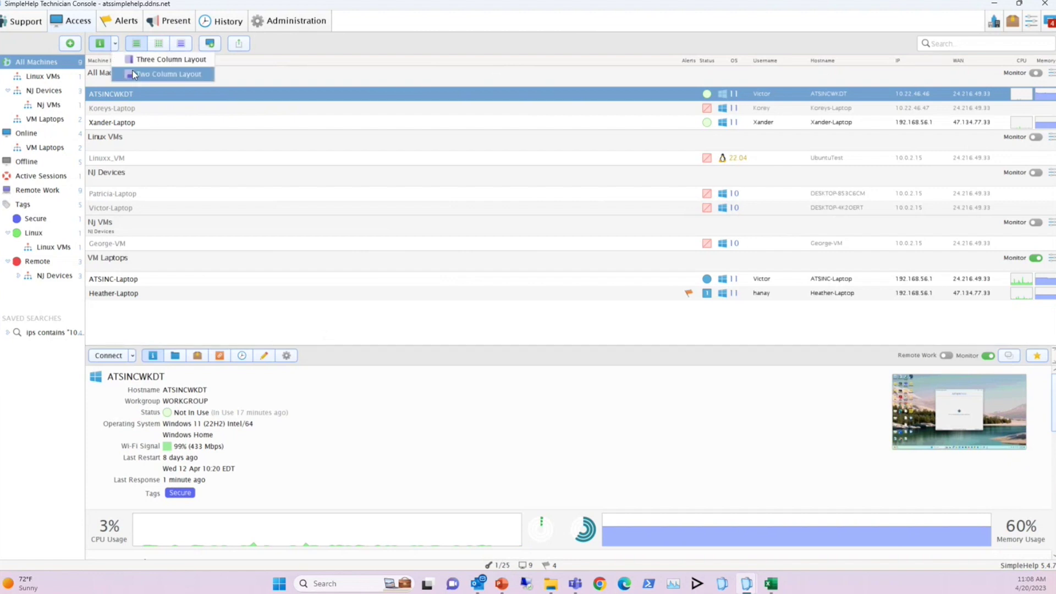
pyautogui.click(146, 64)
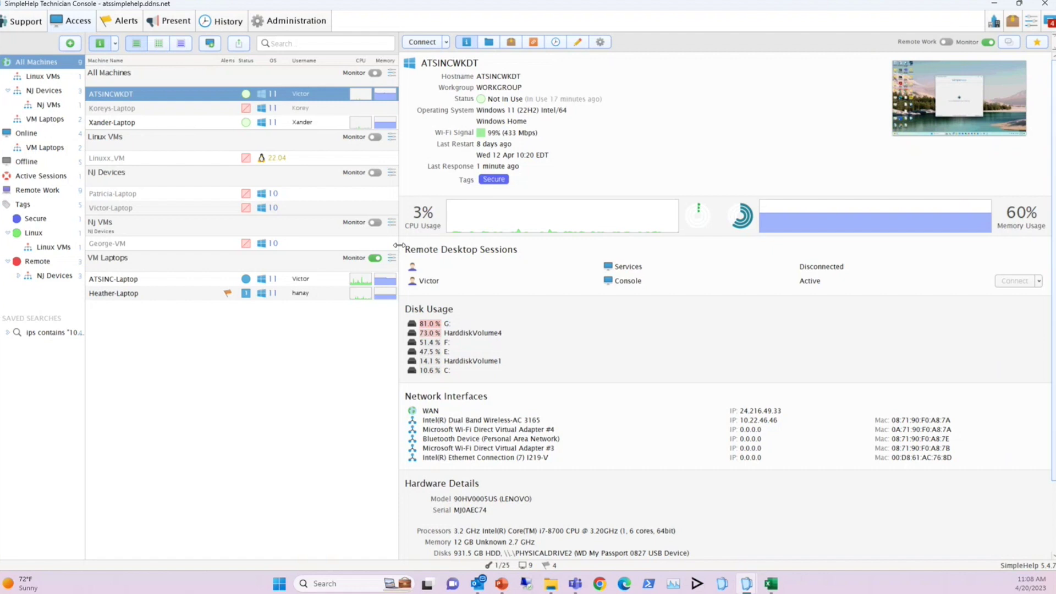
pyautogui.moveTo(399, 245); pyautogui.dragTo(607, 245)
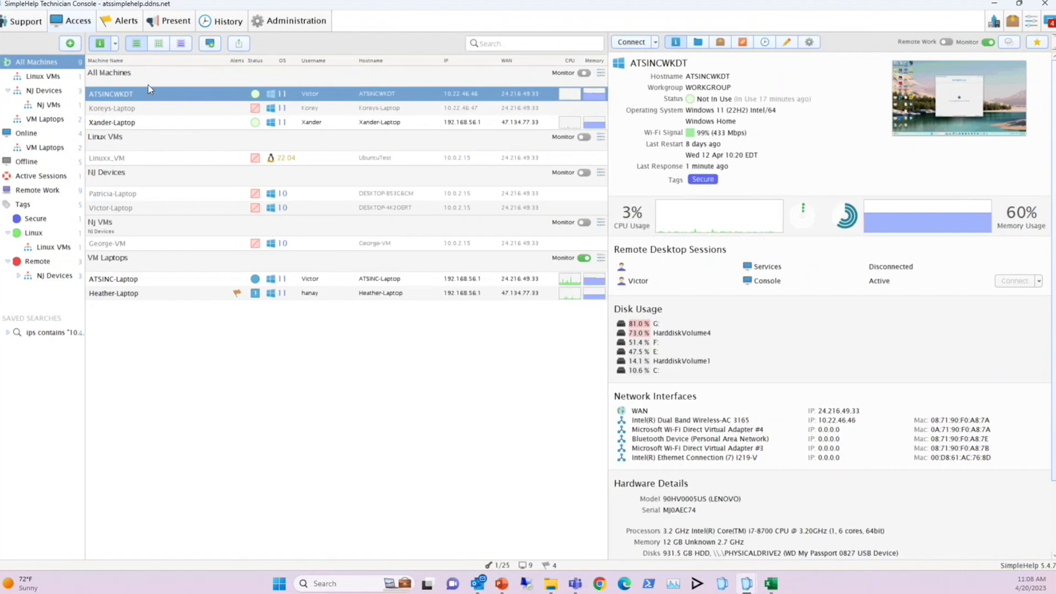
# Toggle thumbnail and list machine views, then bring up the access machine report options
pyautogui.click(155, 46)
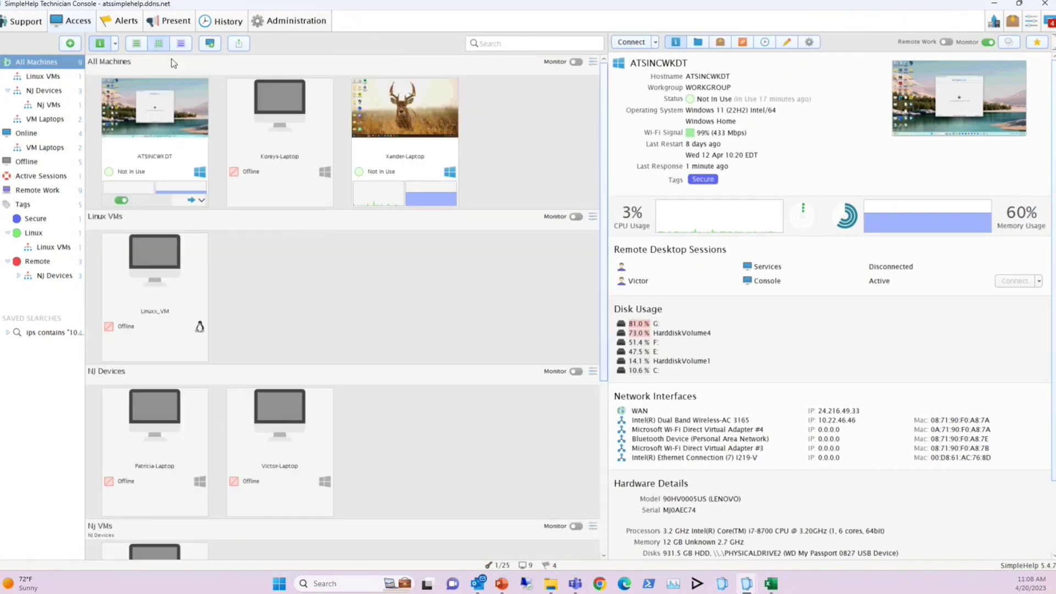
pyautogui.click(181, 44)
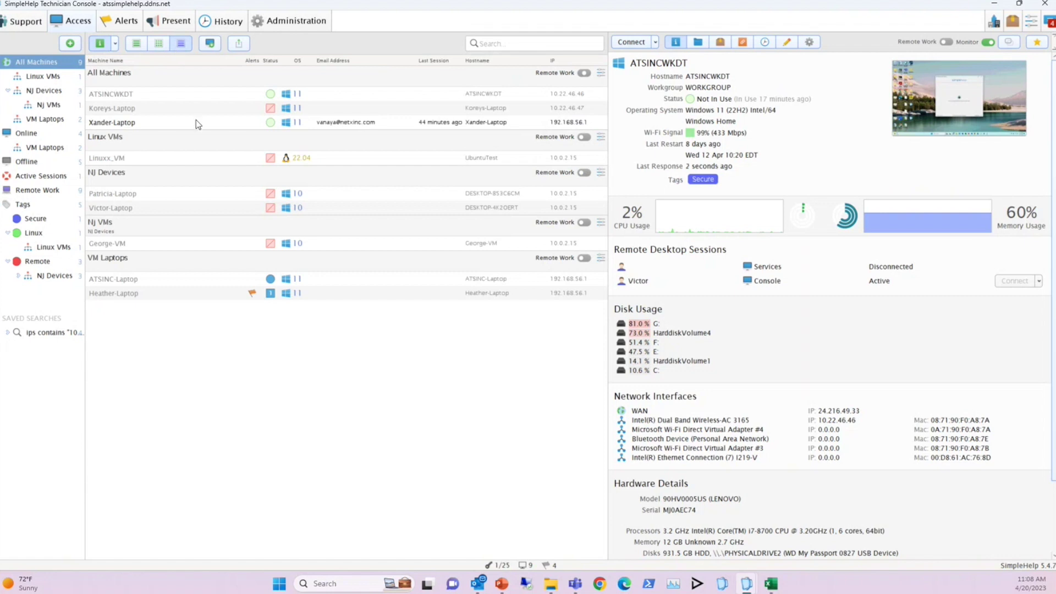
pyautogui.click(136, 44)
pyautogui.click(238, 44)
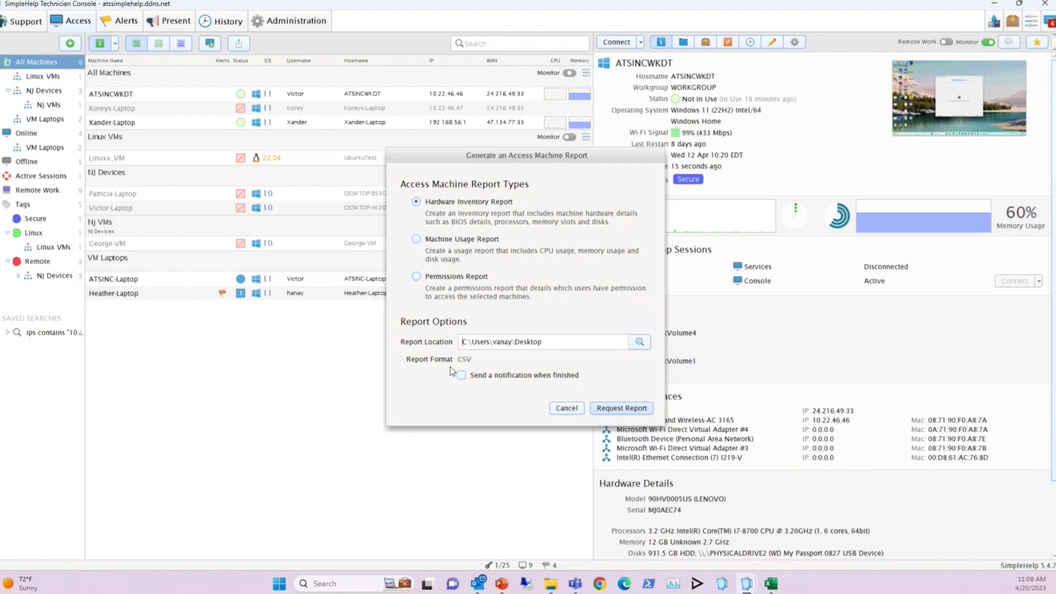
# Cancel the report dialog and expand the advanced machine search options
pyautogui.click(566, 413)
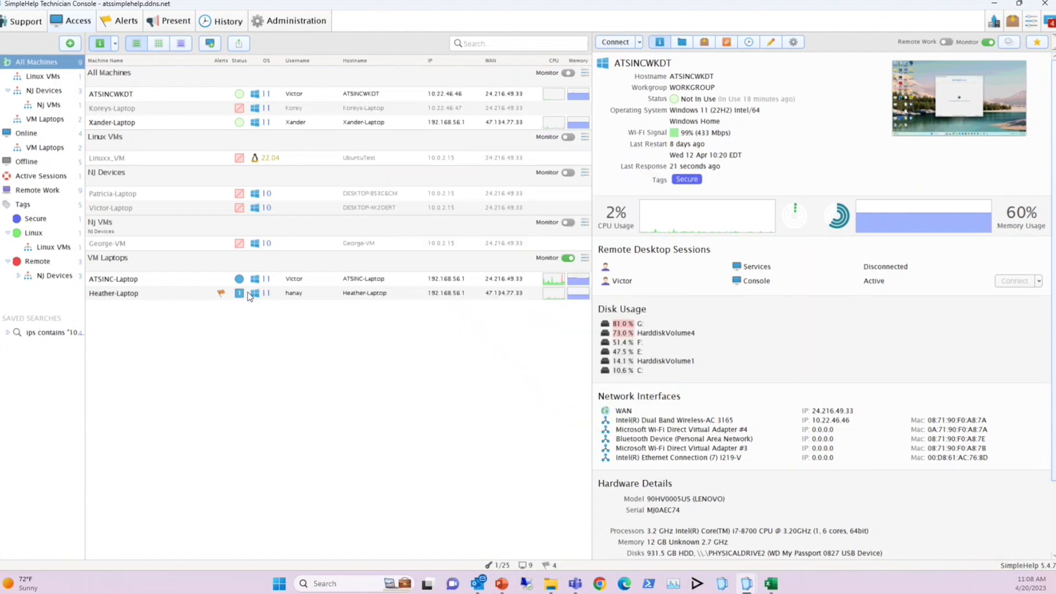
pyautogui.click(477, 44)
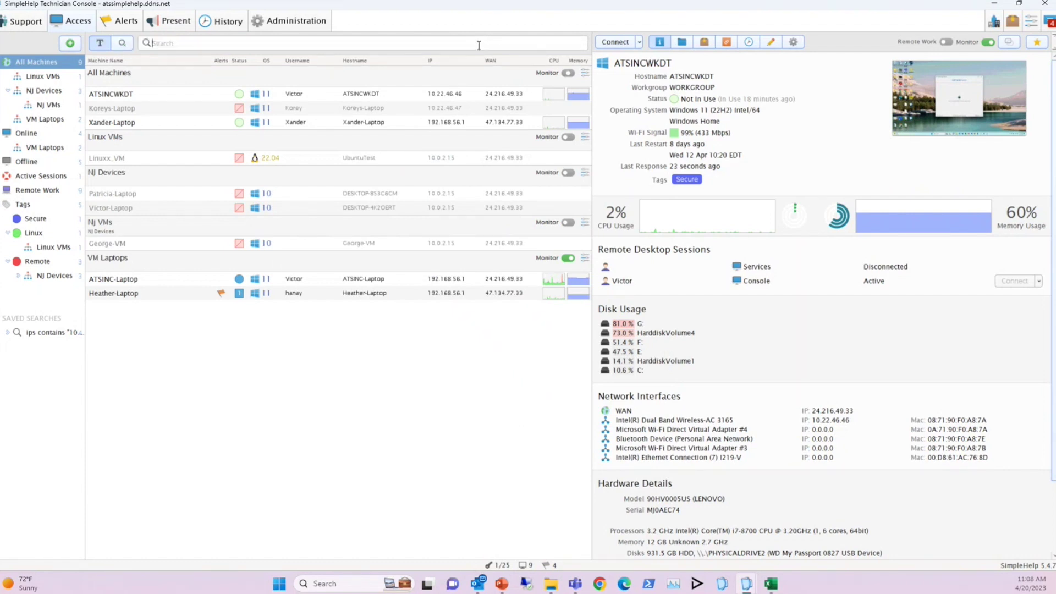
pyautogui.click(125, 44)
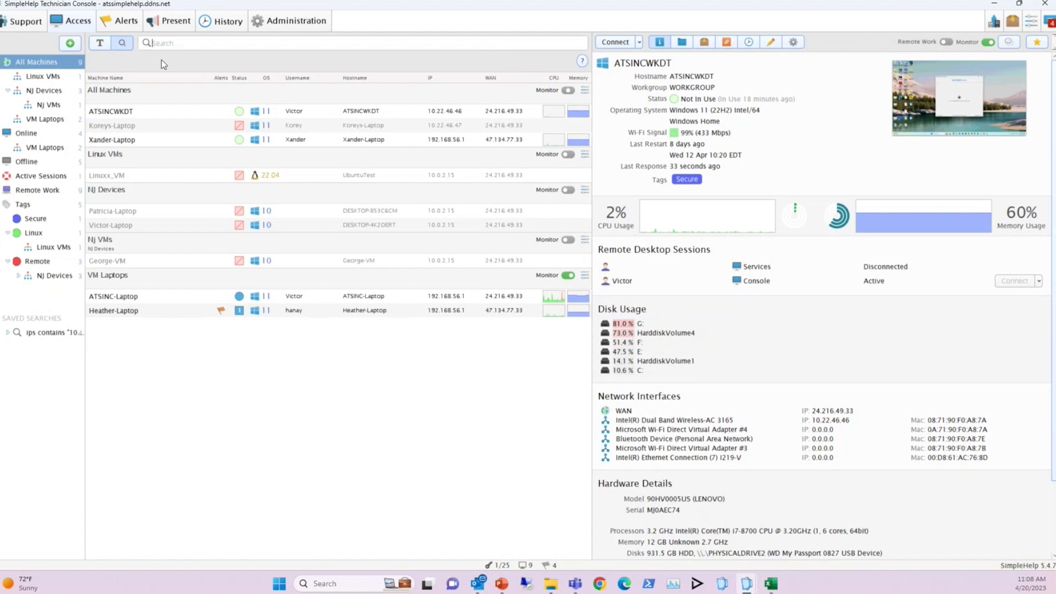
# Review the search variables and operators reference, then set search to plain-text mode
pyautogui.click(581, 61)
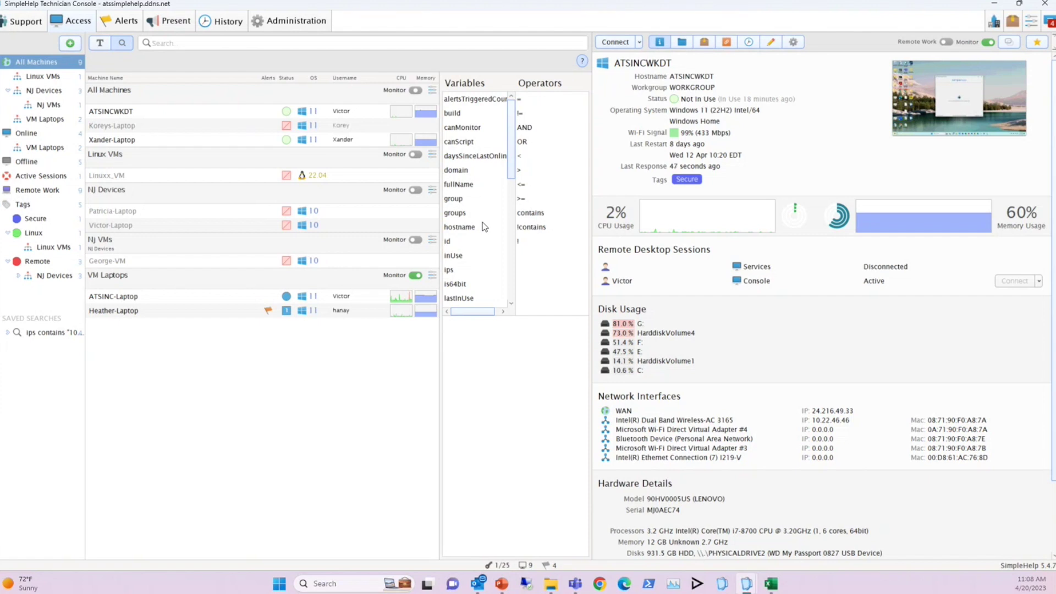
pyautogui.click(582, 62)
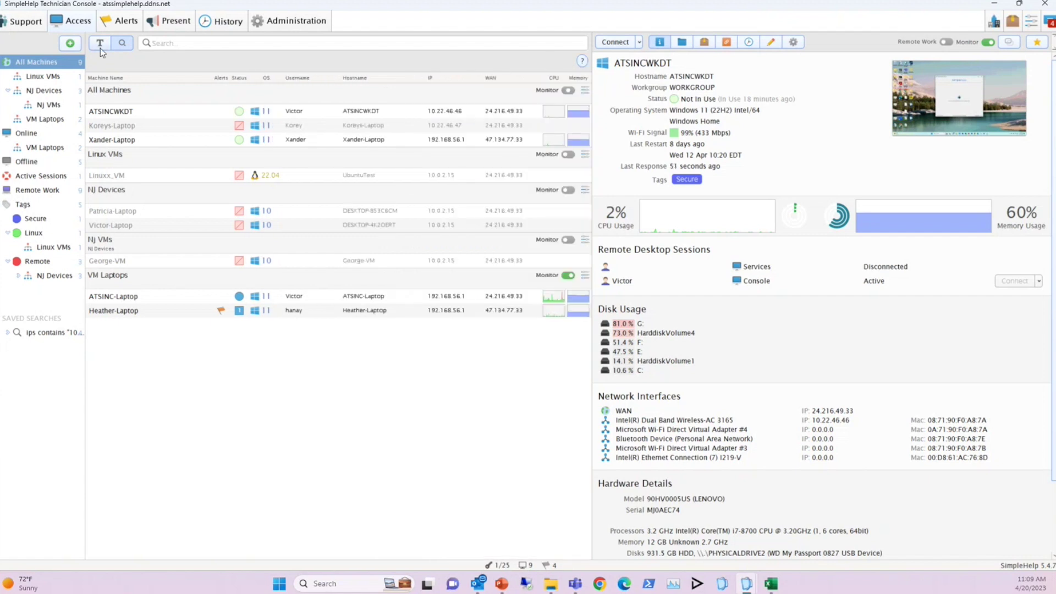
pyautogui.click(100, 46)
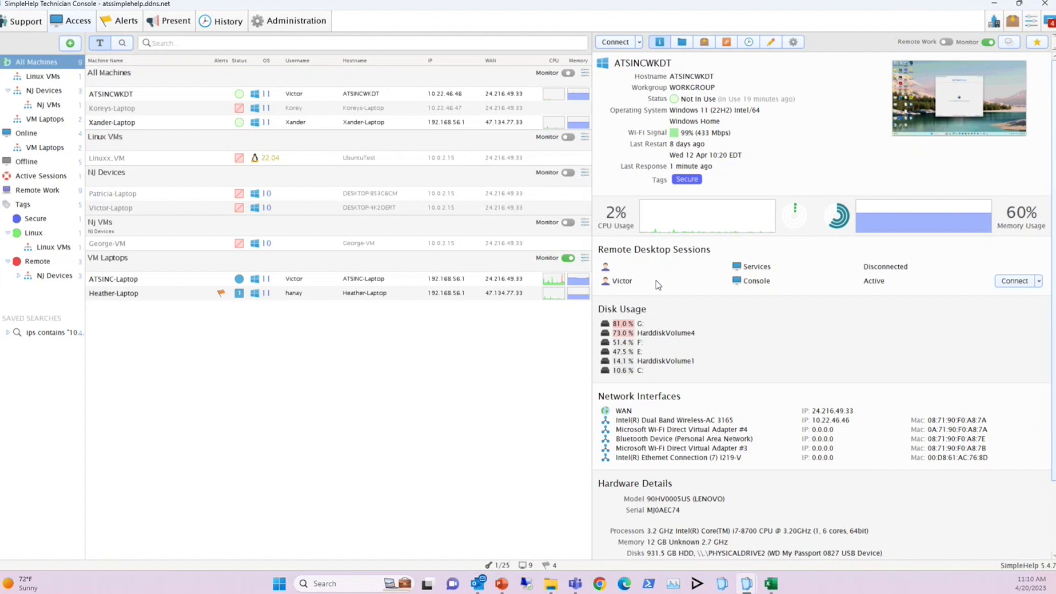
# Scroll through the machine details panel to review sessions, alerts and disk usage
pyautogui.moveTo(970, 111)
pyautogui.scroll(-3, 688, 409)
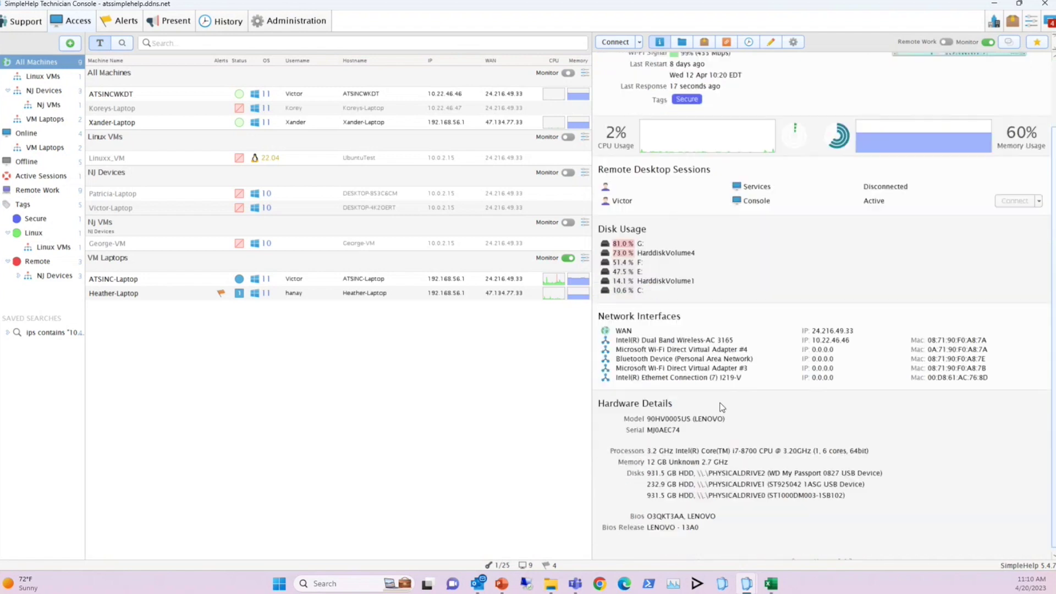
pyautogui.scroll(3, 739, 448)
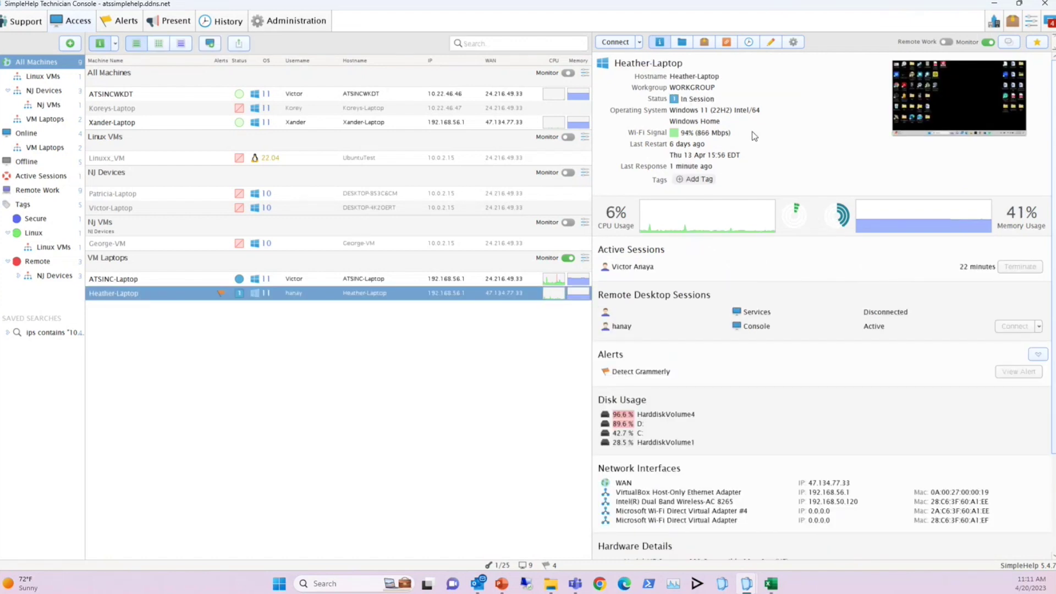
# Download Super Duper Important Logfile.txt from Heather-Laptop's C: Logs folder into the download panel
pyautogui.click(682, 43)
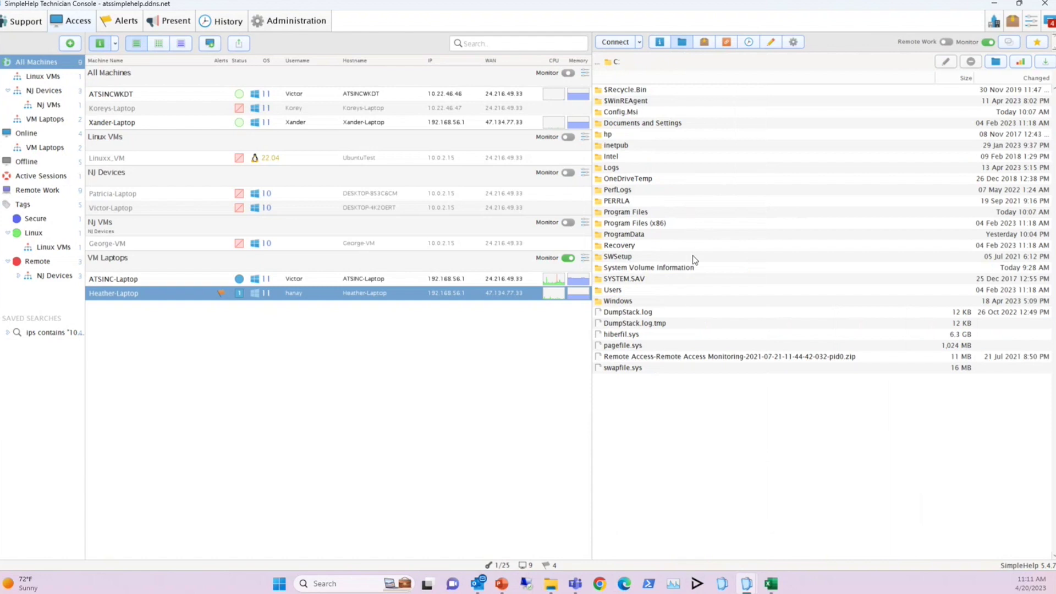
pyautogui.doubleClick(612, 168)
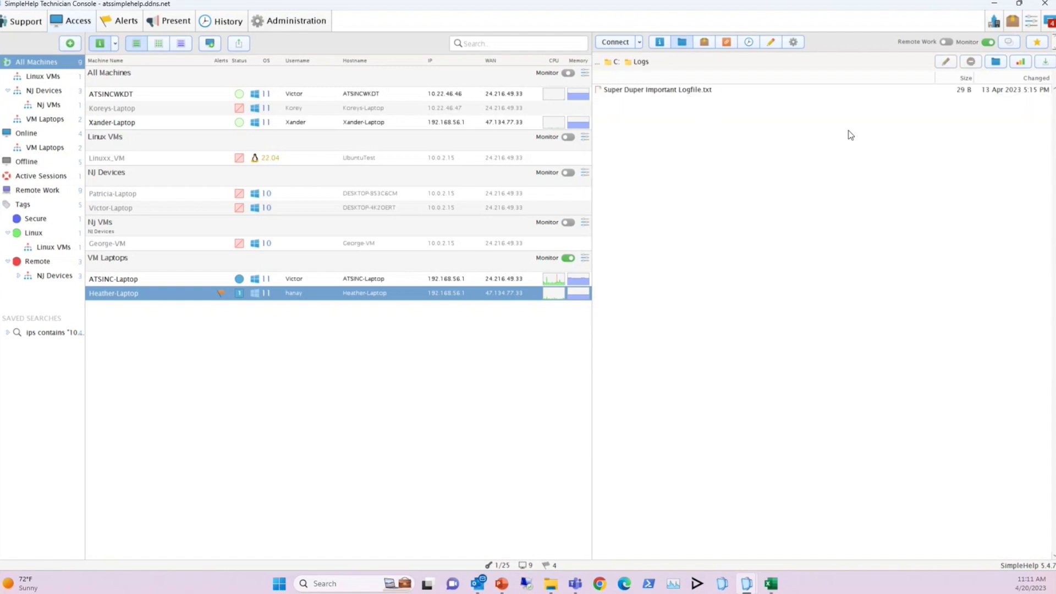
pyautogui.click(1048, 64)
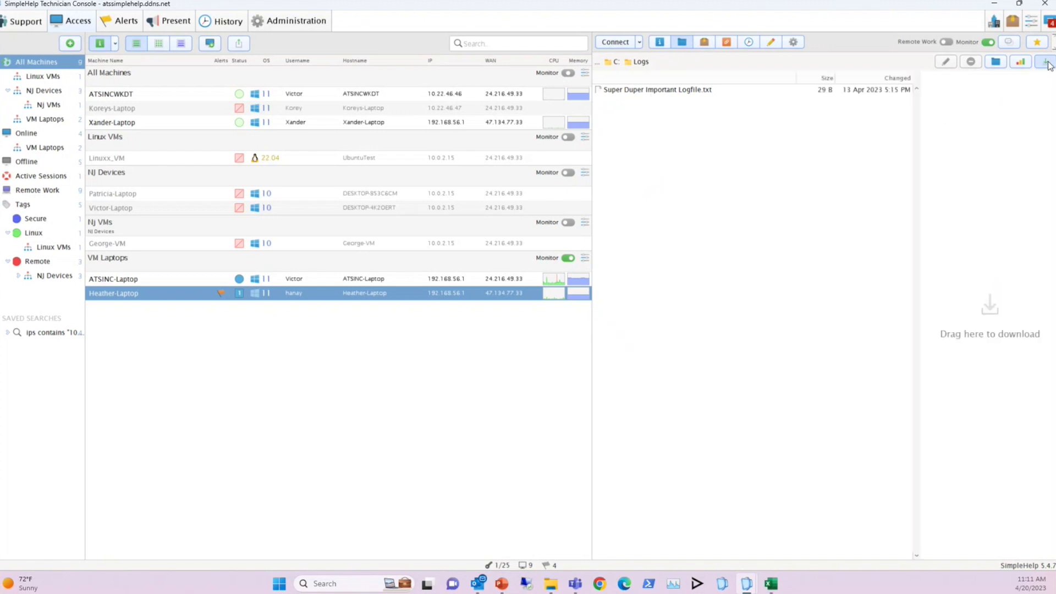
pyautogui.click(655, 94)
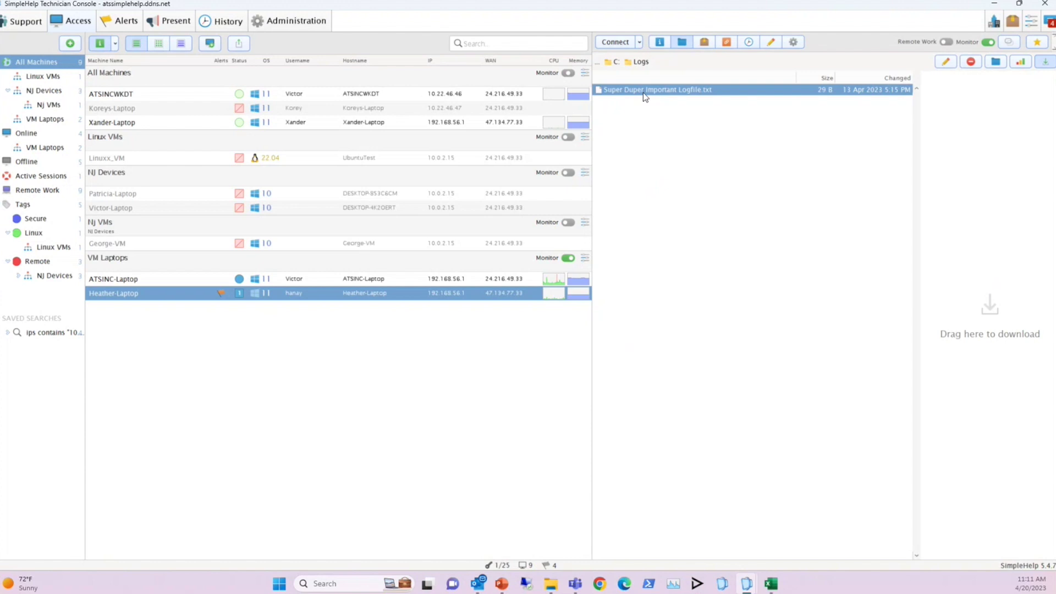
pyautogui.moveTo(644, 91); pyautogui.dragTo(1016, 187)
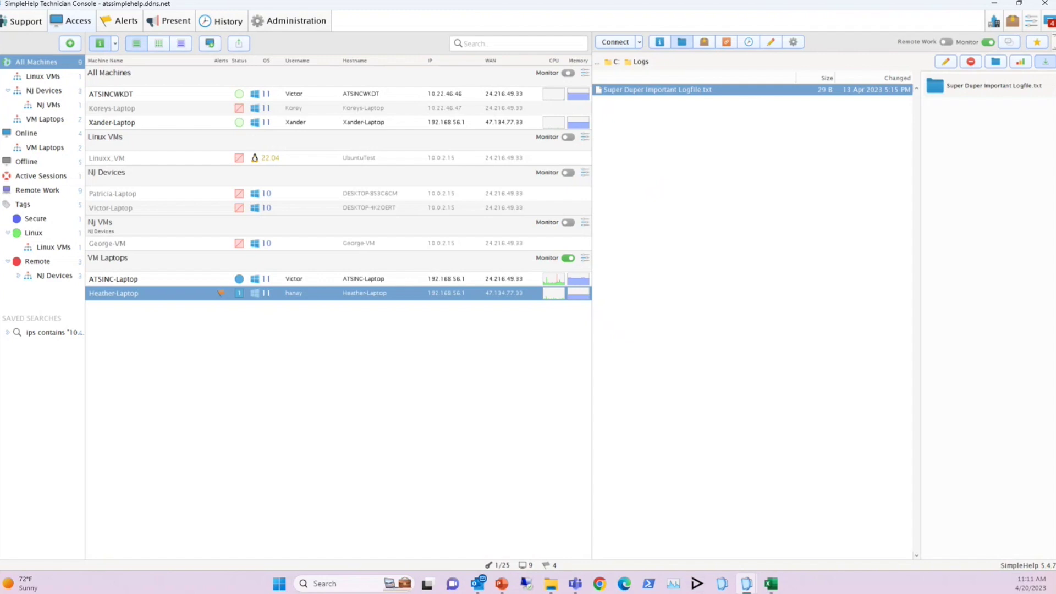
pyautogui.press('super+e')
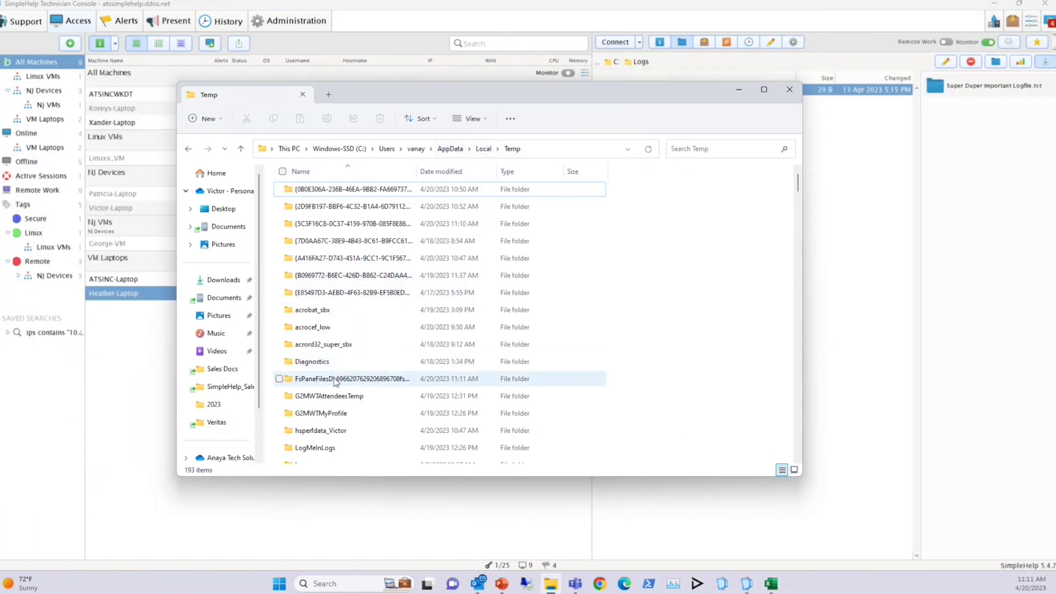
# Find the logfile in Temp's FsPaneFiles folder, then minimize Explorer
pyautogui.click(314, 379)
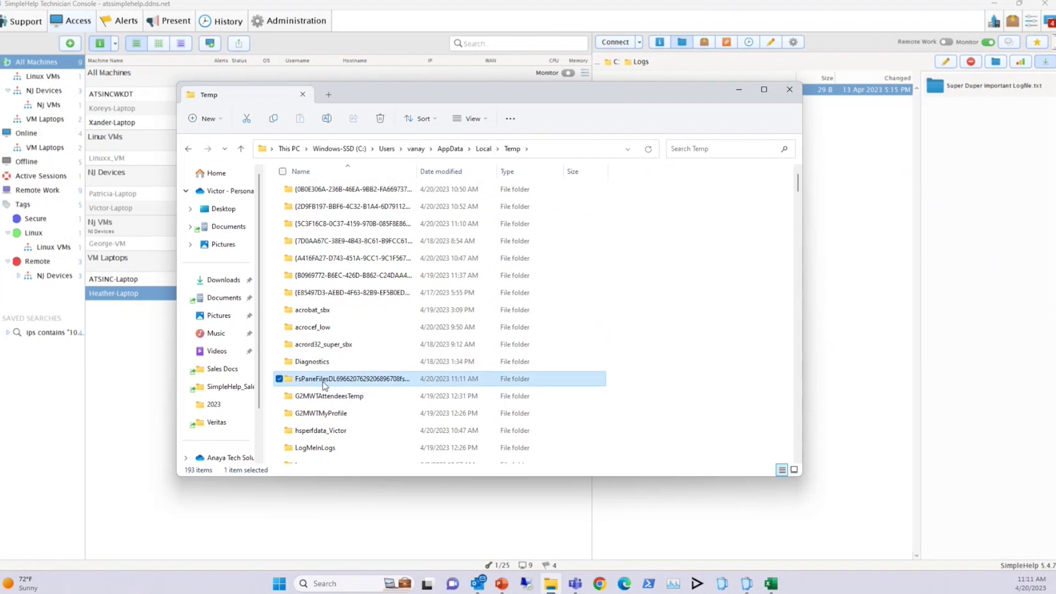
pyautogui.doubleClick(323, 379)
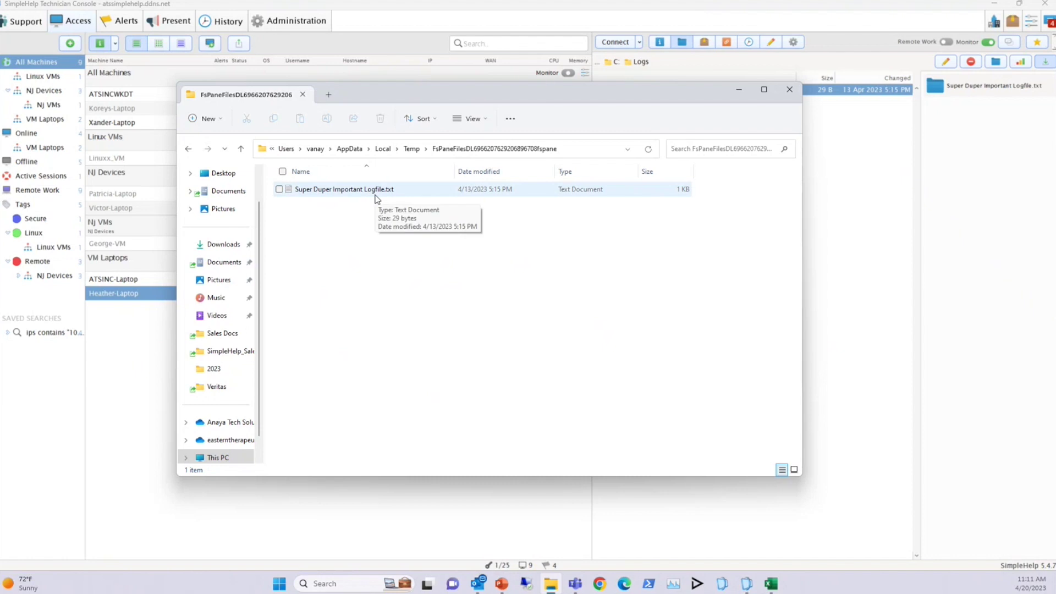
pyautogui.click(739, 90)
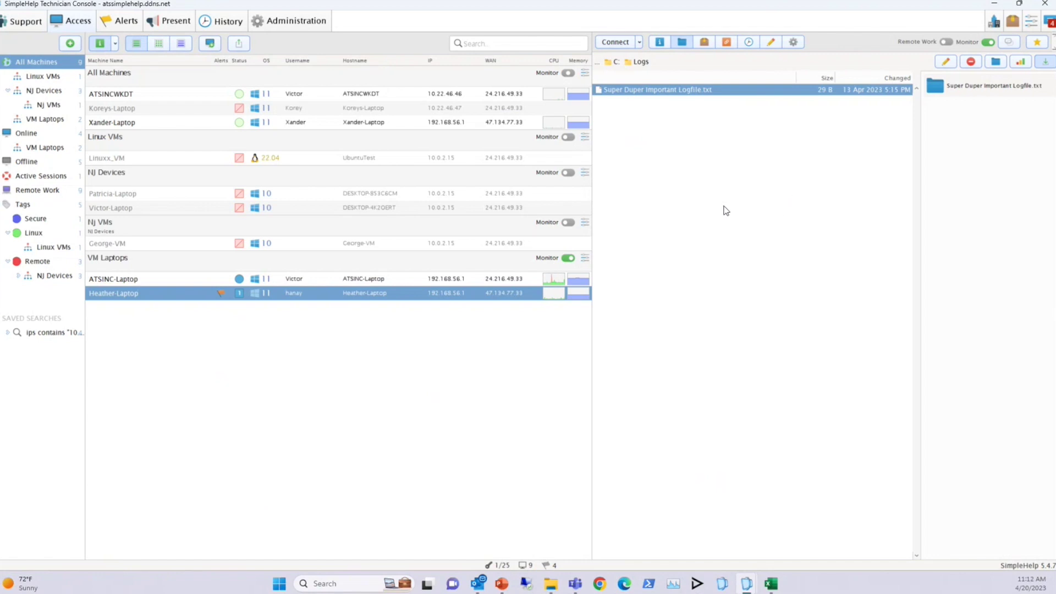
# Browse Heather-Laptop's toolbox tools, including Kill Notepad, and cancel without running any
pyautogui.click(704, 42)
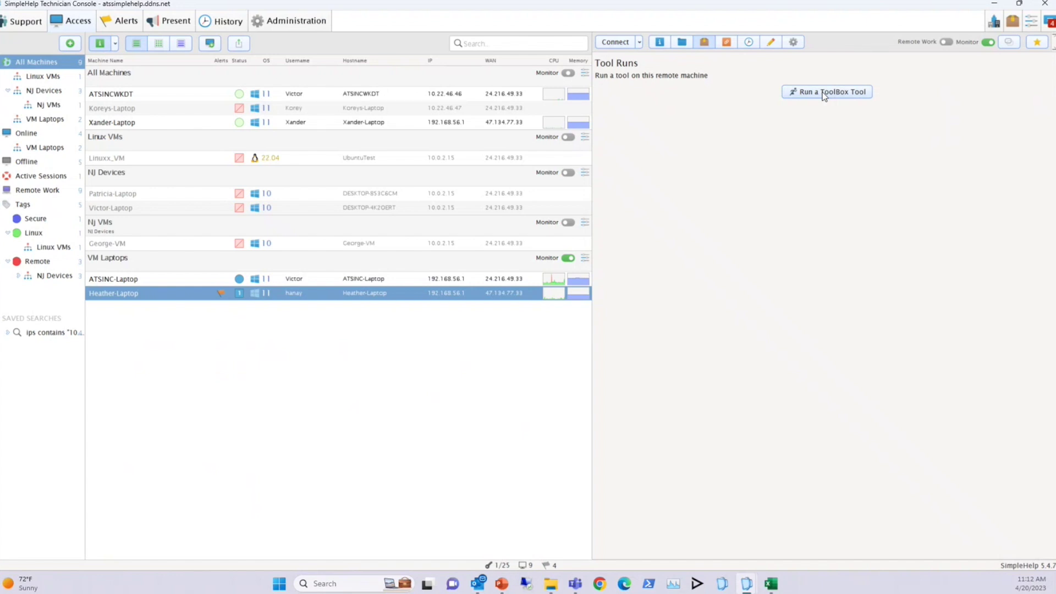
pyautogui.click(823, 93)
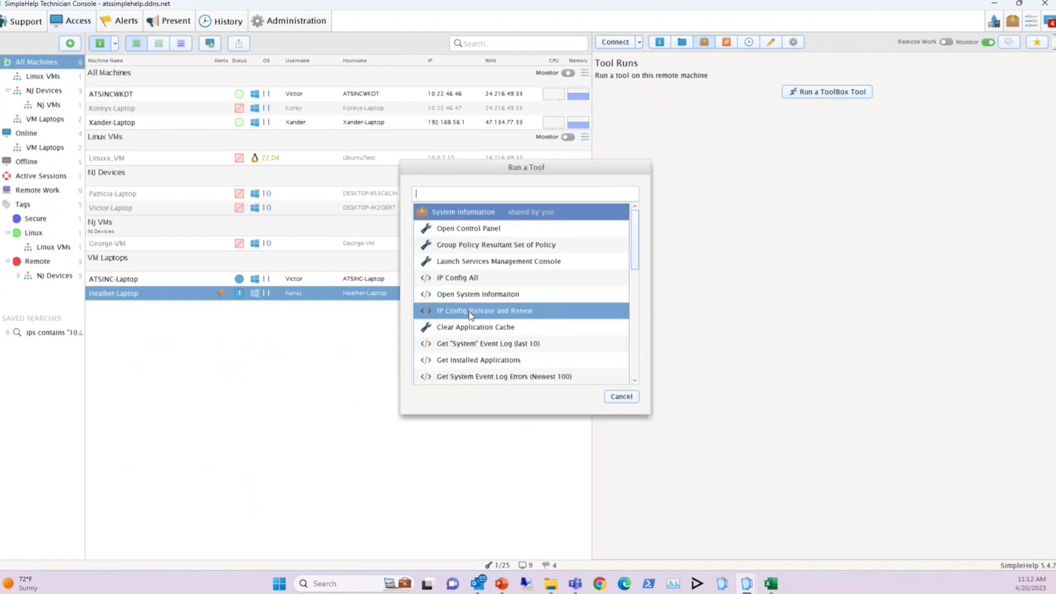
pyautogui.scroll(-4, 487, 325)
pyautogui.scroll(2, 474, 281)
pyautogui.scroll(-4, 474, 284)
pyautogui.scroll(-1, 473, 286)
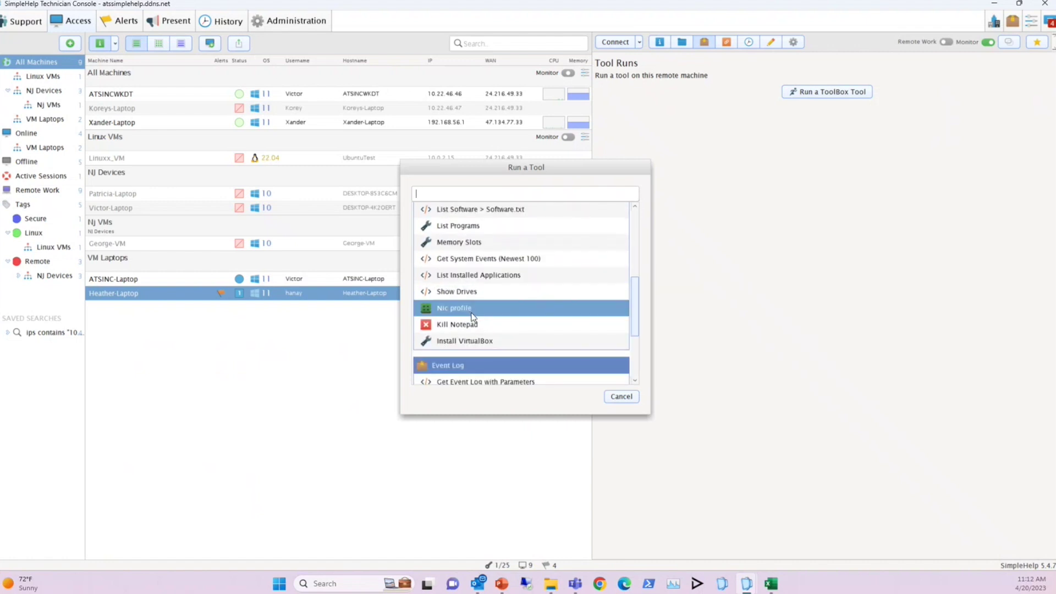
pyautogui.click(622, 396)
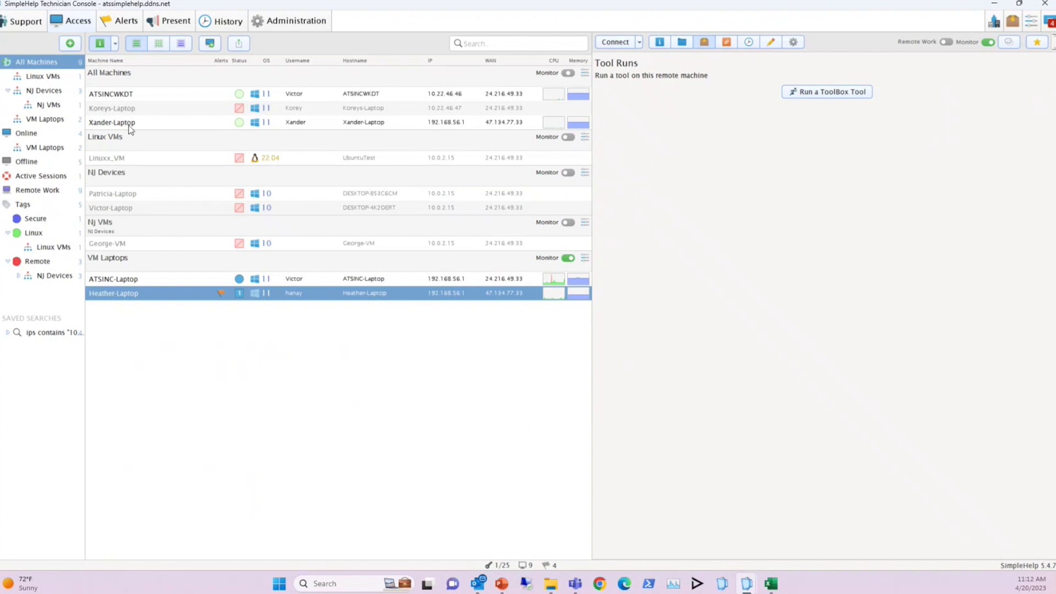
# Run the Nic profile tool on both Heather-Laptop and Xander-Laptop
pyautogui.keyDown('ctrl'); pyautogui.click(130, 124); pyautogui.keyUp('ctrl')
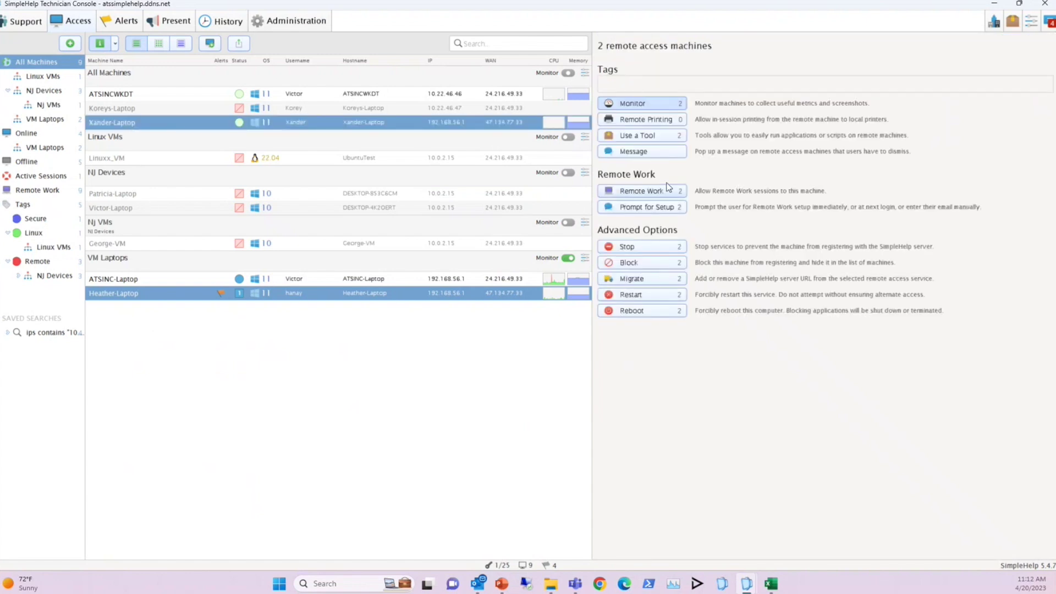
pyautogui.click(644, 136)
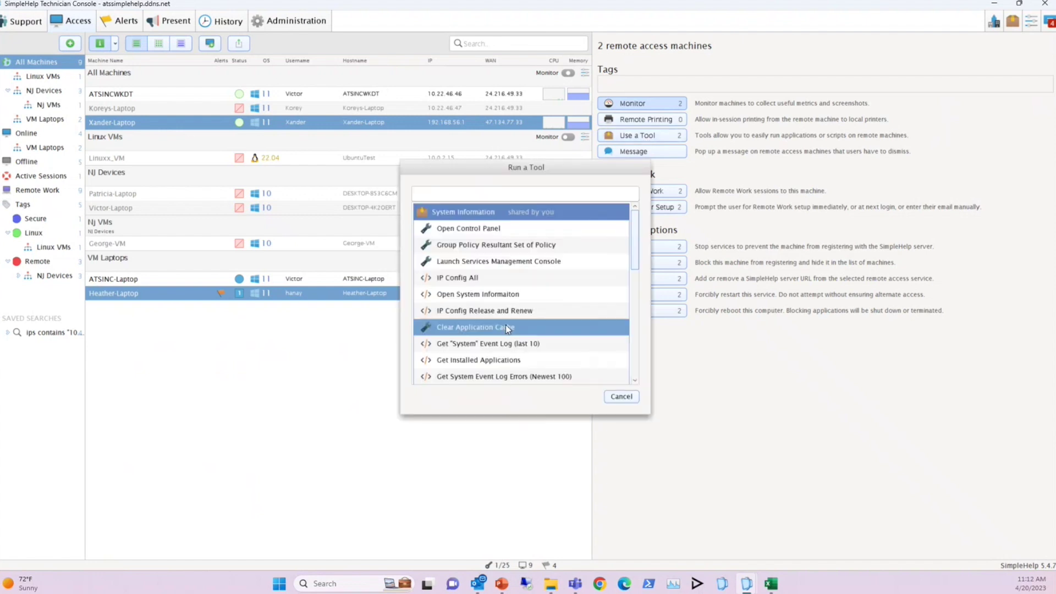
pyautogui.scroll(-2, 499, 338)
pyautogui.scroll(-2, 500, 339)
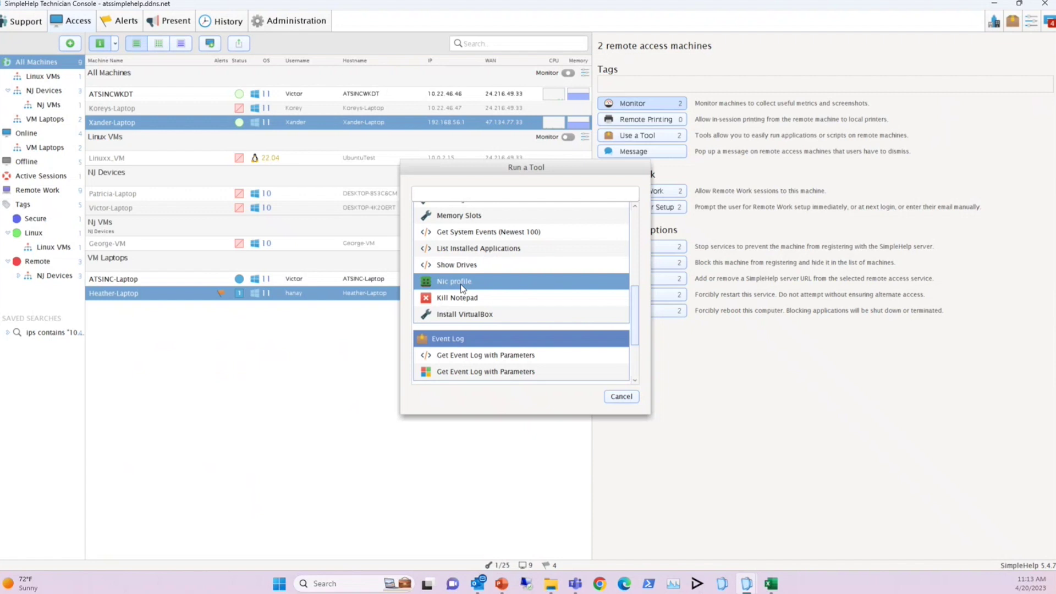
pyautogui.click(462, 287)
pyautogui.click(649, 310)
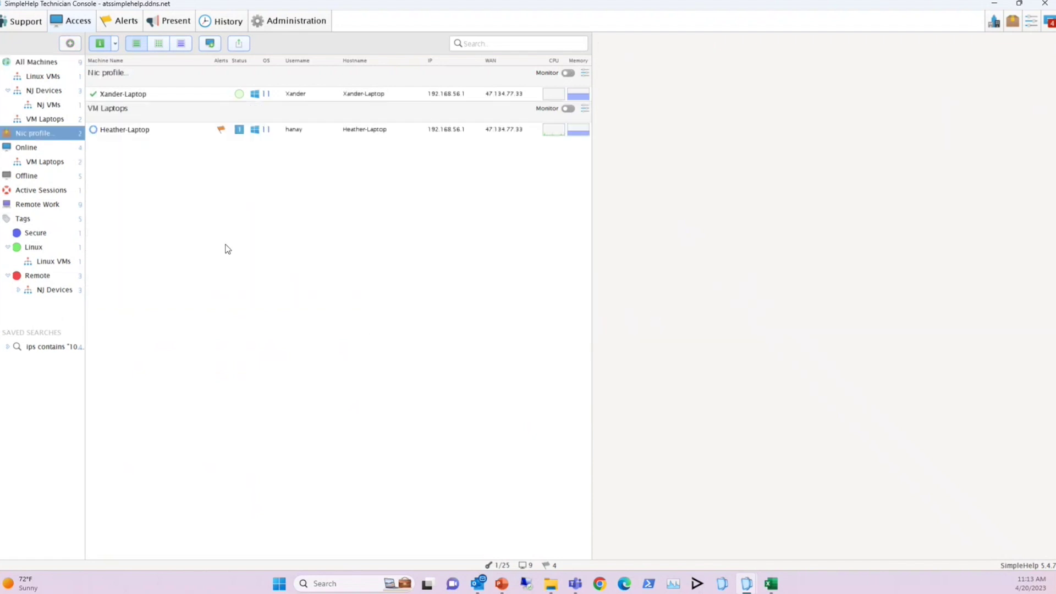
# Review the second laptop's Nic profile network output, then remove the Nic profile group
pyautogui.click(124, 133)
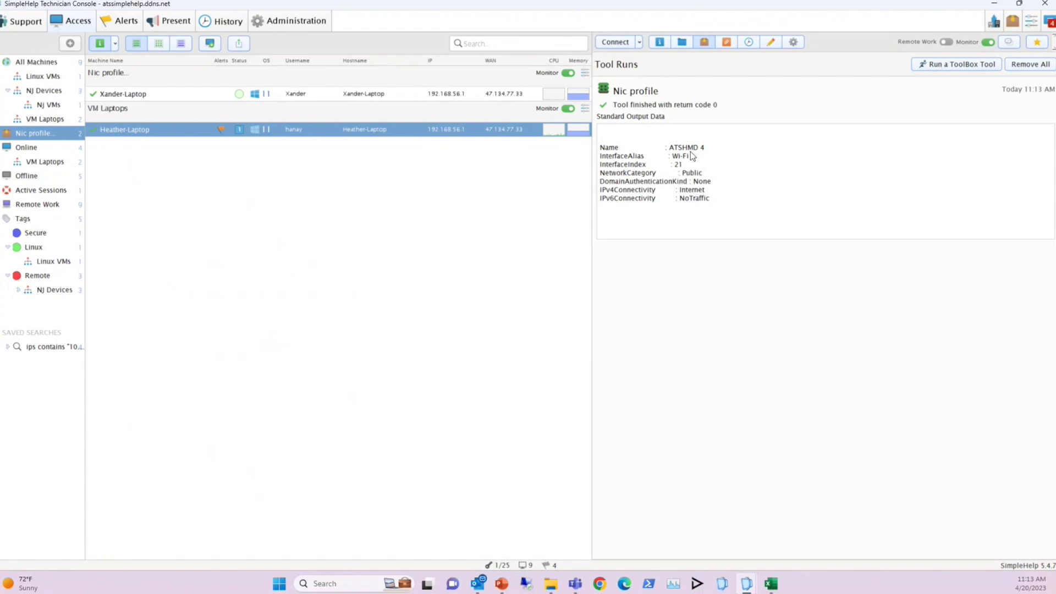
pyautogui.moveTo(75, 136)
pyautogui.click(76, 135)
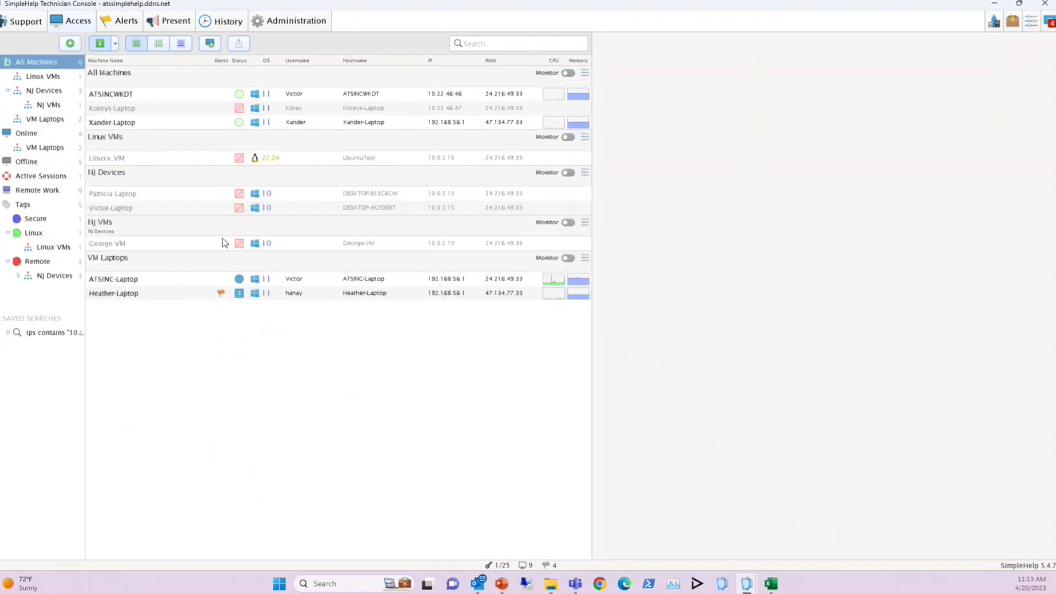
# Show Xander-Laptop's school-only note, custom properties and DO NOT REBOOT THIS LAPTOP notification
pyautogui.click(134, 126)
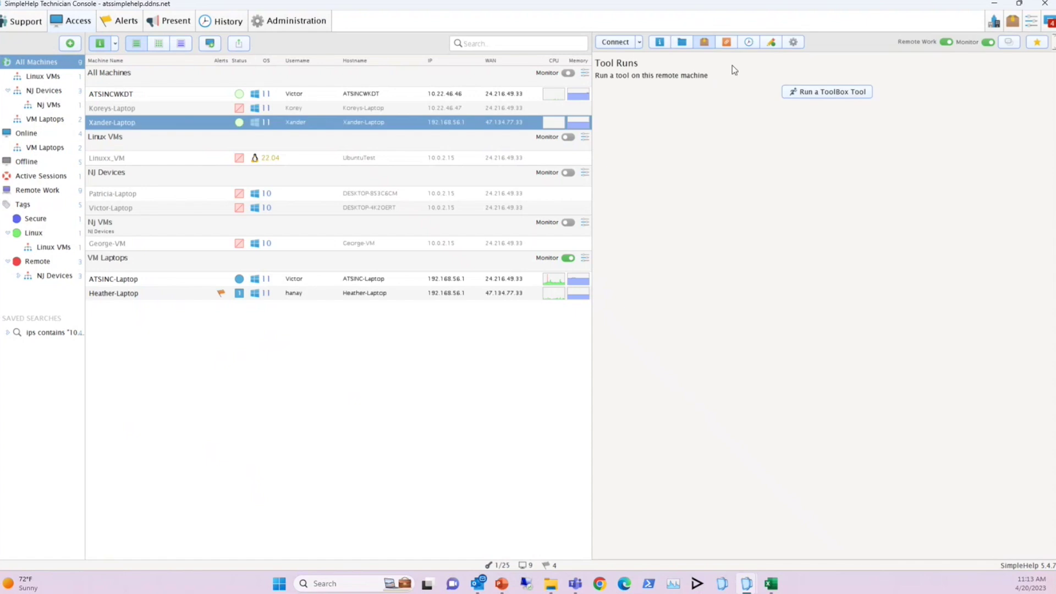
pyautogui.click(770, 43)
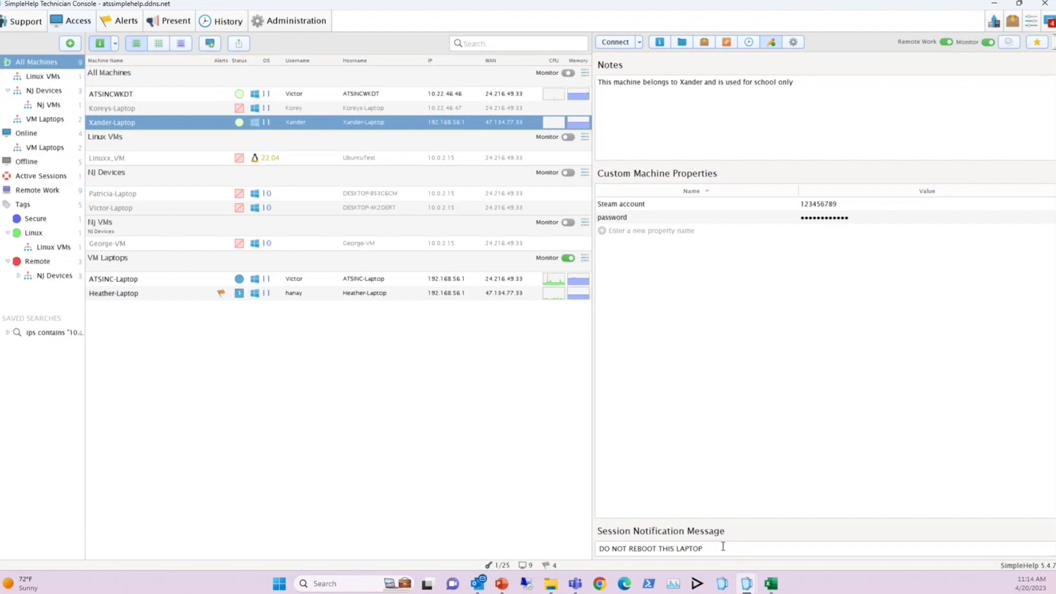
pyautogui.doubleClick(139, 123)
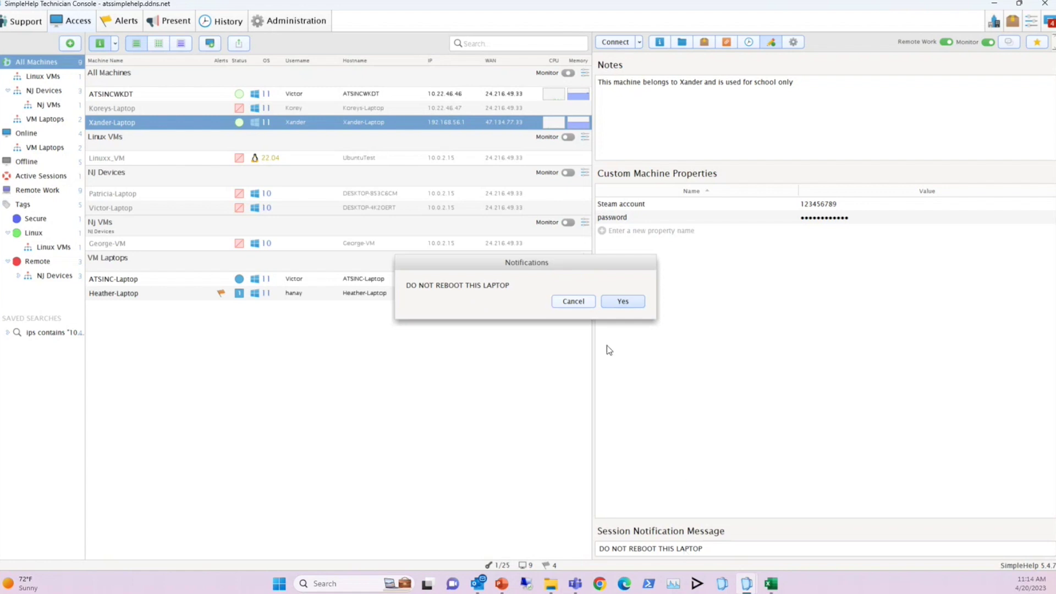
pyautogui.click(575, 305)
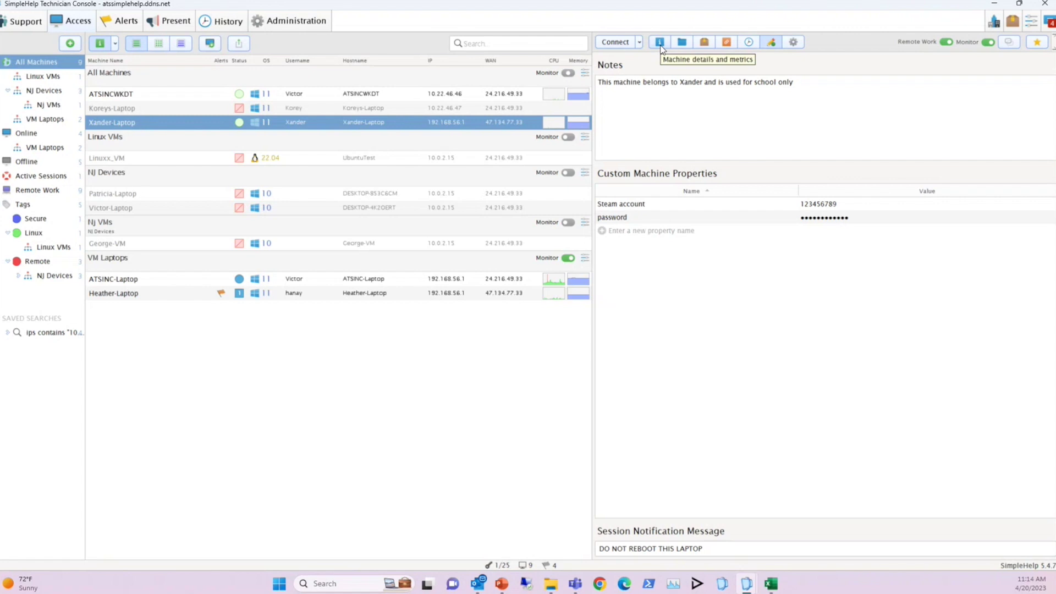
pyautogui.click(660, 46)
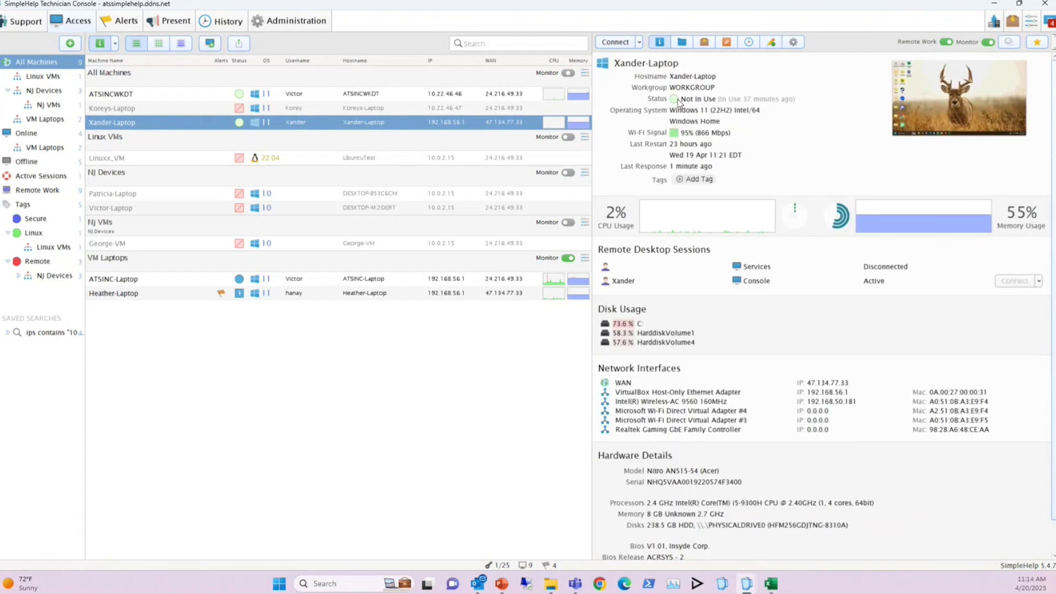
# Open the Connect button's dropdown of connection modes for Xander-Laptop
pyautogui.click(639, 44)
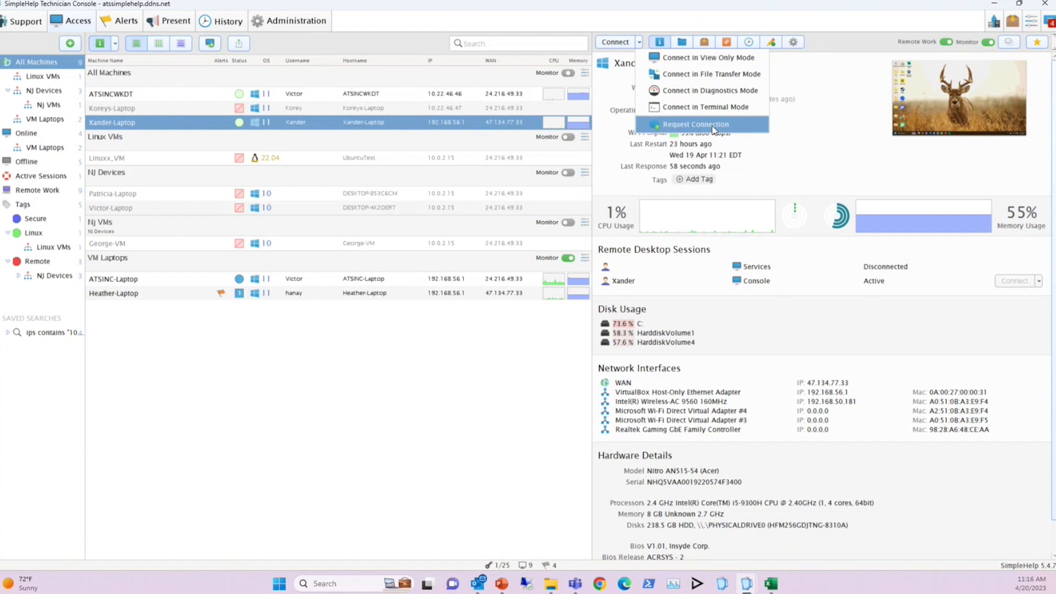
# Request a connection to Xander-Laptop and acknowledge its DO NOT REBOOT THIS LAPTOP warning
pyautogui.moveTo(929, 111)
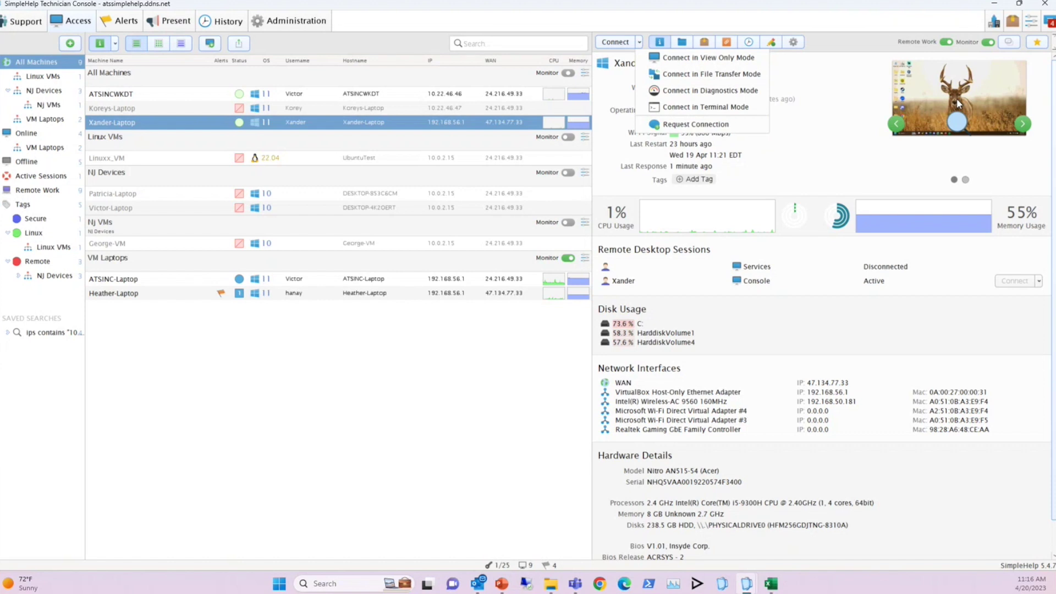
pyautogui.click(707, 126)
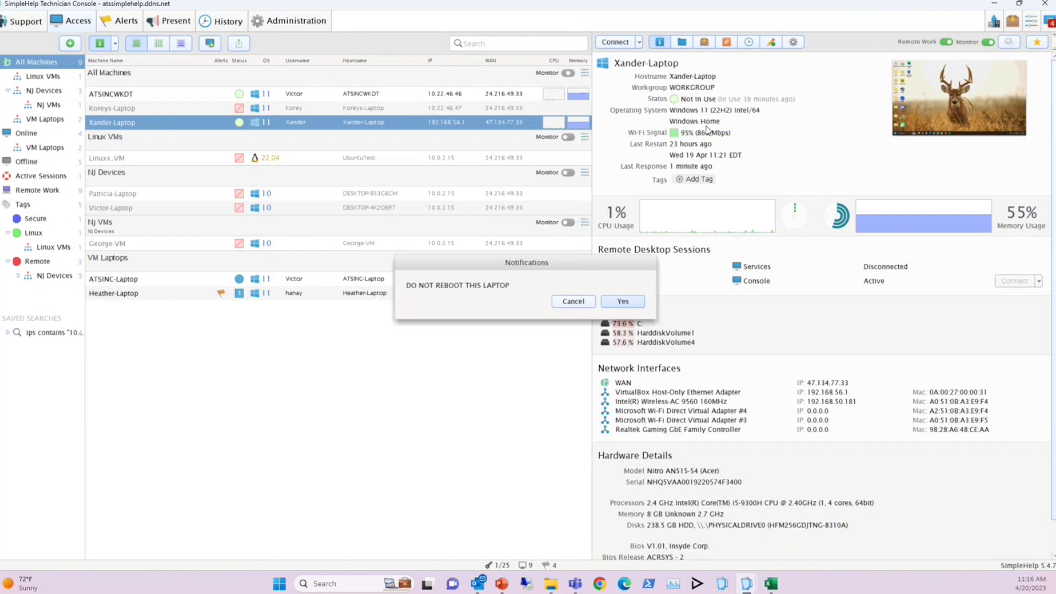
pyautogui.click(622, 302)
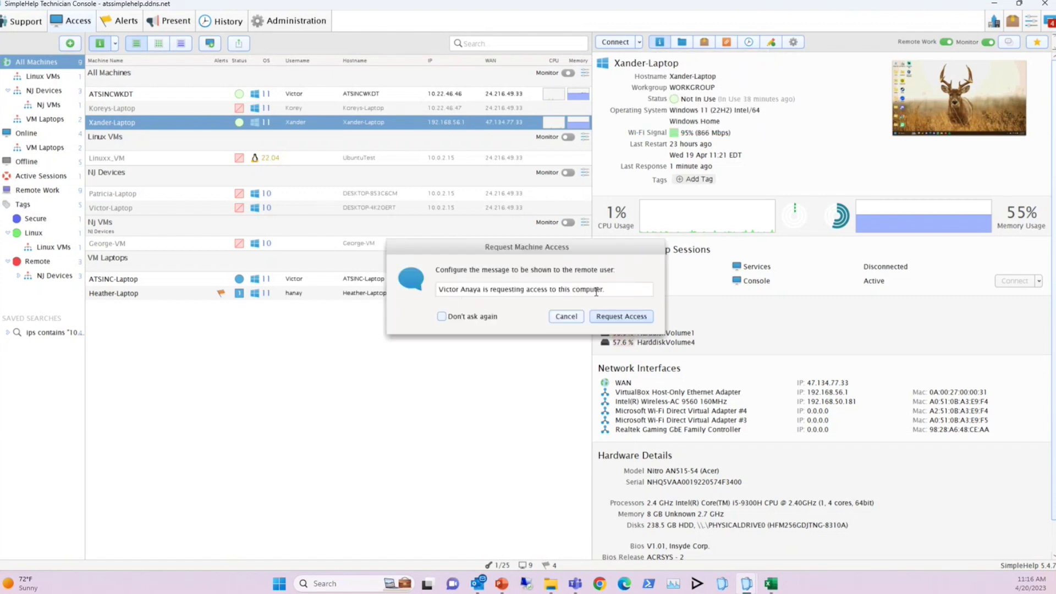
# Cancel the access request, then start a remote session and accept the warning again
pyautogui.click(576, 318)
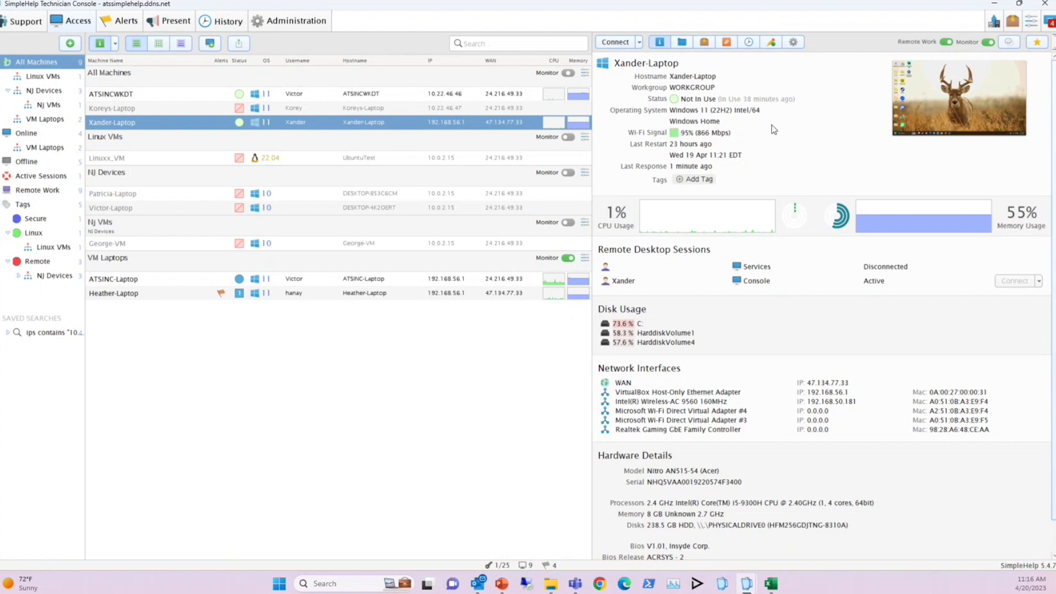
pyautogui.doubleClick(160, 124)
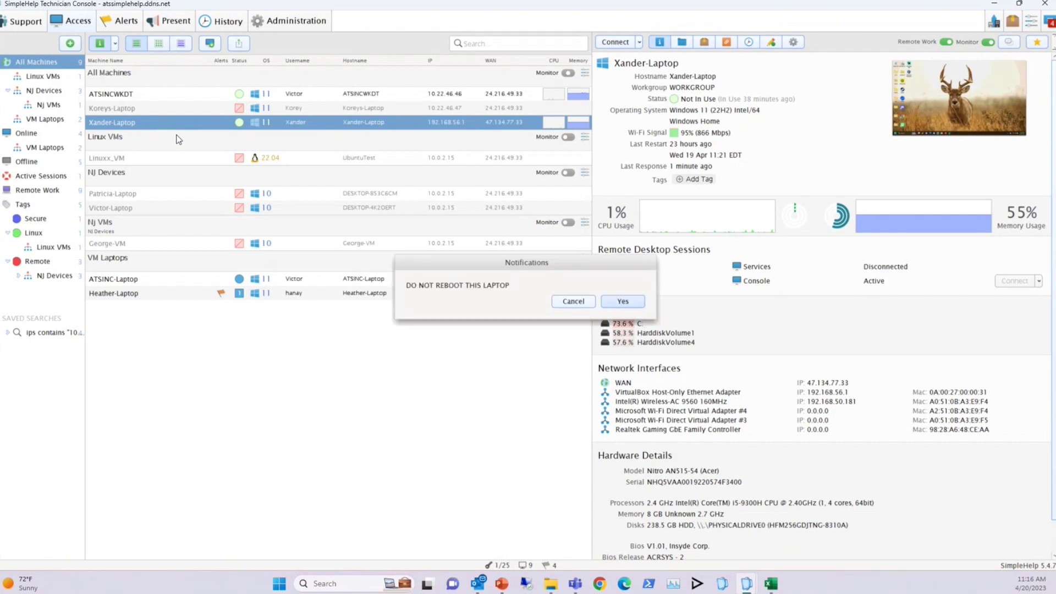
pyautogui.click(626, 304)
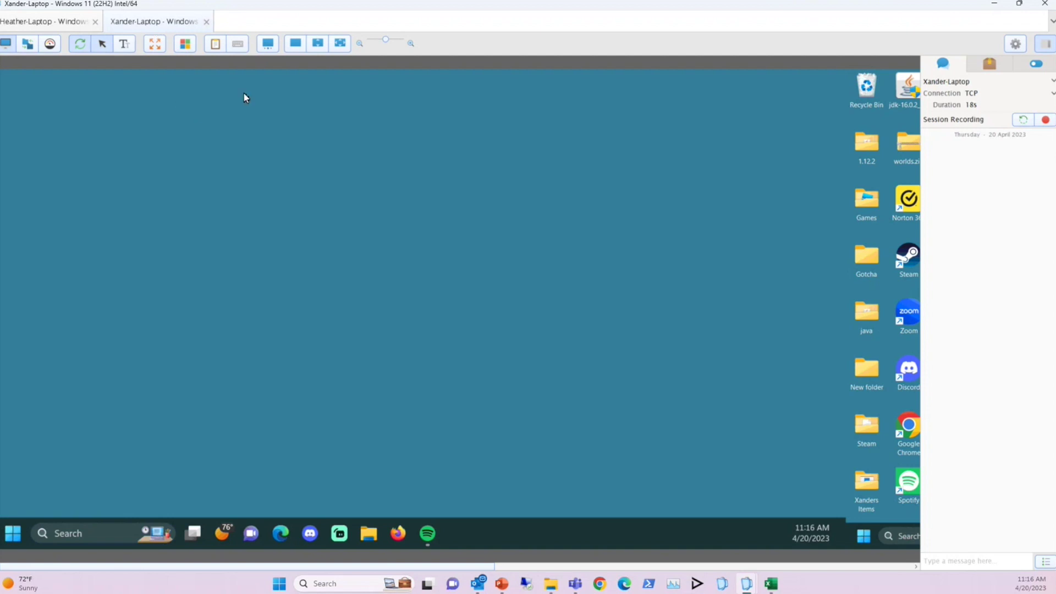
# Switch the view to the laptop's right-hand monitor, adjust zoom, then close the session
pyautogui.click(268, 46)
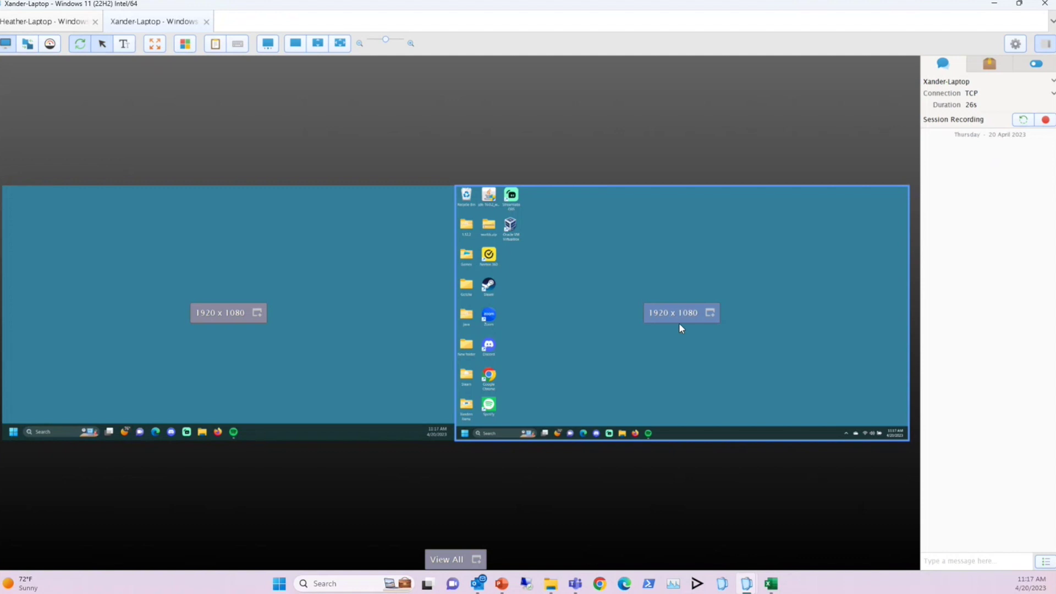
pyautogui.click(612, 323)
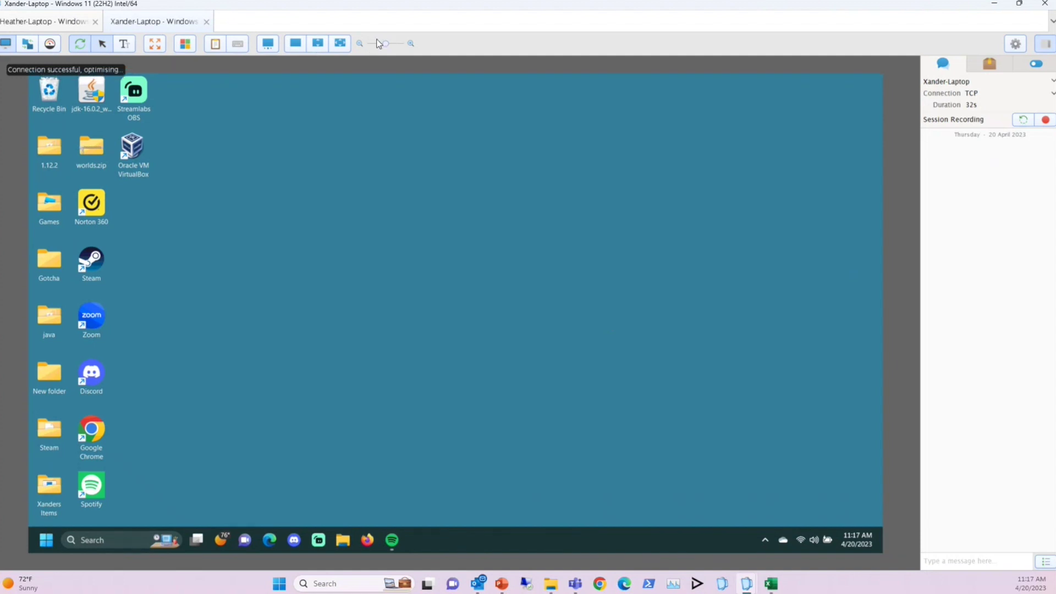
pyautogui.moveTo(380, 49); pyautogui.dragTo(384, 47)
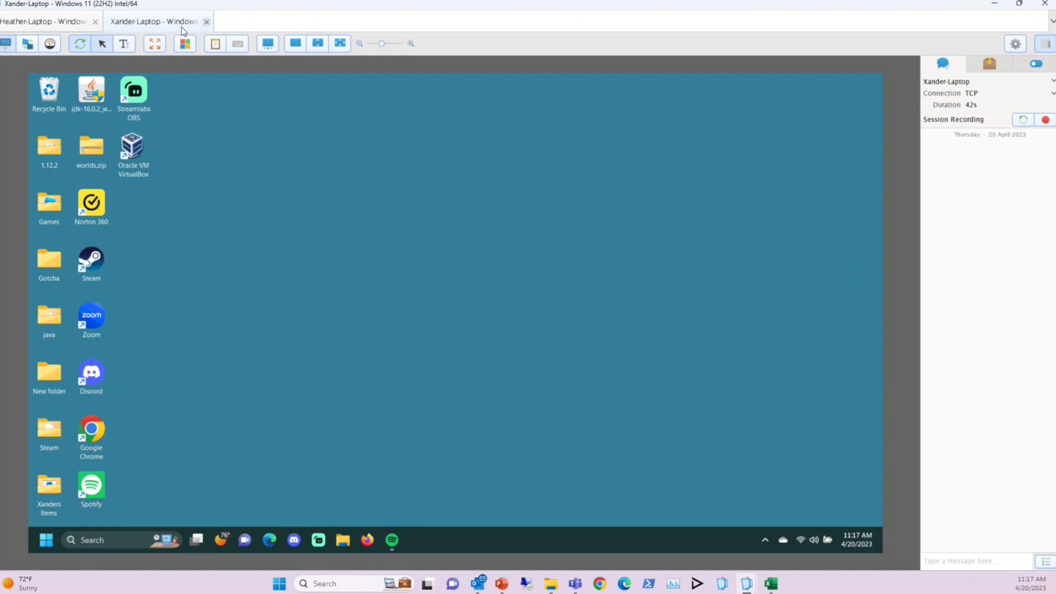
pyautogui.click(206, 21)
# End the school laptop session and send the stored Steam property into remote Word as typed text
pyautogui.click(591, 309)
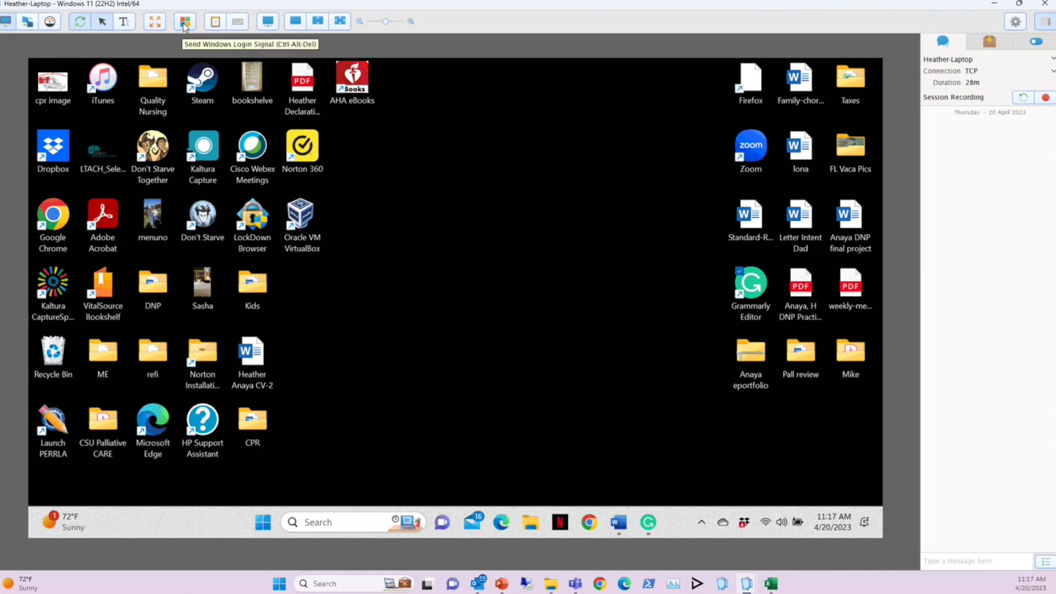
pyautogui.click(215, 22)
pyautogui.moveTo(356, 84)
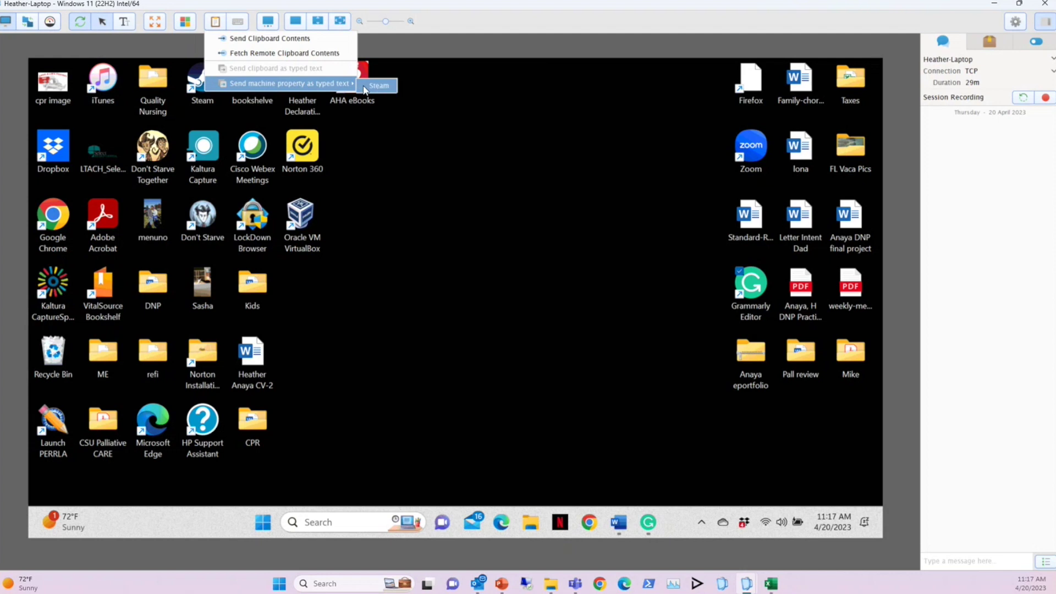
pyautogui.click(619, 522)
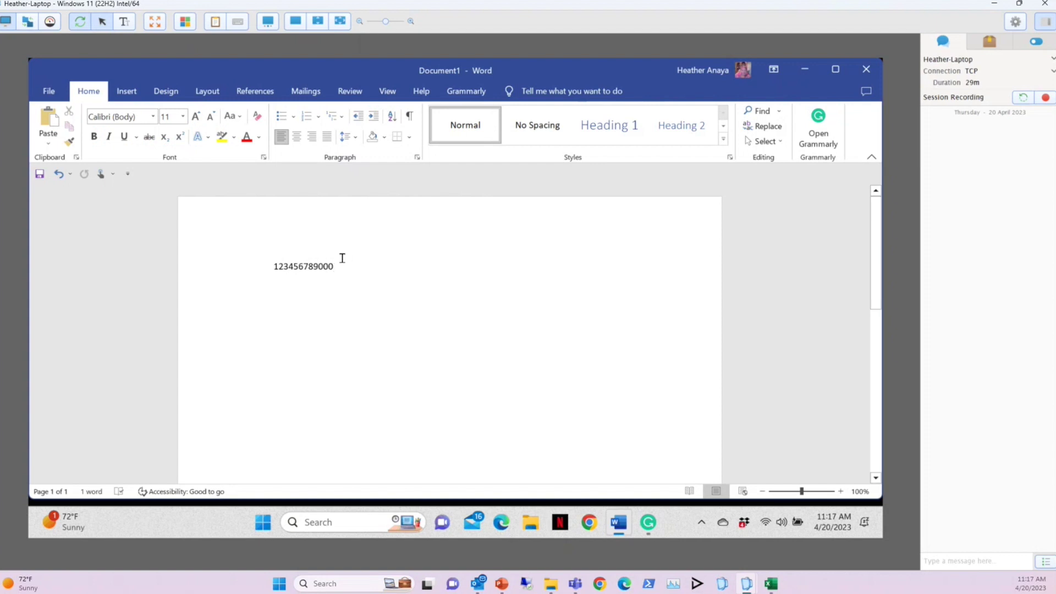
pyautogui.press('Return')
# Send the Steam property again onto a second line, then close Word without saving
pyautogui.click(215, 20)
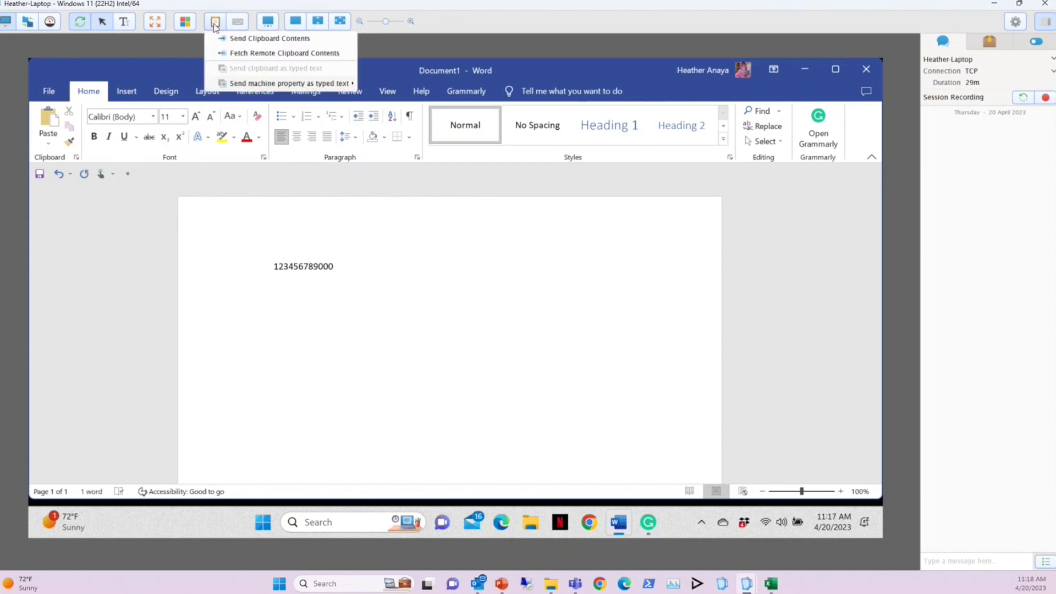
pyautogui.moveTo(300, 85)
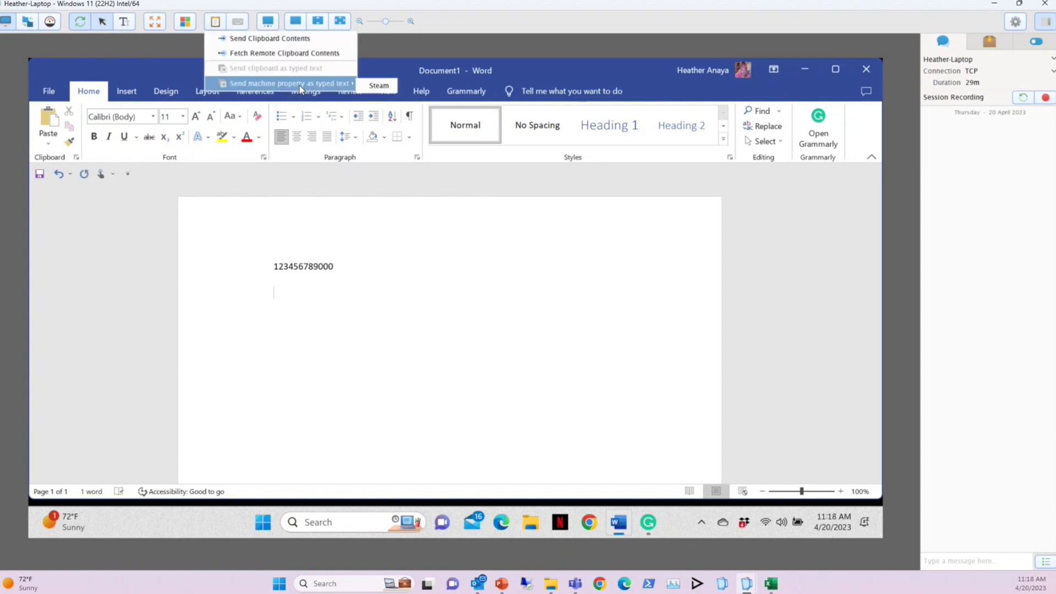
pyautogui.click(378, 86)
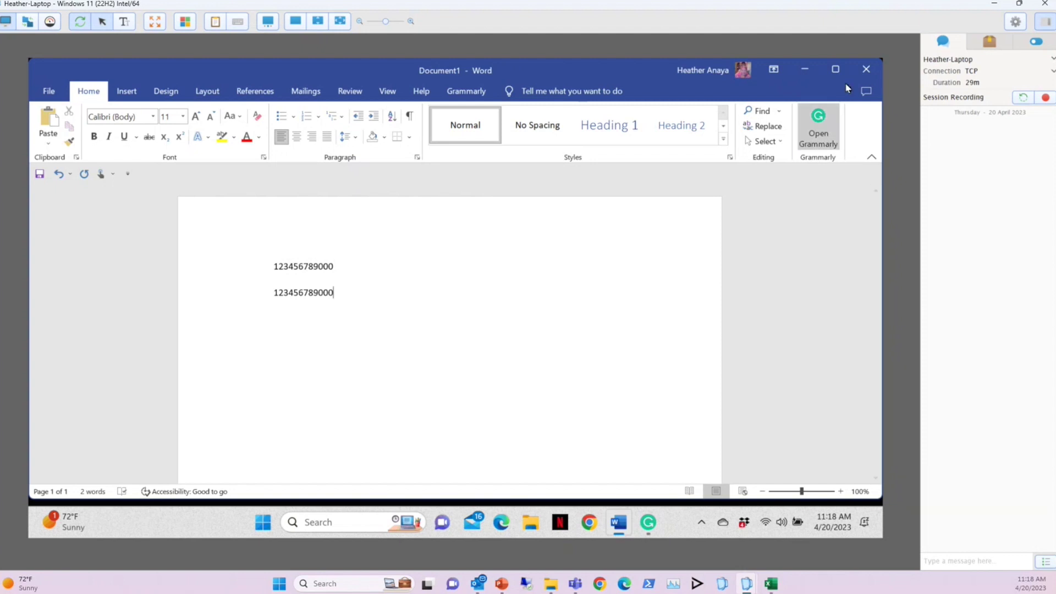
pyautogui.click(859, 65)
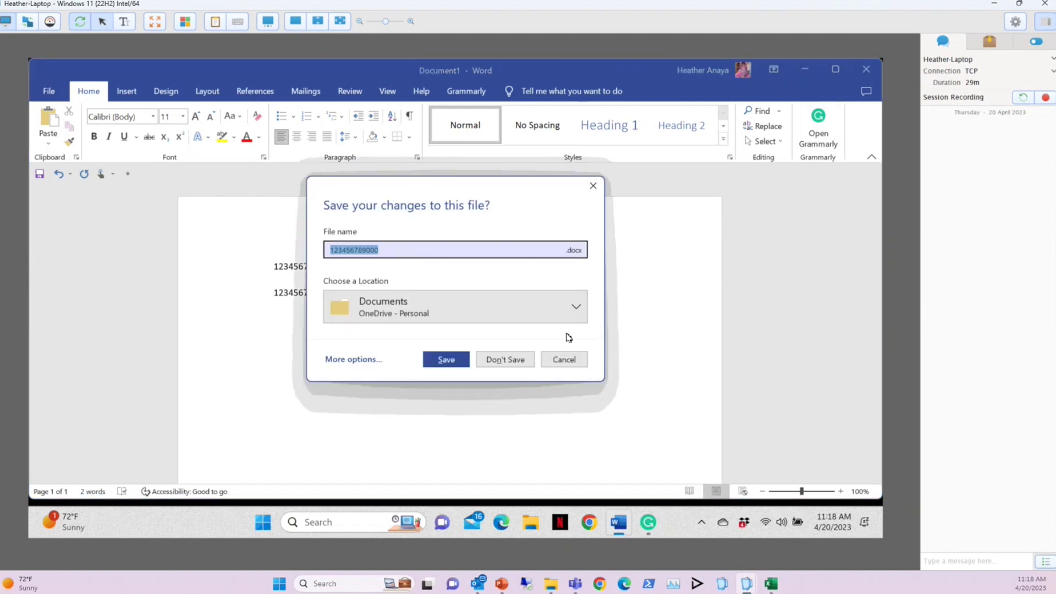
pyautogui.click(512, 362)
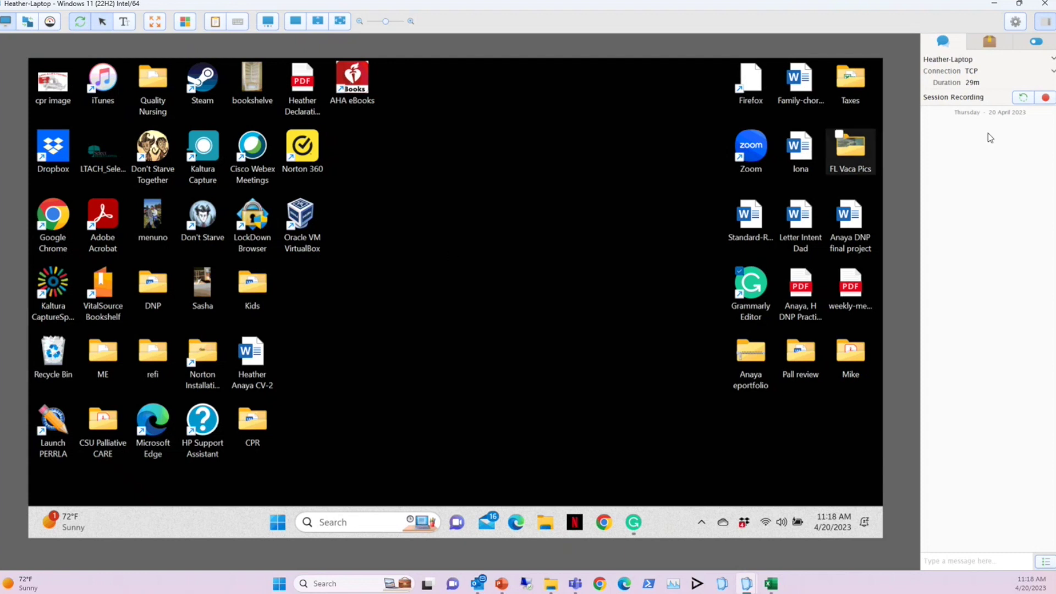
# Send the remote user the chat message 'Hello'
pyautogui.click(978, 560)
pyautogui.write('Hello')
pyautogui.press('Return')
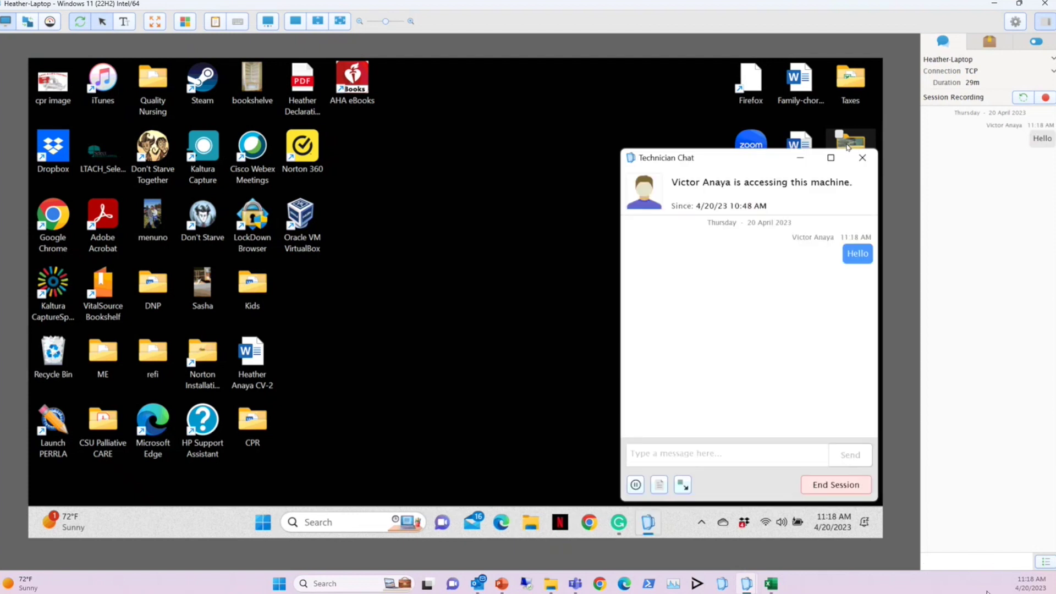
# Reply 'Hi' from the remote Technician Chat window, then close that window
pyautogui.click(709, 454)
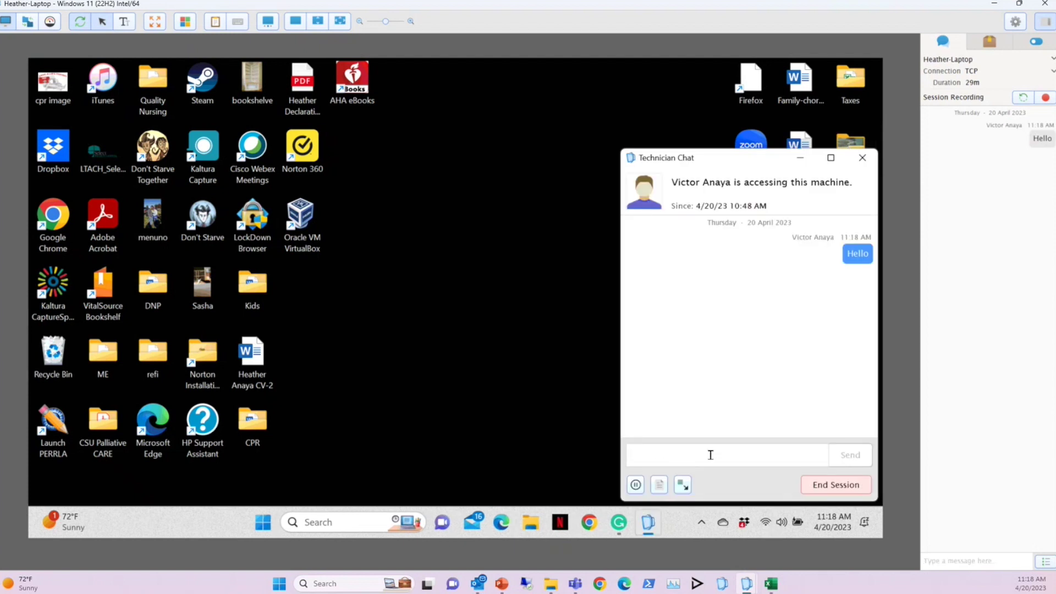
pyautogui.write('Hi')
pyautogui.press('Return')
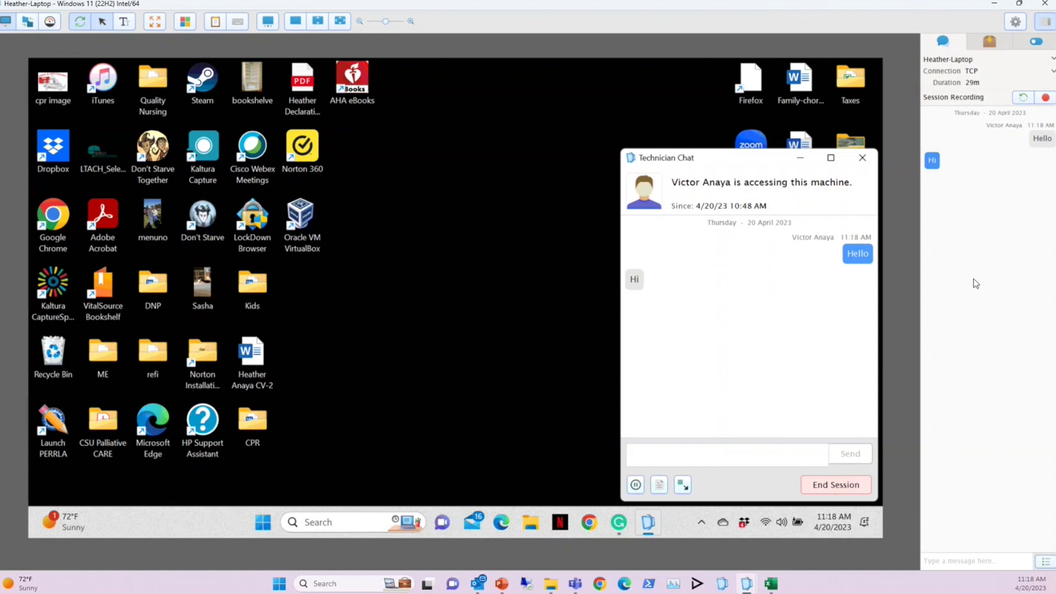
pyautogui.click(861, 159)
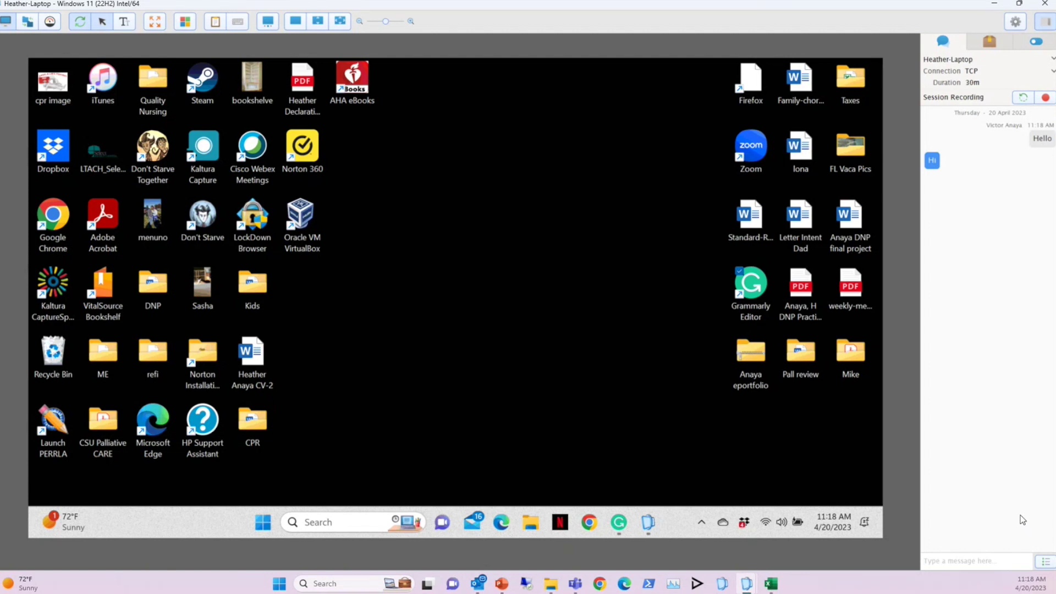
pyautogui.click(1046, 562)
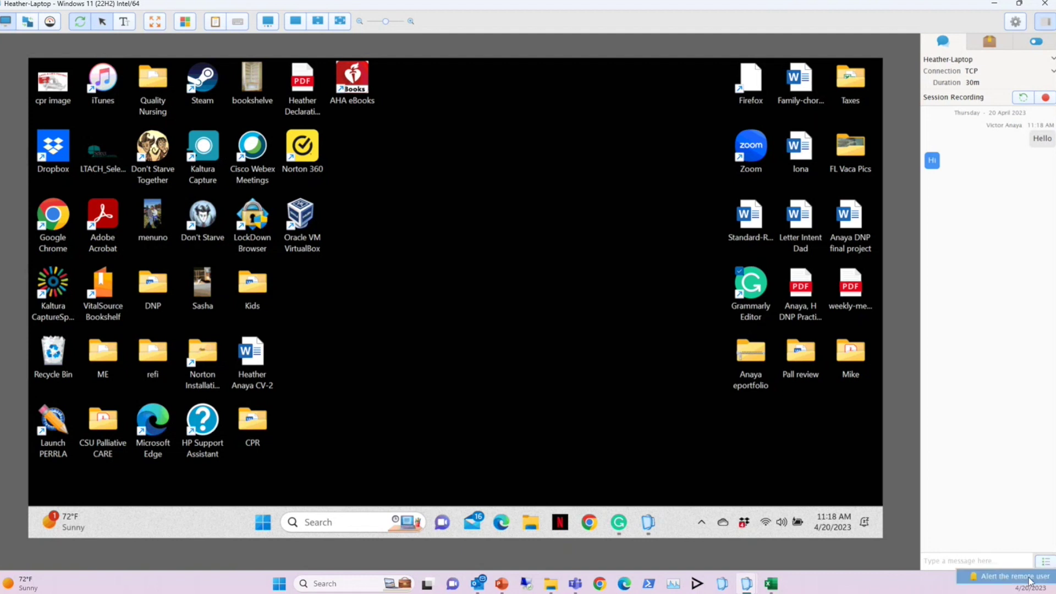
# Alert the remote user, close their chat, toggle session recording on and off, and show Toolboxes
pyautogui.click(1030, 581)
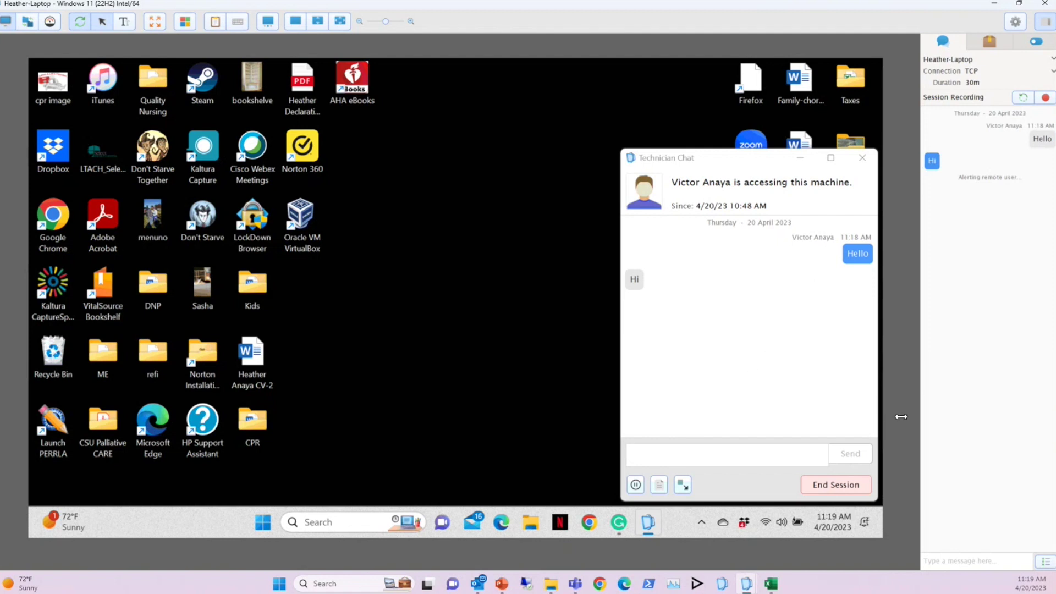
pyautogui.click(862, 157)
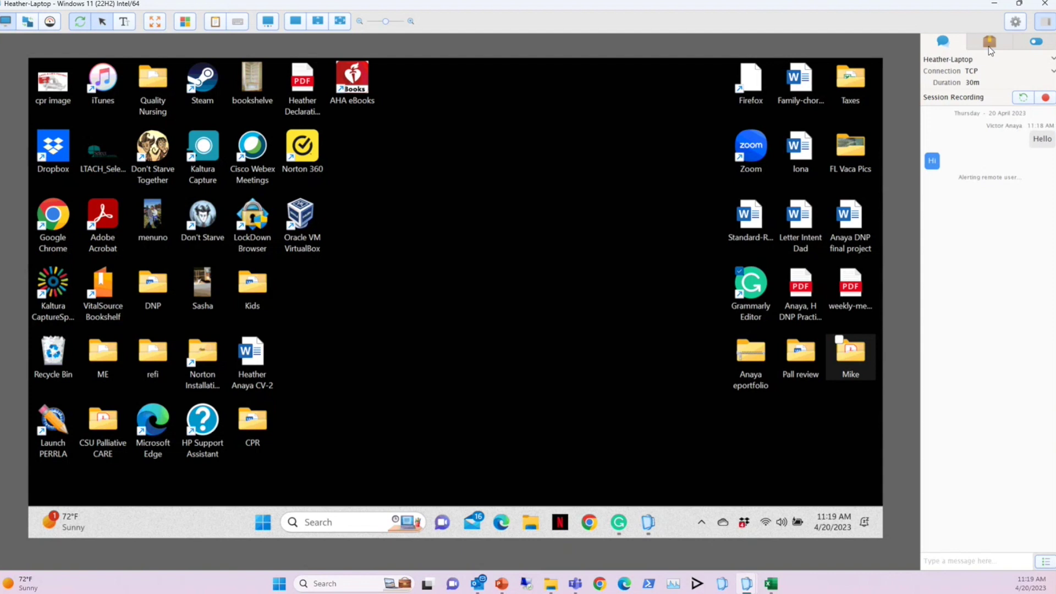
pyautogui.click(1045, 97)
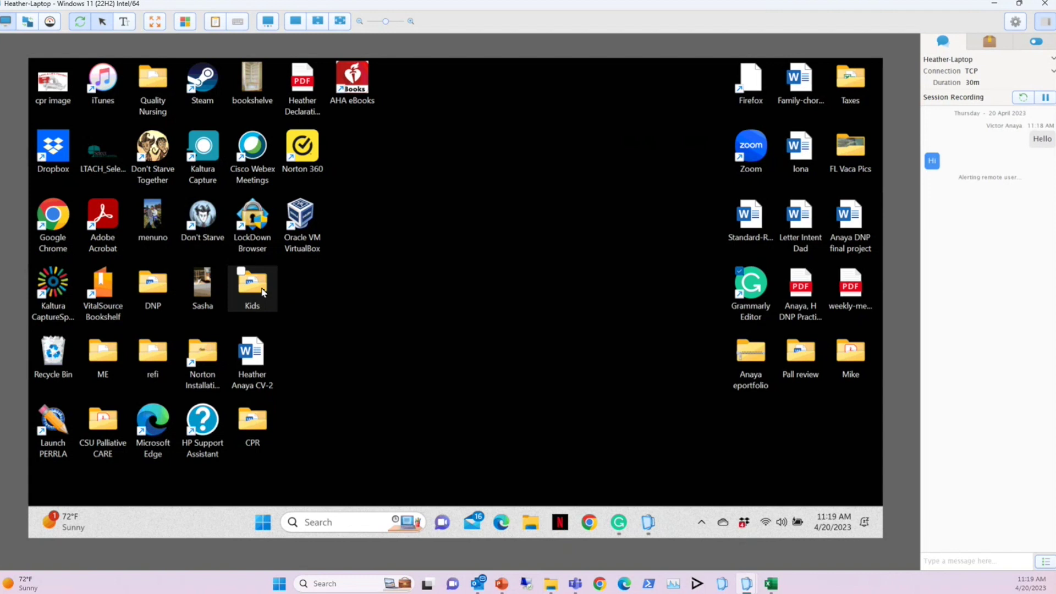
pyautogui.click(202, 358)
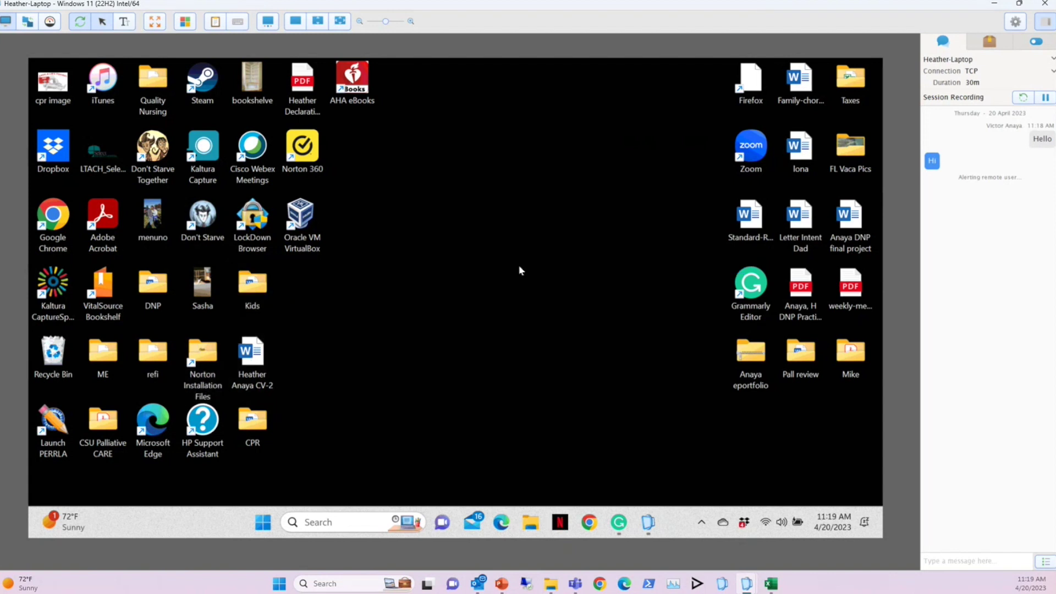
pyautogui.click(1045, 97)
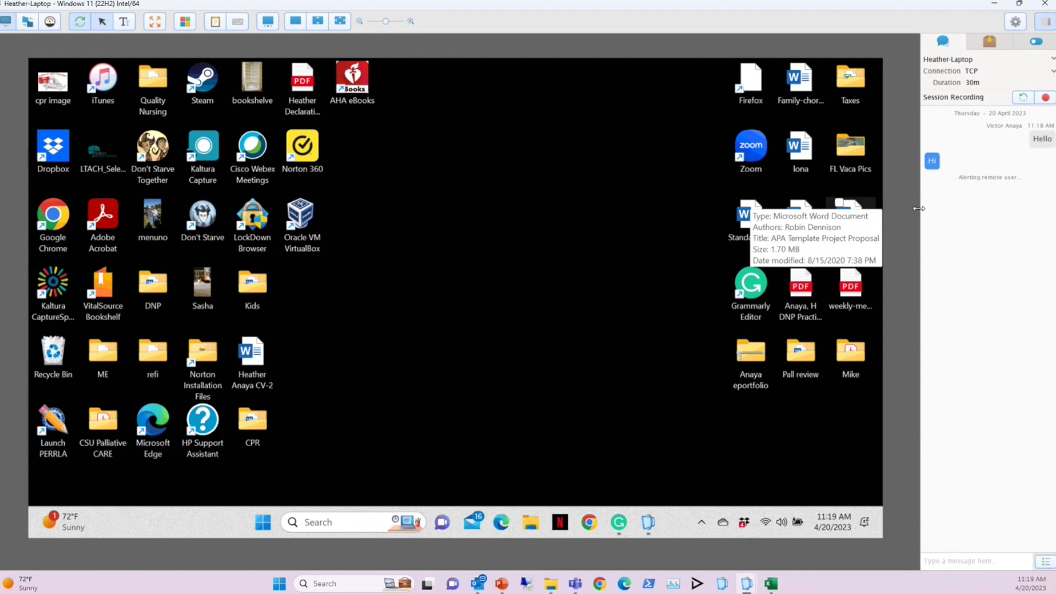
pyautogui.click(981, 42)
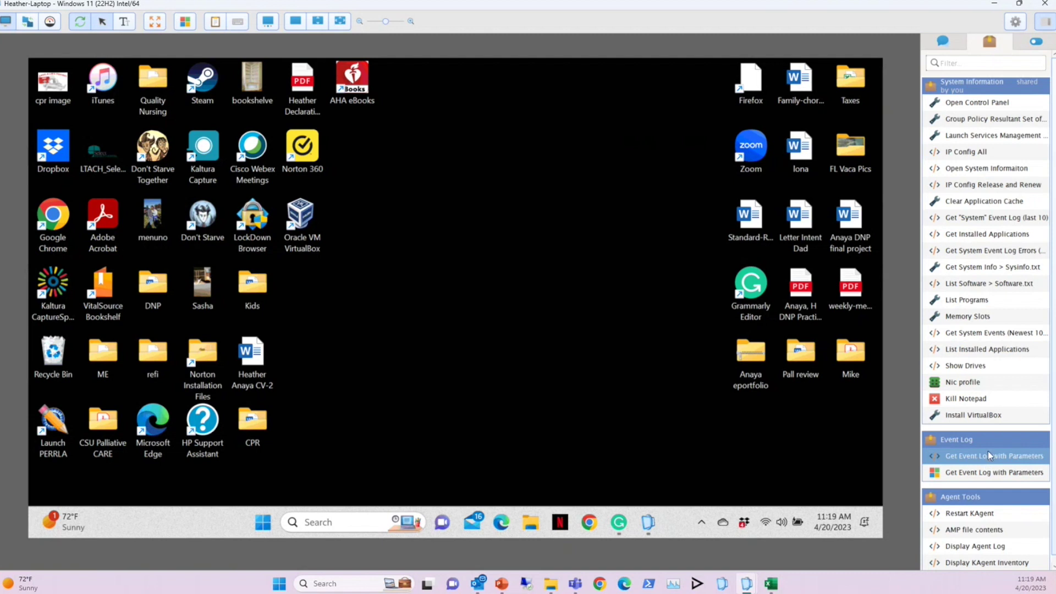
# Launch and close the remote Services console, then run Nic profile and view its result
pyautogui.click(978, 138)
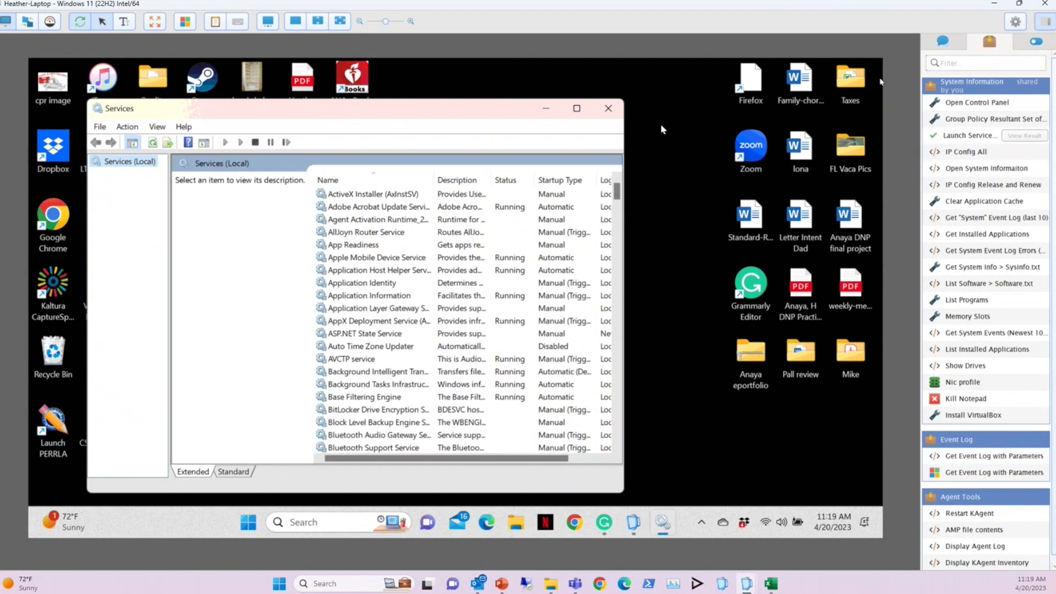
pyautogui.click(608, 108)
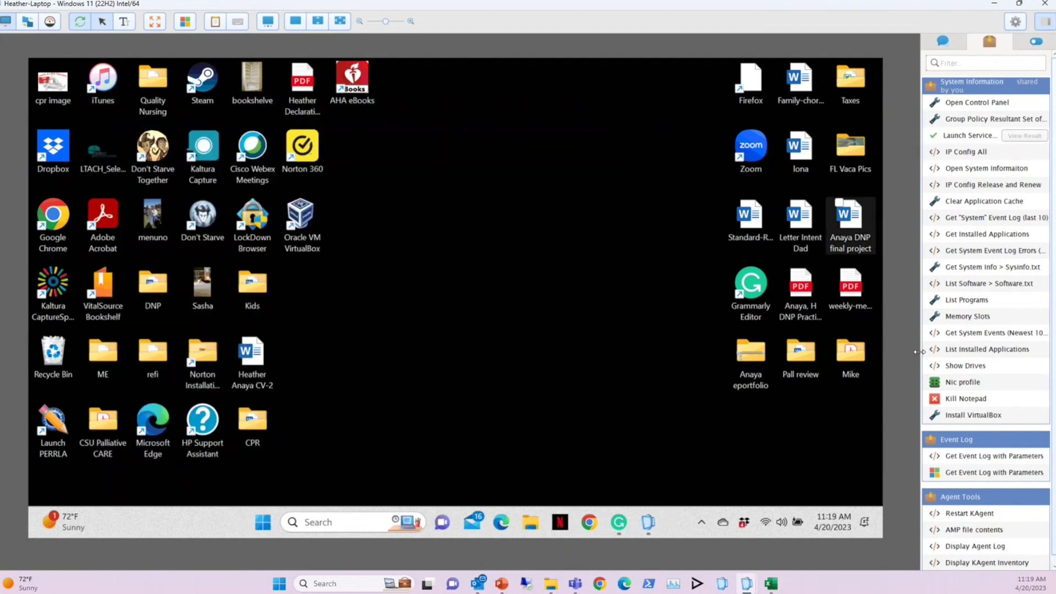
pyautogui.click(969, 387)
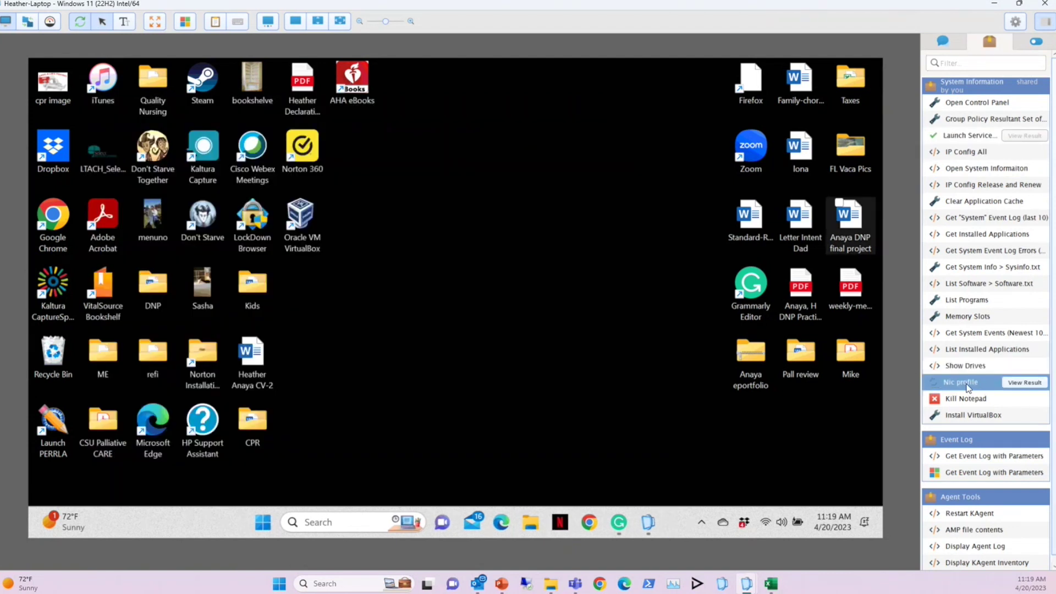
pyautogui.click(1024, 382)
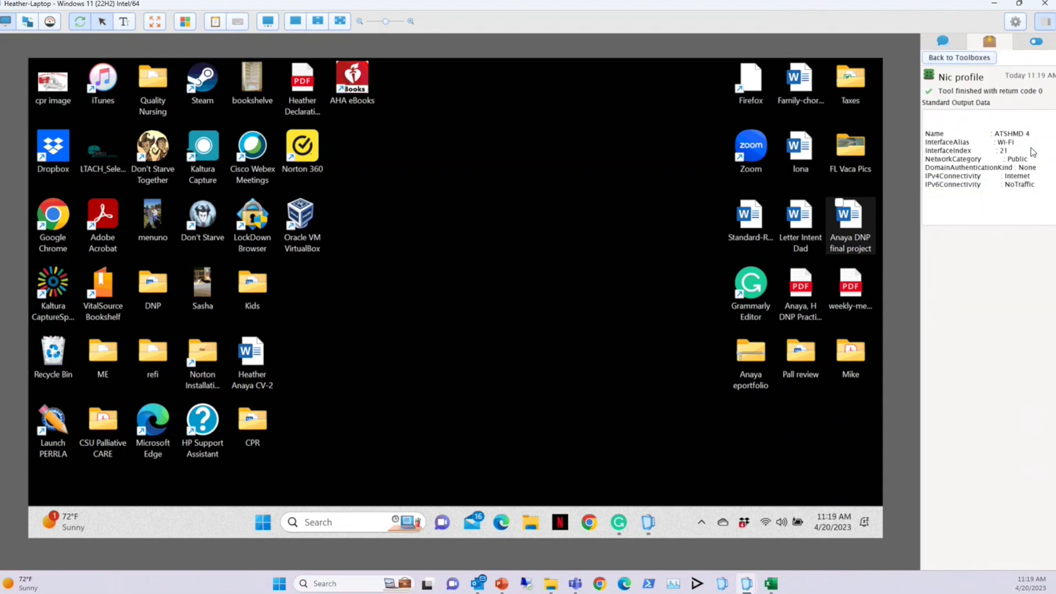
# Open Notepad on the remote laptop from Windows search to test Kill Notepad
pyautogui.click(959, 58)
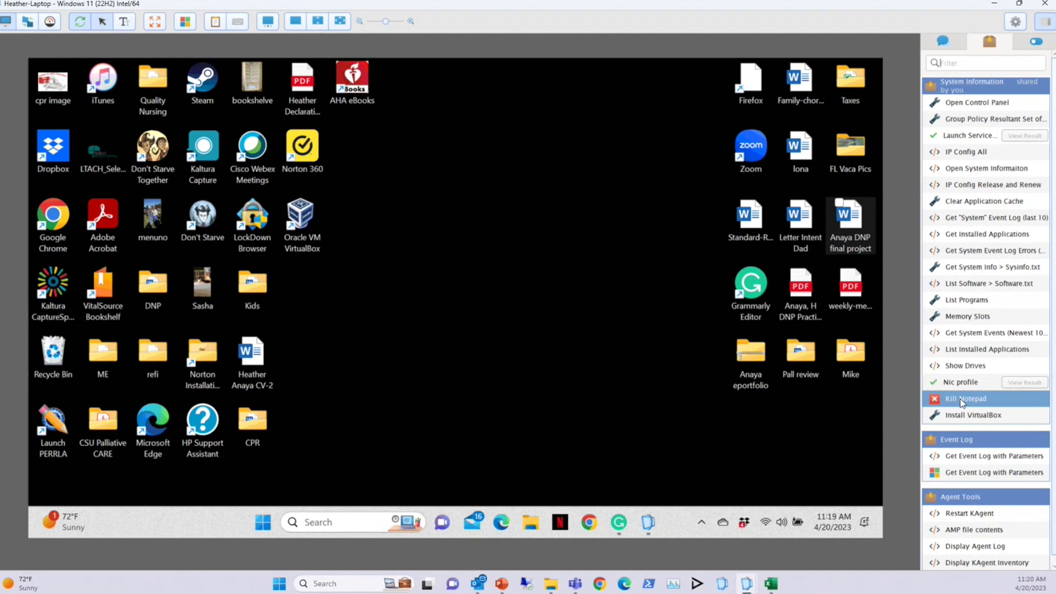
pyautogui.click(356, 523)
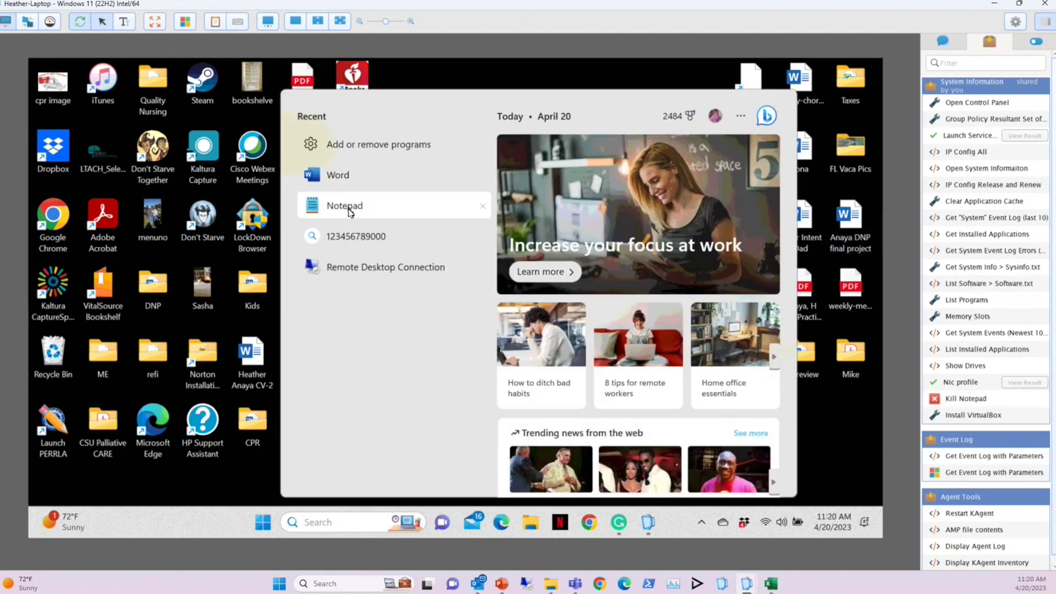
pyautogui.click(346, 206)
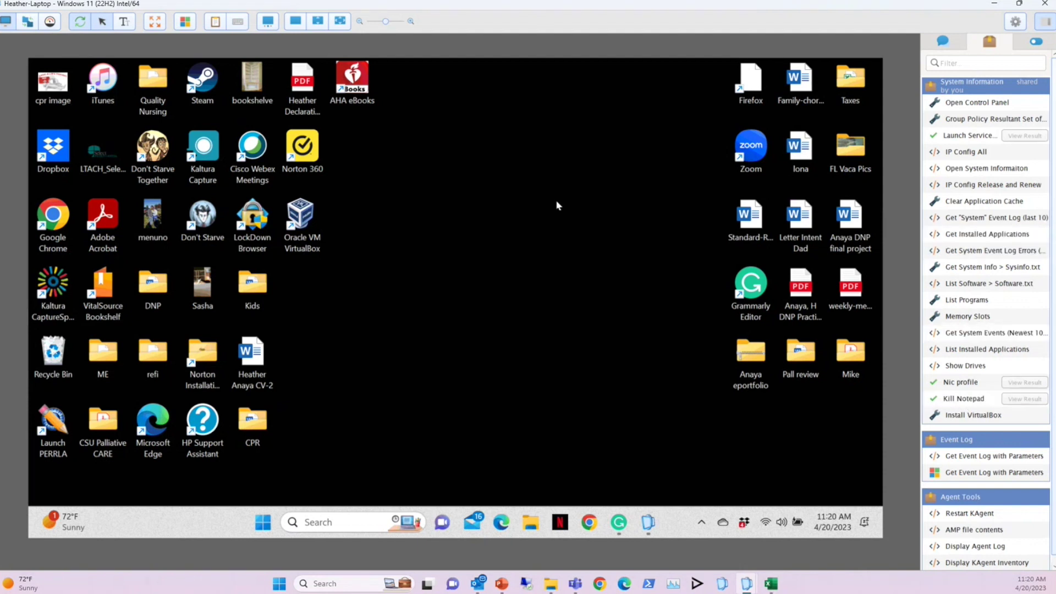
# Send 'Continue working' to the remote user via chat, then open the File Transfer view
pyautogui.click(941, 42)
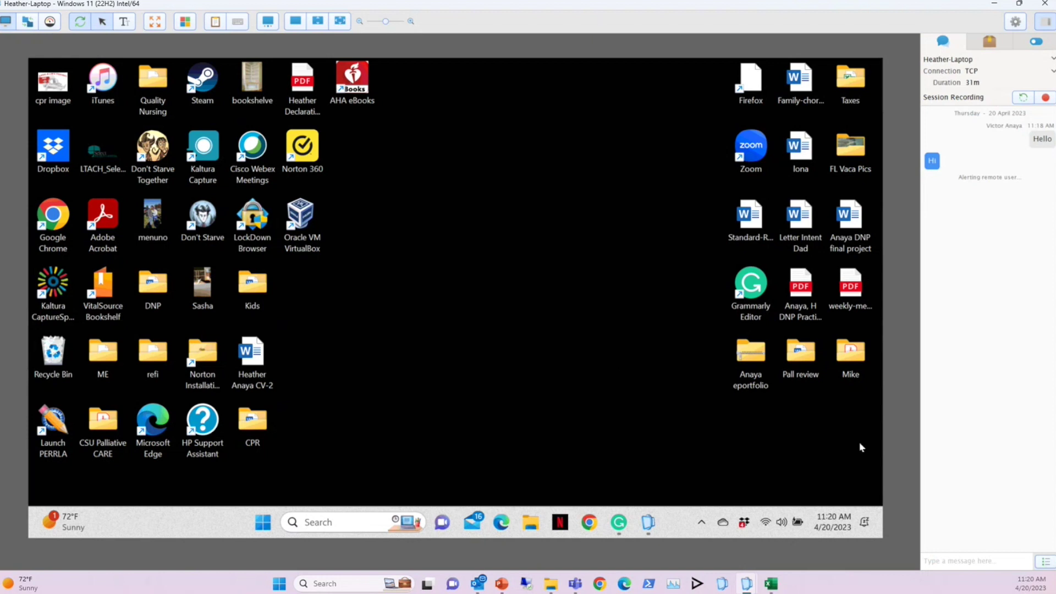
pyautogui.click(972, 558)
pyautogui.write('Continue working')
pyautogui.press('Return')
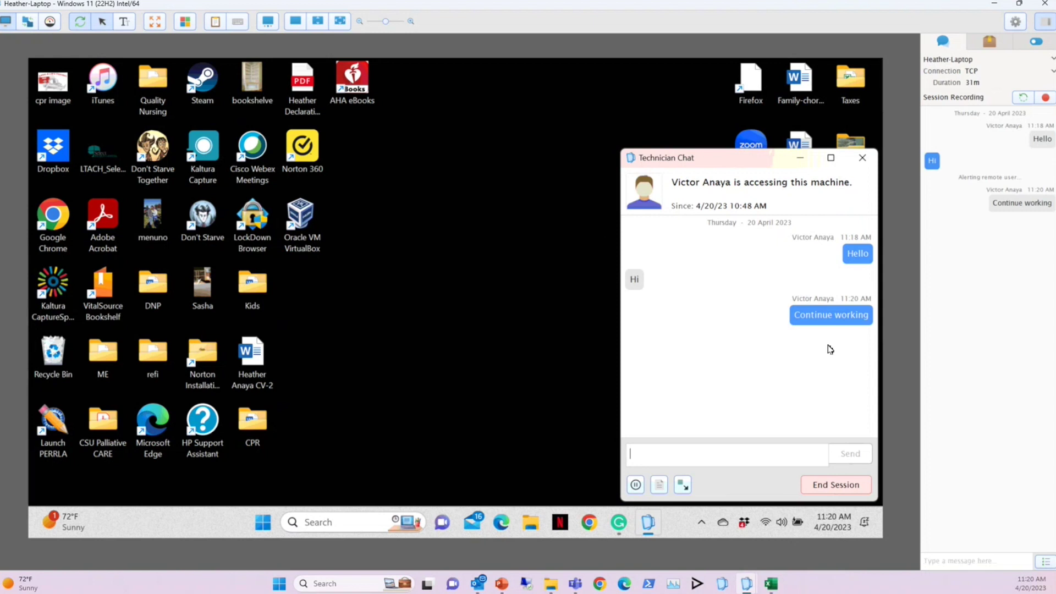
pyautogui.click(28, 24)
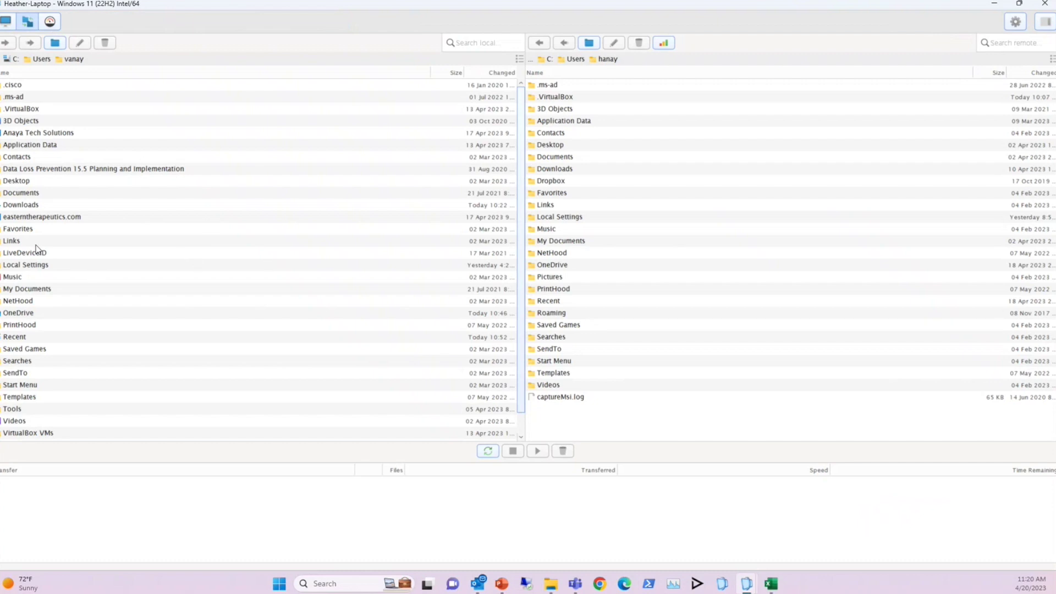
# Upload serverlog.zip from local Documents to the remote C: drive root, then return to the remote desktop
pyautogui.doubleClick(17, 195)
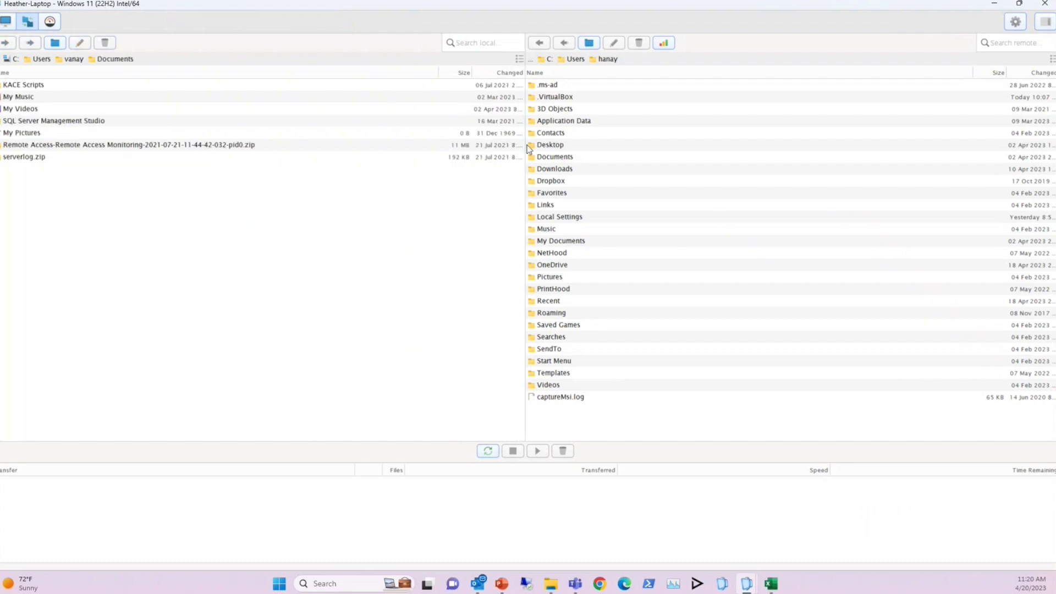
pyautogui.click(548, 59)
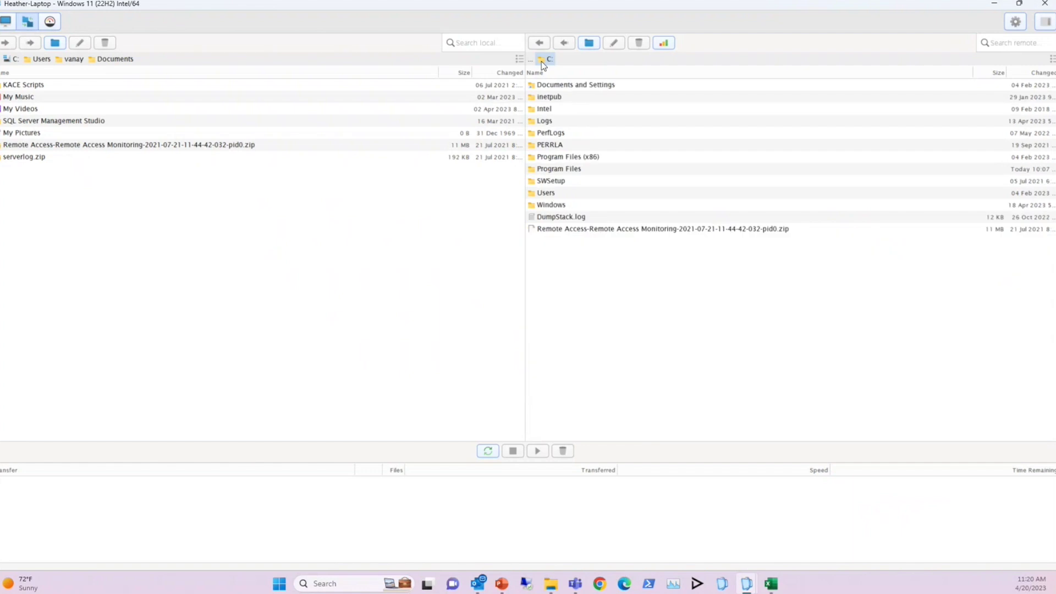
pyautogui.click(27, 160)
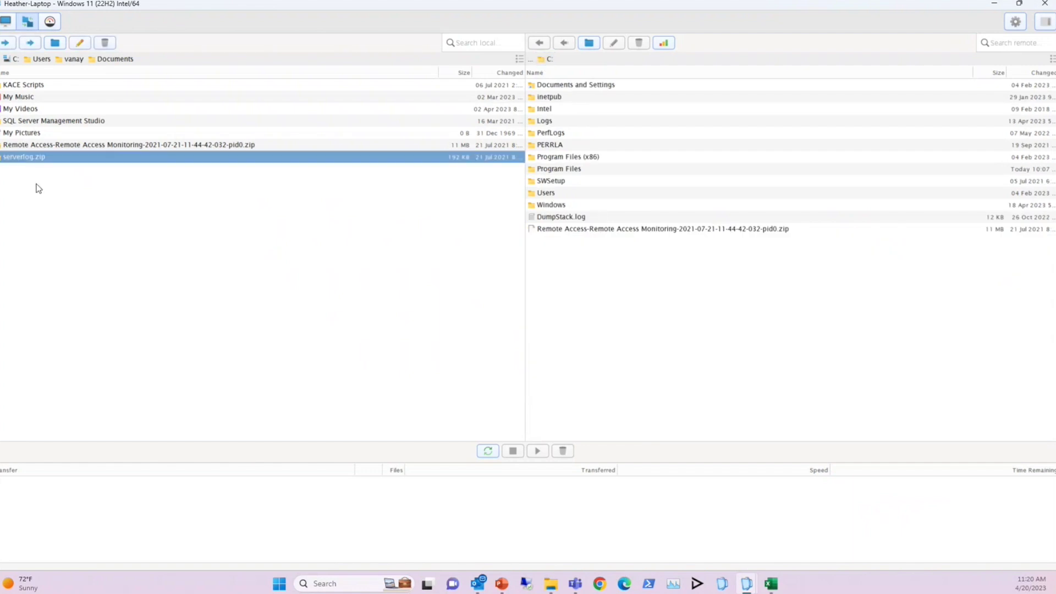
pyautogui.moveTo(26, 158); pyautogui.dragTo(582, 274)
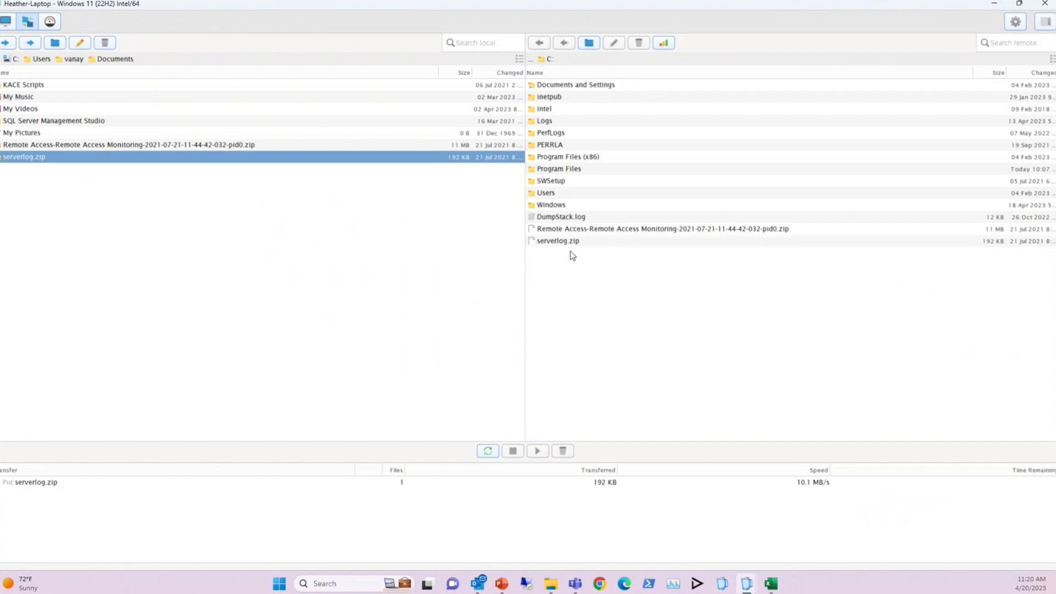
pyautogui.click(6, 22)
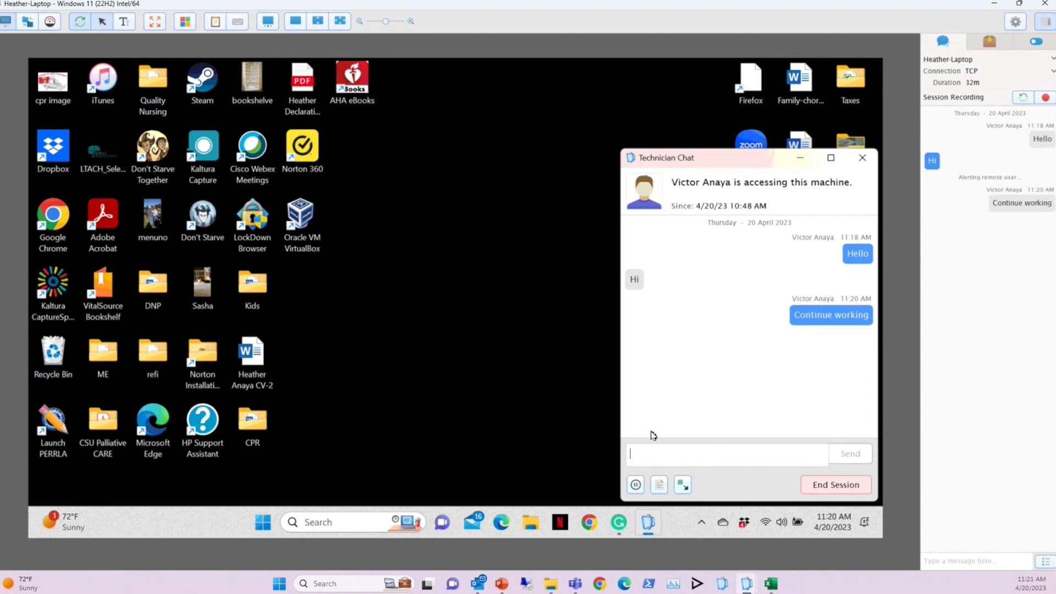
# Check serverlog under This PC > Windows (C:) in remote Explorer, then close Explorer and Technician Chat
pyautogui.click(530, 525)
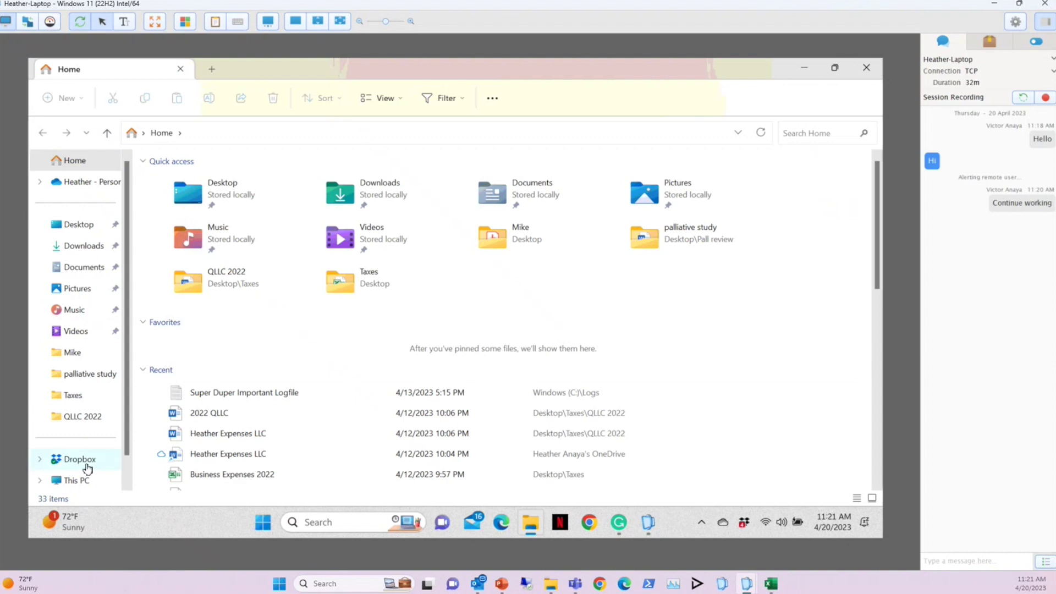
pyautogui.scroll(-1, 84, 481)
pyautogui.click(85, 481)
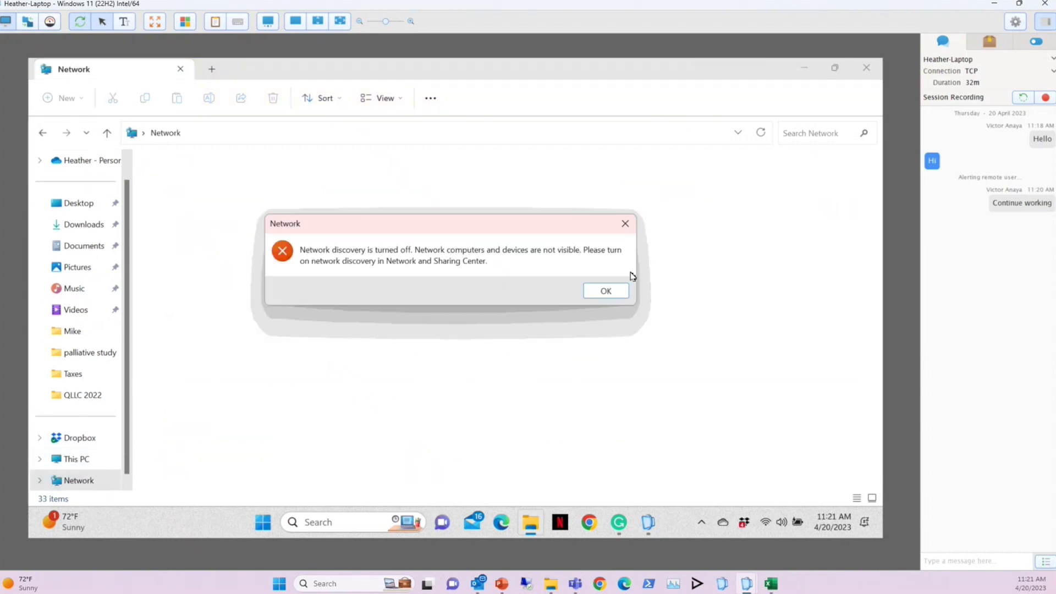
pyautogui.click(620, 292)
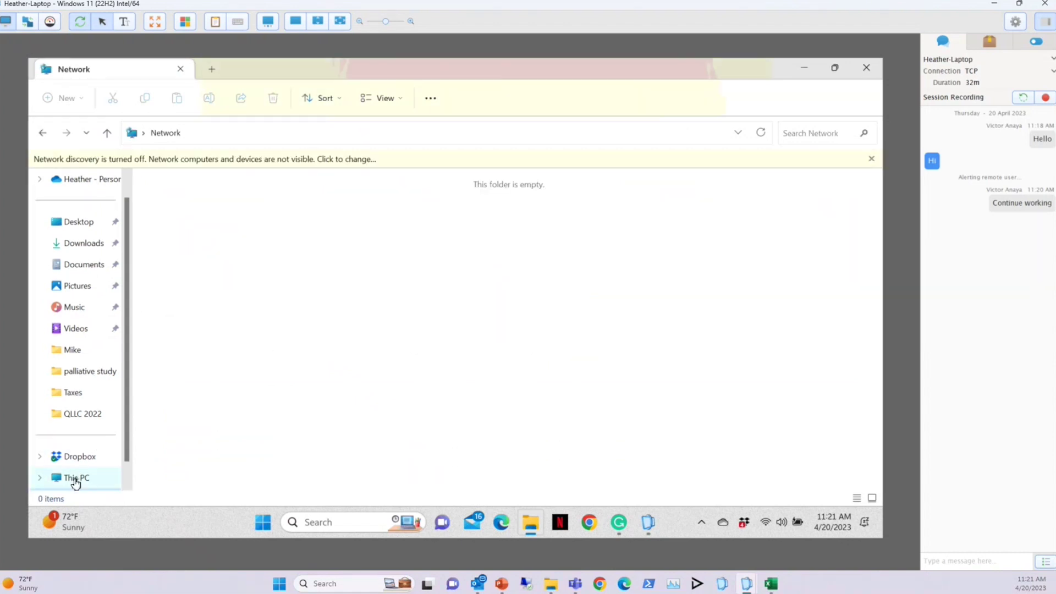
pyautogui.click(76, 477)
pyautogui.doubleClick(413, 181)
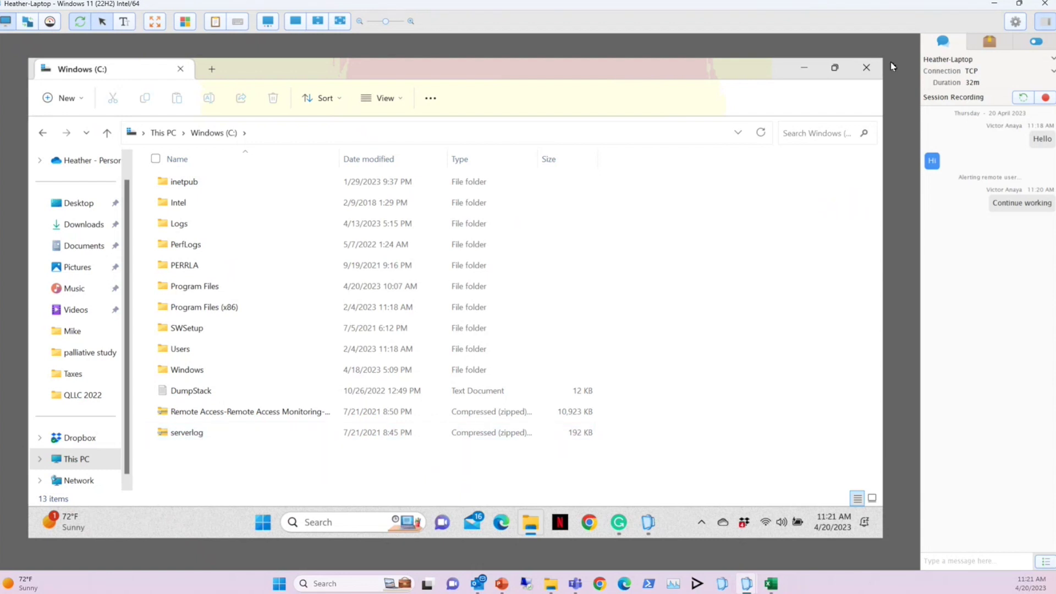
pyautogui.click(865, 68)
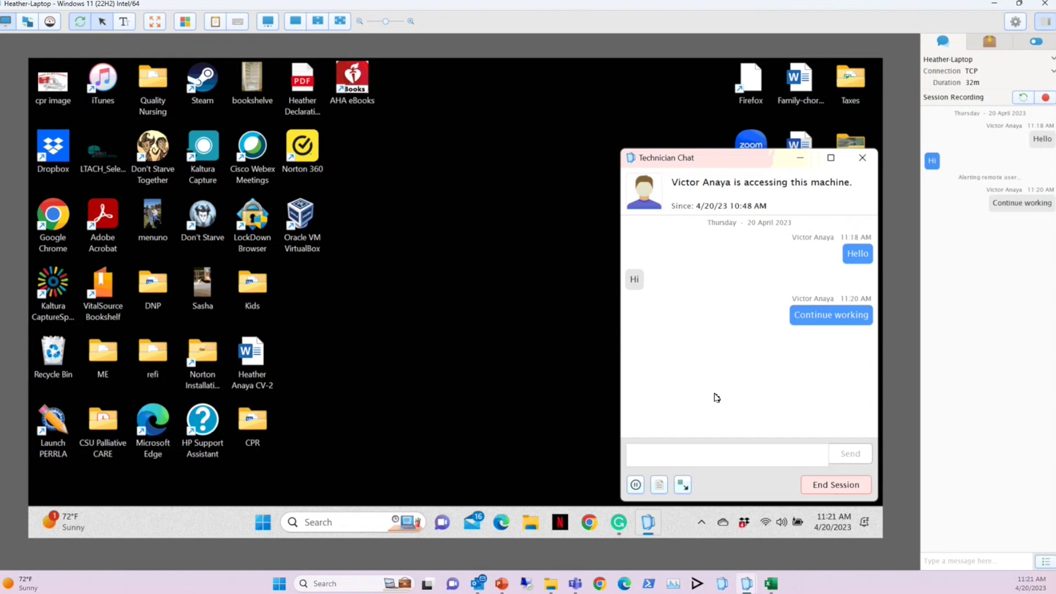
pyautogui.click(865, 163)
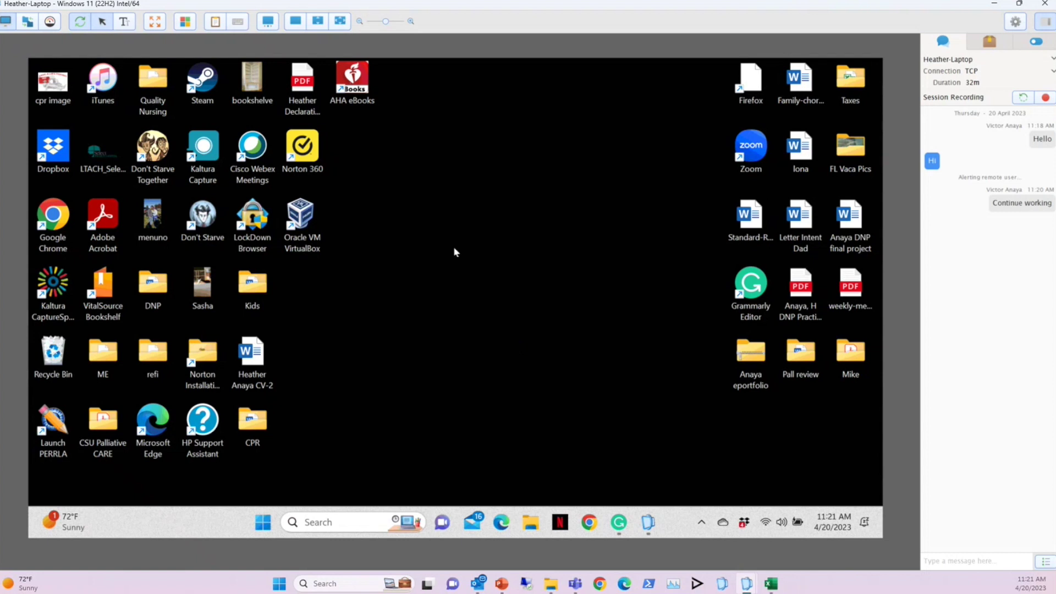
# Gather the laptop's CPU, memory and disk stats in Diagnostics Mode and list its running processes
pyautogui.click(50, 23)
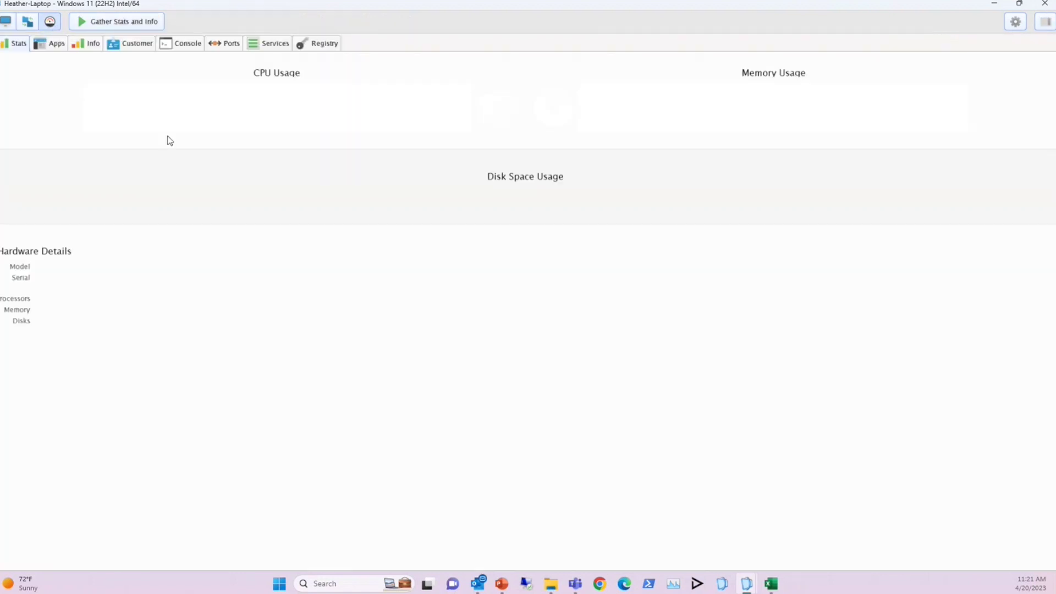
pyautogui.click(122, 27)
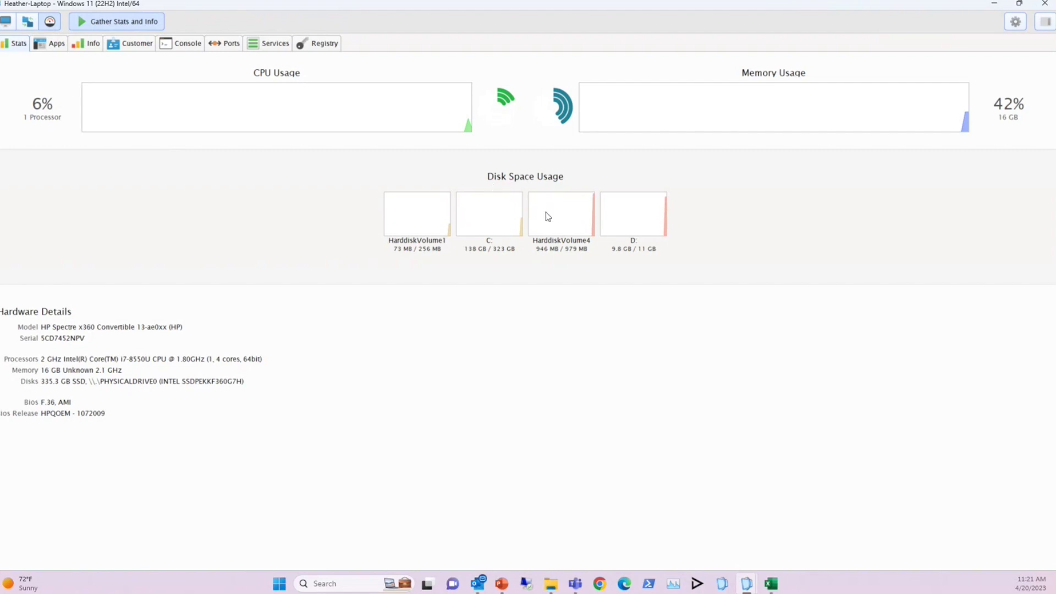
pyautogui.click(52, 47)
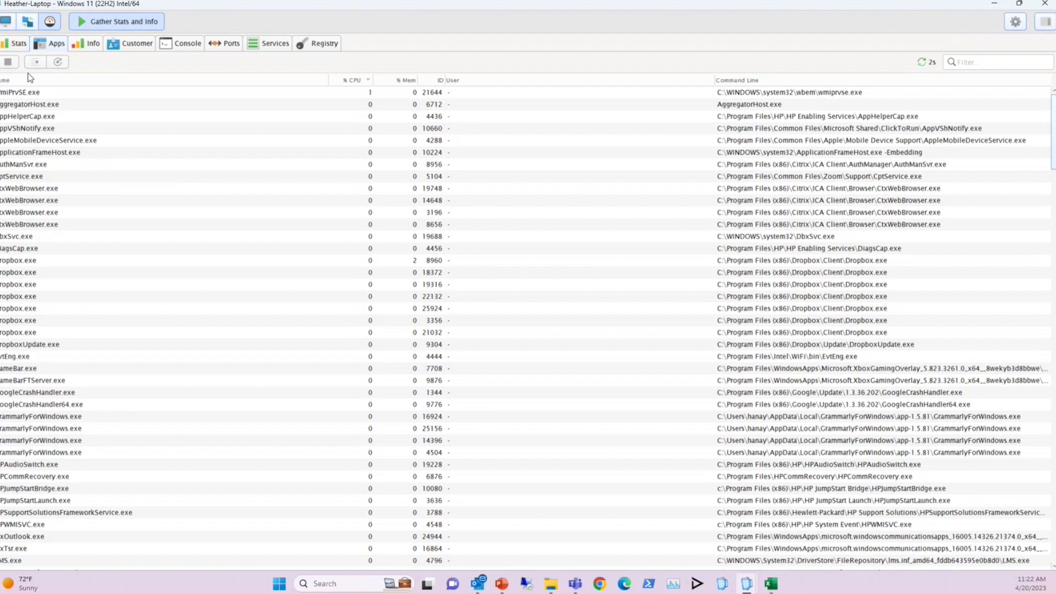
# Review the laptop's hardware, disk, Windows version, system and domain info, then open the remote Console
pyautogui.click(92, 47)
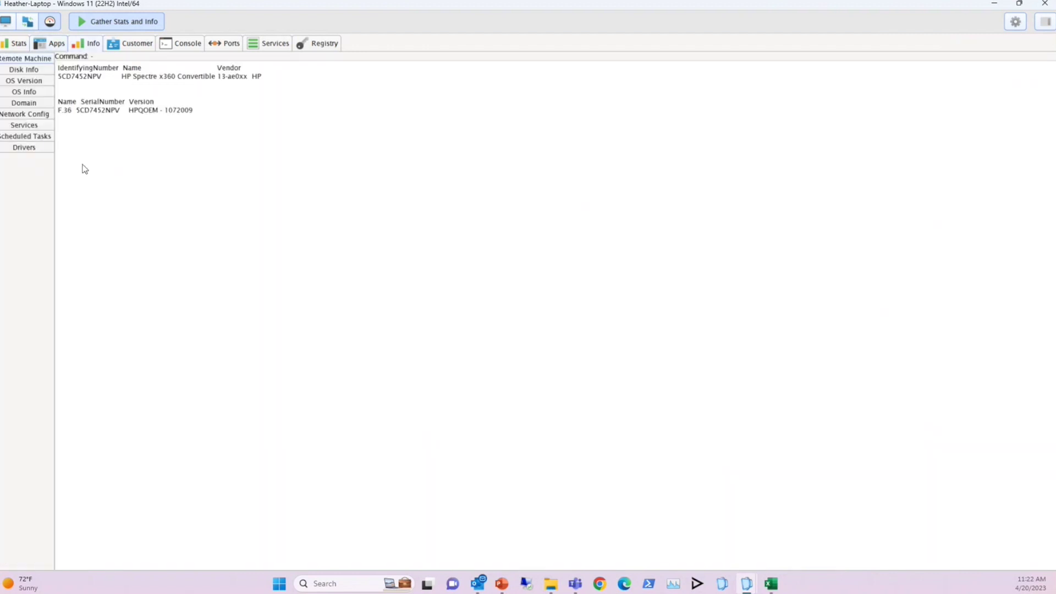
pyautogui.click(23, 73)
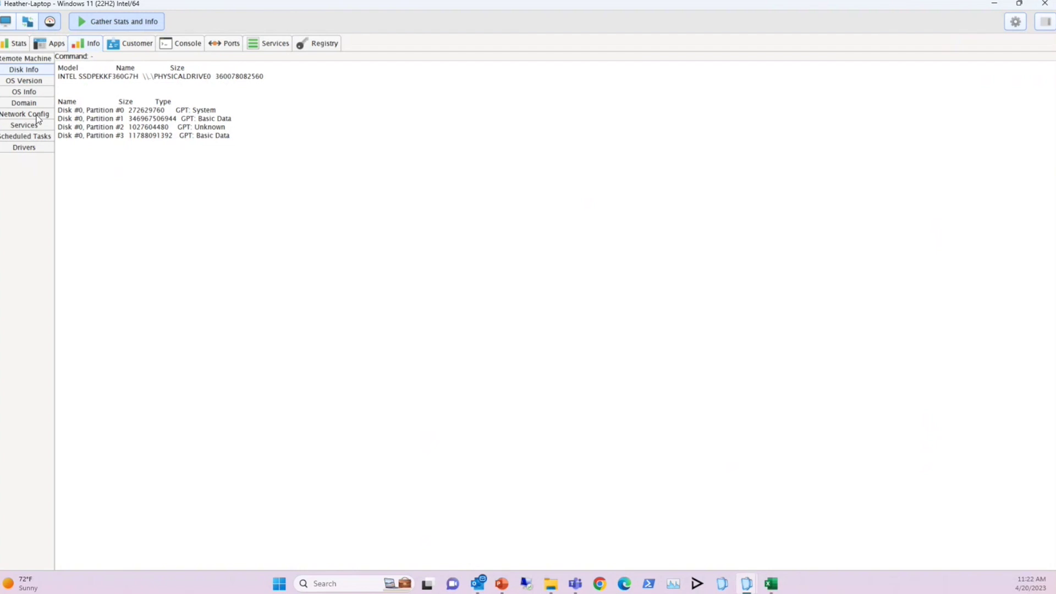
pyautogui.click(32, 83)
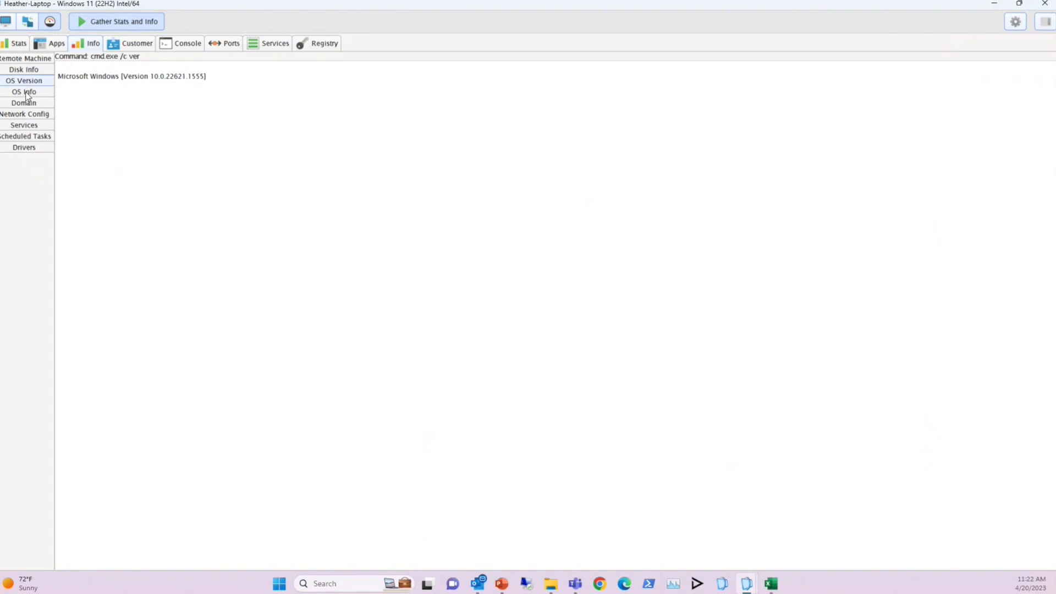
pyautogui.click(26, 91)
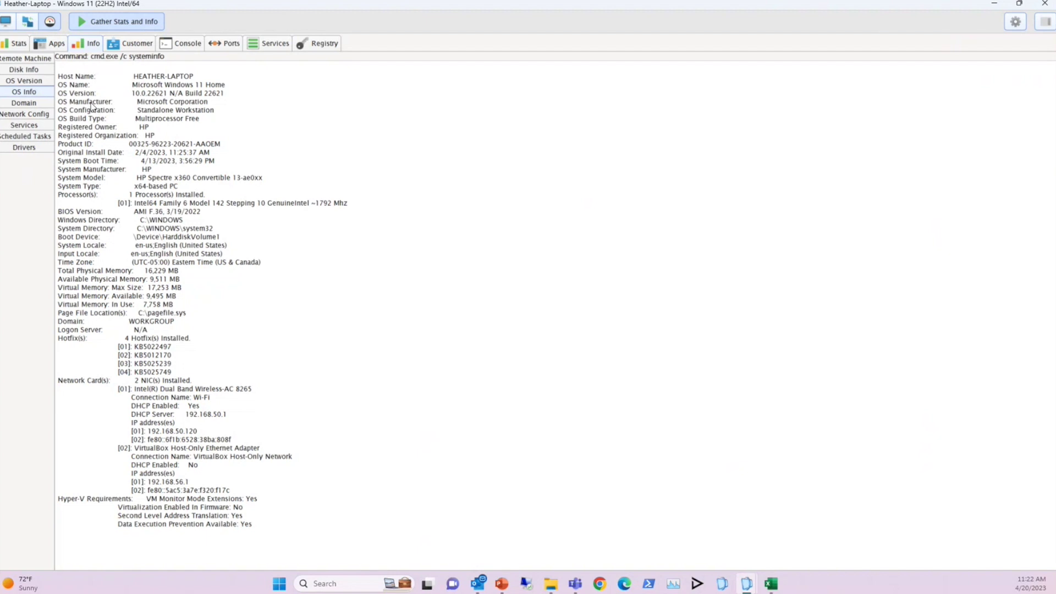
pyautogui.click(26, 105)
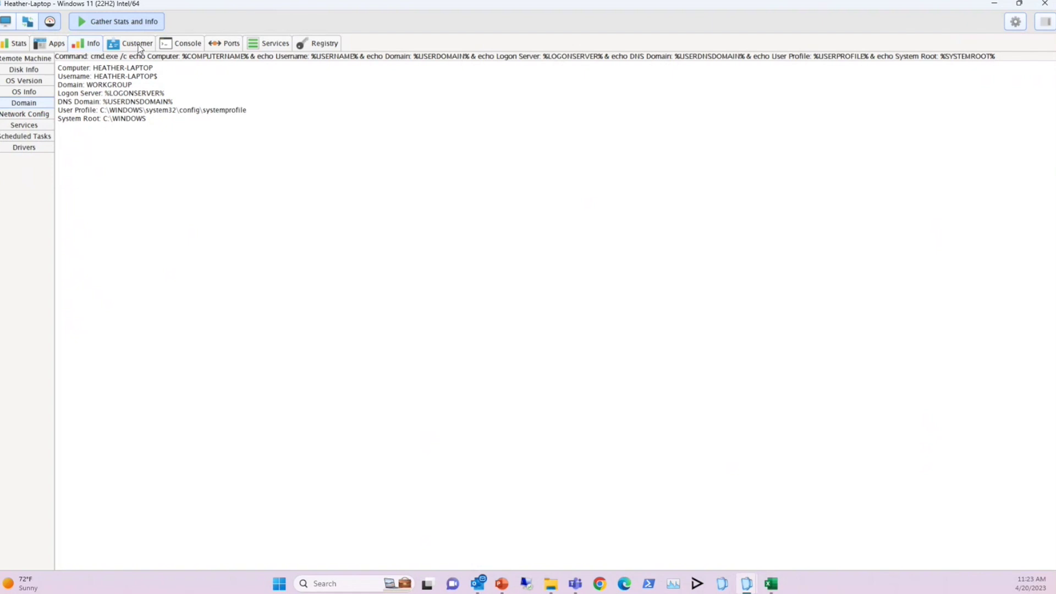
pyautogui.click(181, 44)
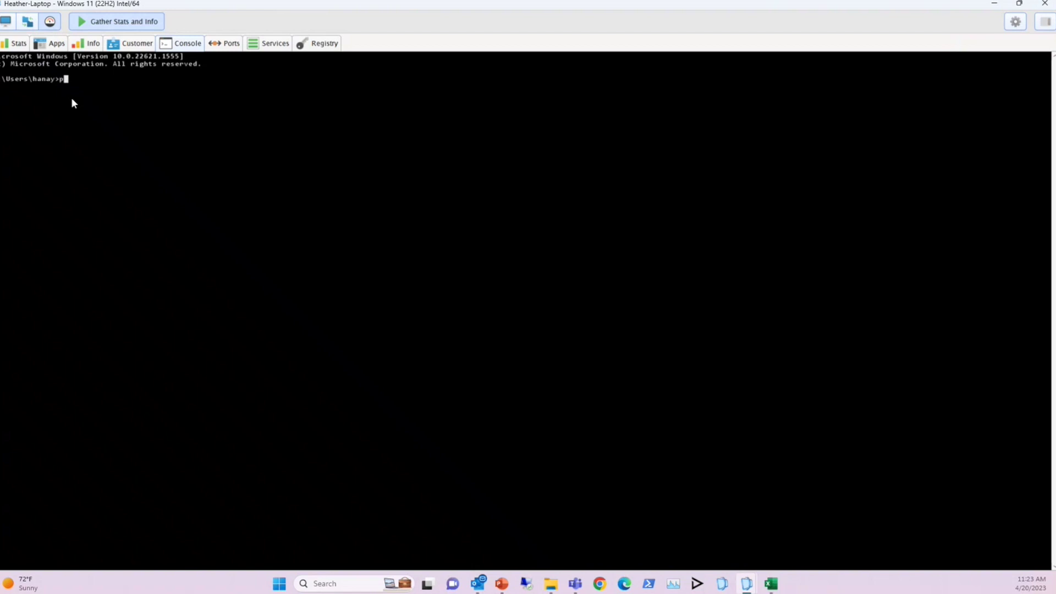
# Start a PowerShell session in the remote laptop's command console
pyautogui.write('hell')
pyautogui.press('Return')
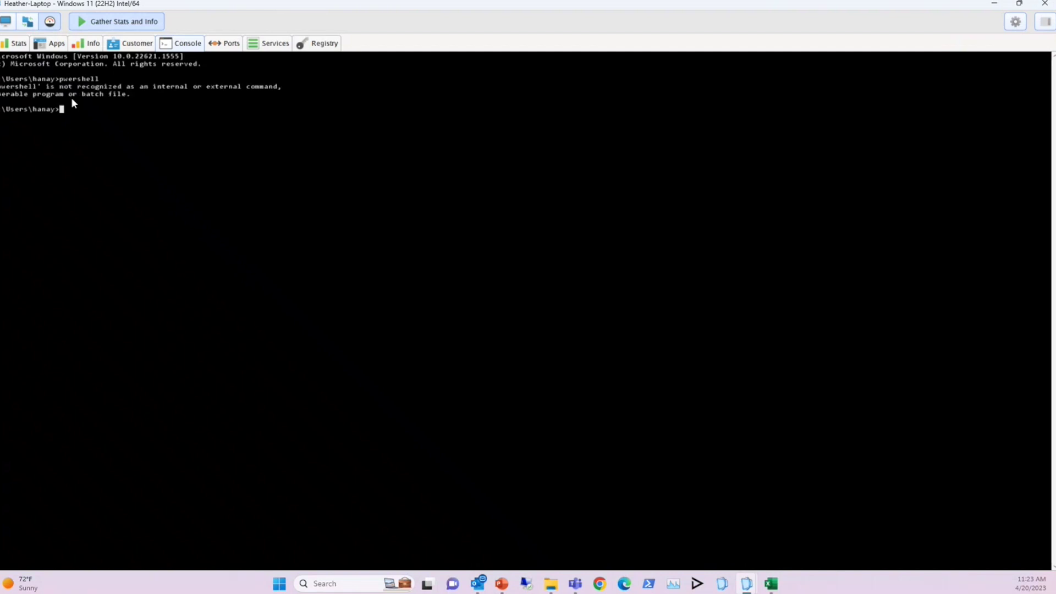
pyautogui.write('powershell')
pyautogui.press('Return')
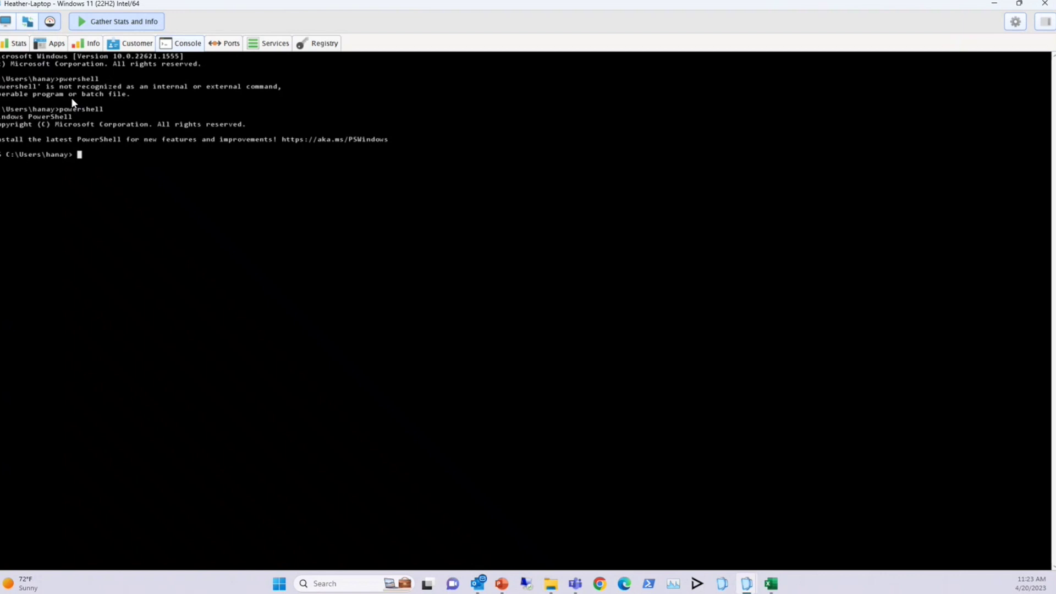
# Run Get-NetAdapter and Get-NetIPConfiguration to list the laptop's adapters and IP settings
pyautogui.write('Get-Adapter')
pyautogui.press('BackSpace')
pyautogui.press('BackSpace')
pyautogui.press('BackSpace')
pyautogui.press('BackSpace')
pyautogui.press('BackSpace')
pyautogui.press('BackSpace')
pyautogui.press('BackSpace')
pyautogui.write('NetAdapter')
pyautogui.press('Return')
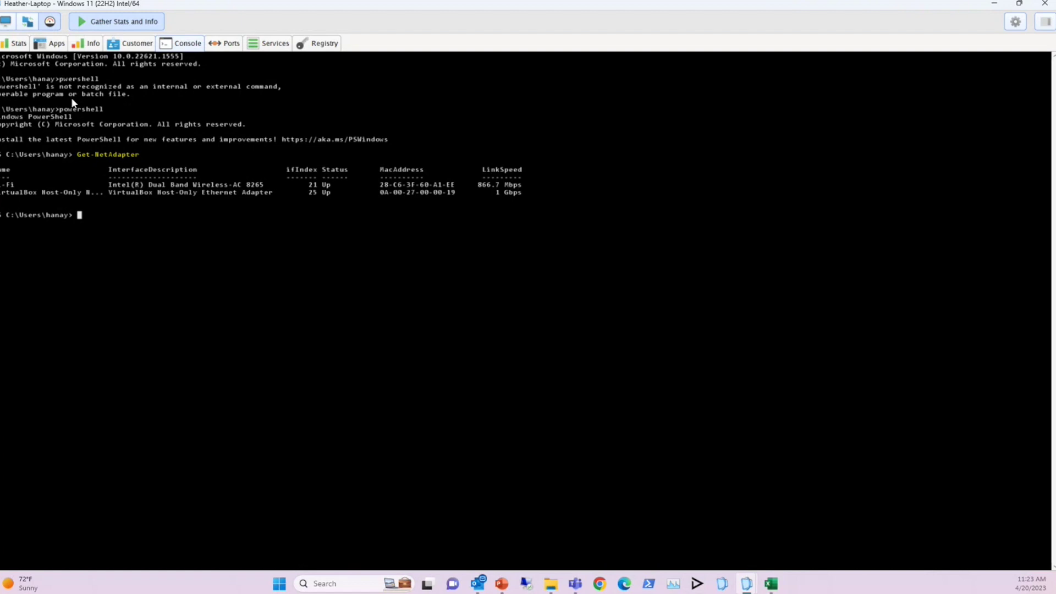
pyautogui.write('Get-NetIPConfiguration')
pyautogui.press('Return')
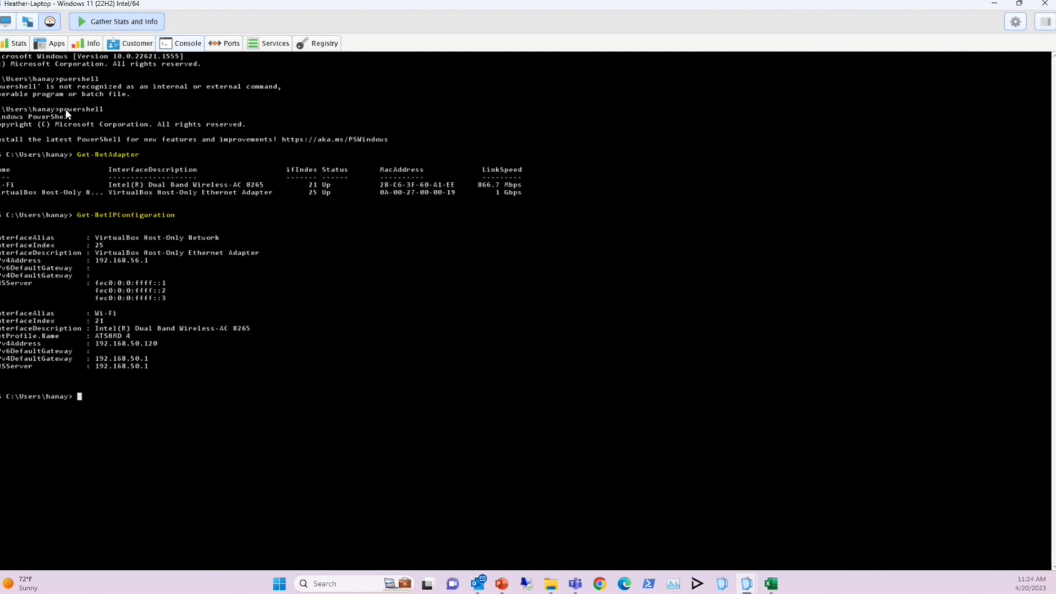
# Exit PowerShell, clear the console with cls, and bring up the Services list
pyautogui.write('exit')
pyautogui.press('Return')
pyautogui.write('cls')
pyautogui.press('Return')
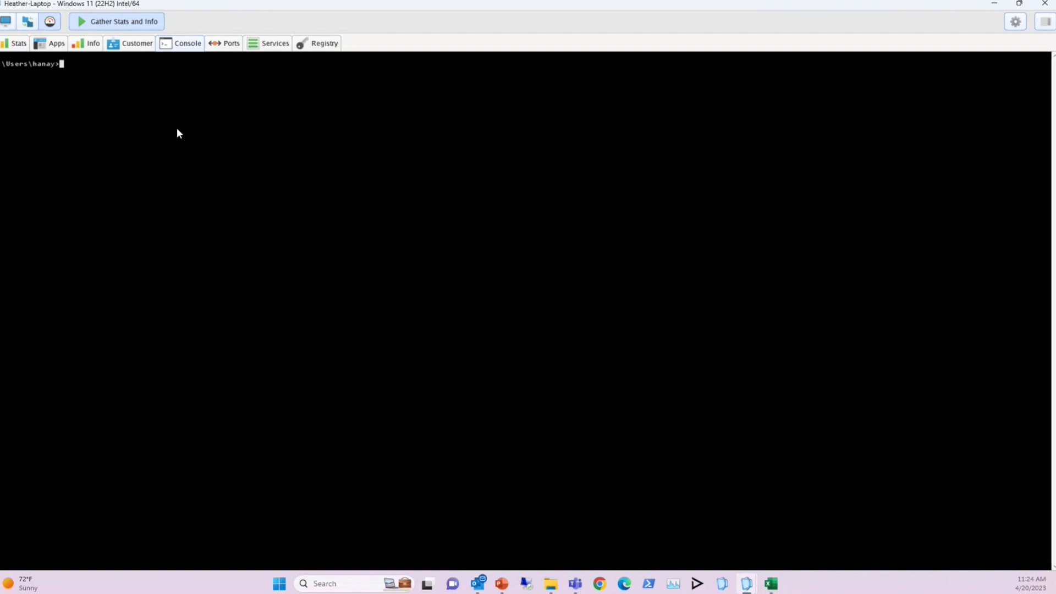
pyautogui.click(272, 44)
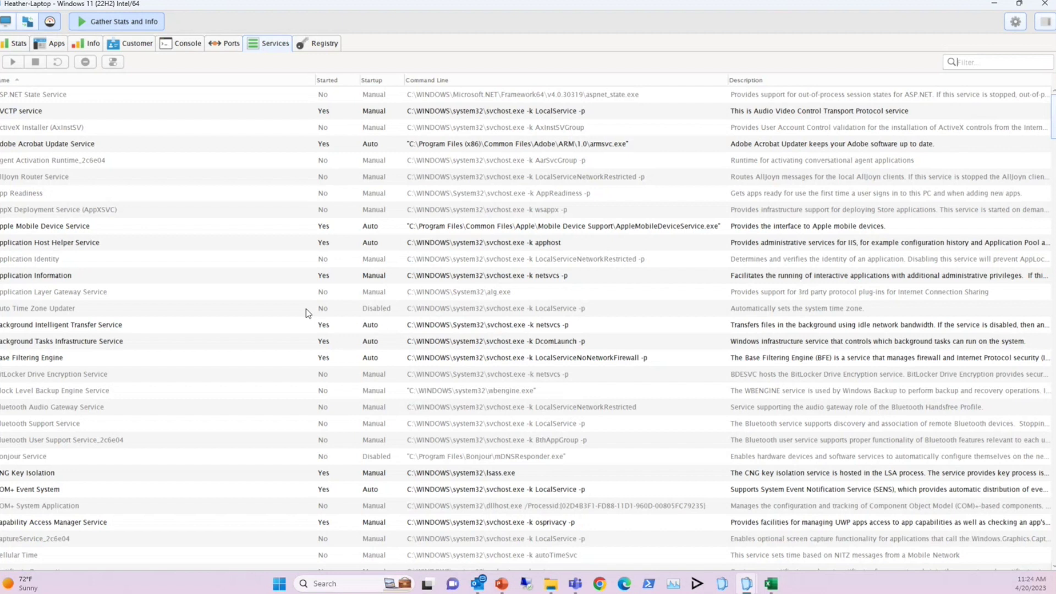
# Browse the laptop's registry, then minimize the remote session window
pyautogui.click(324, 44)
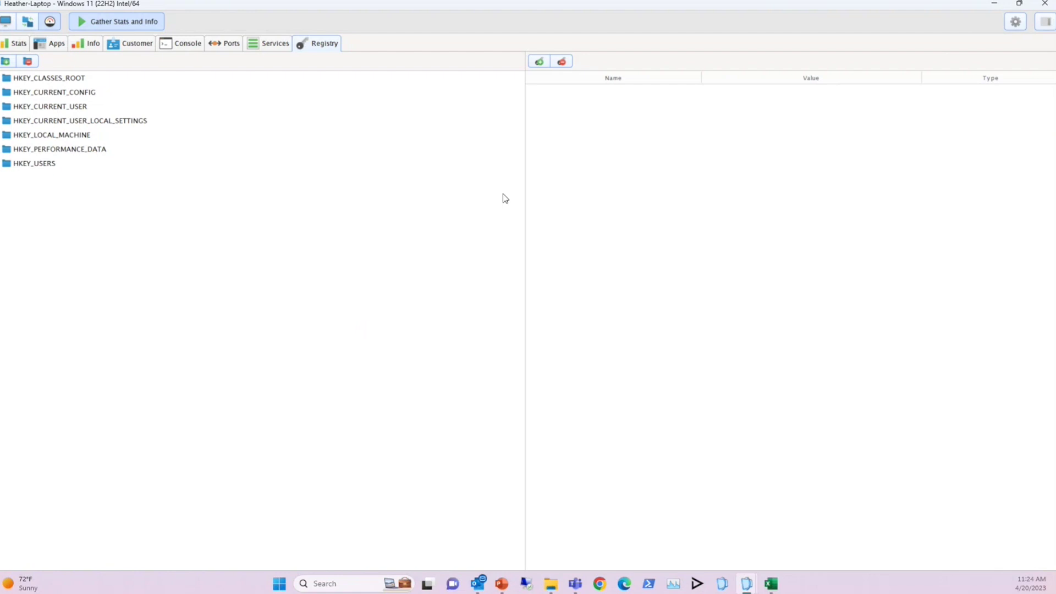
pyautogui.click(994, 6)
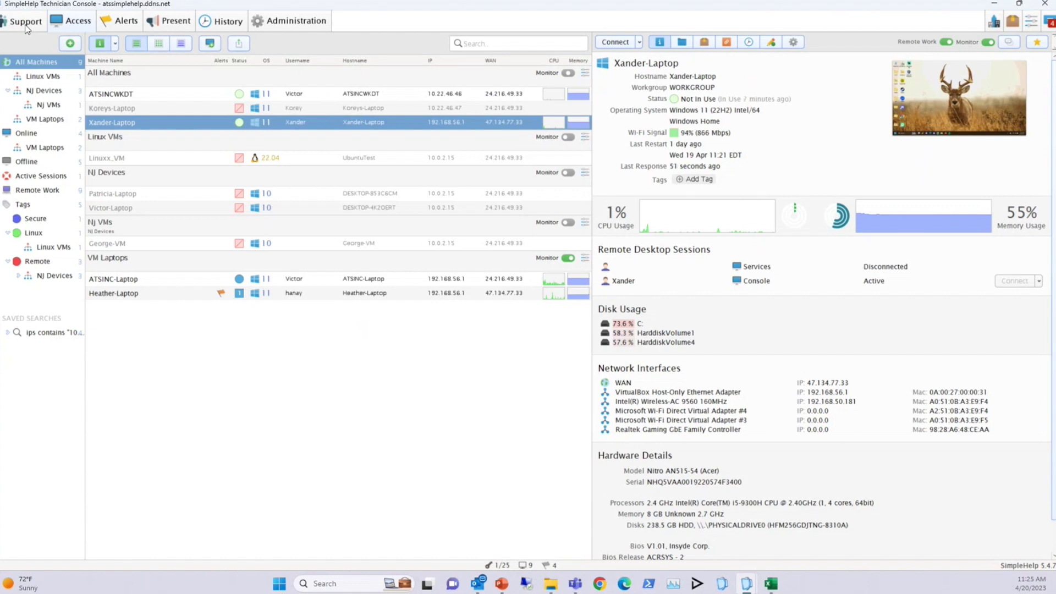
# Show the Support queue and start a standard invitation, closing it without sending
pyautogui.click(26, 25)
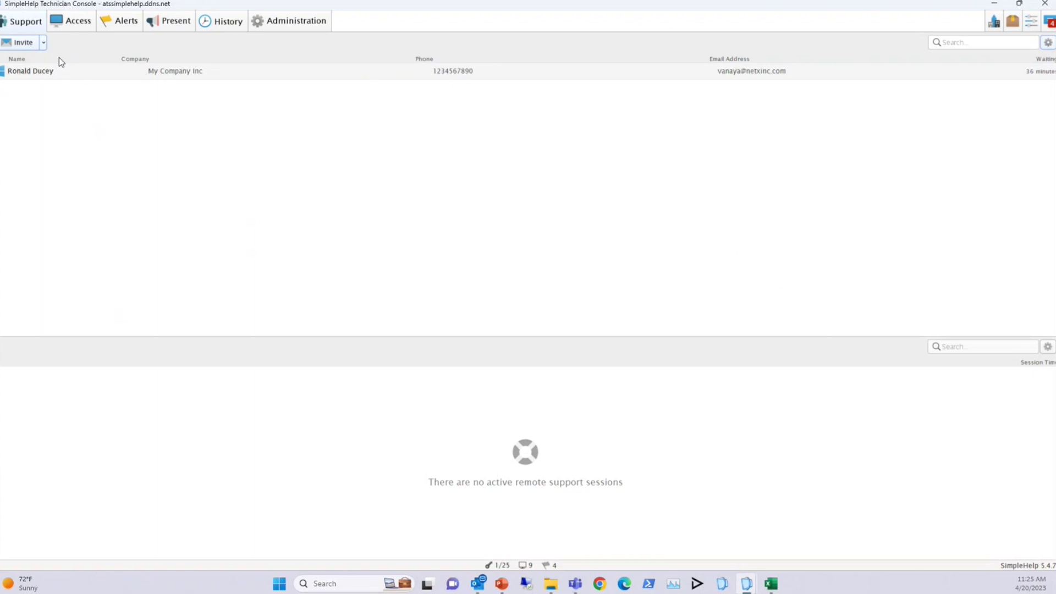
pyautogui.click(43, 42)
pyautogui.click(108, 59)
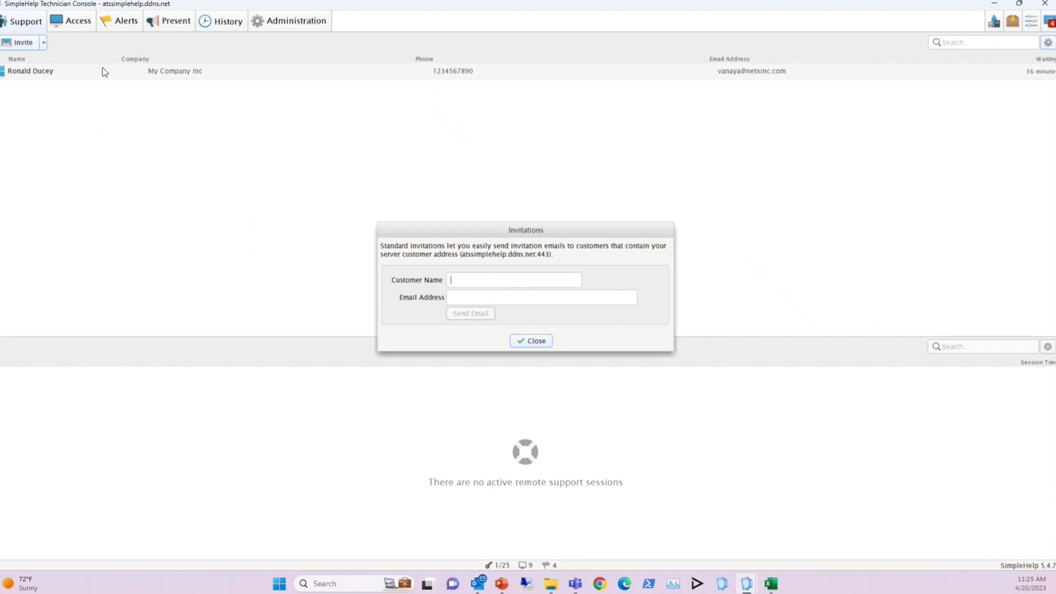
pyautogui.click(539, 342)
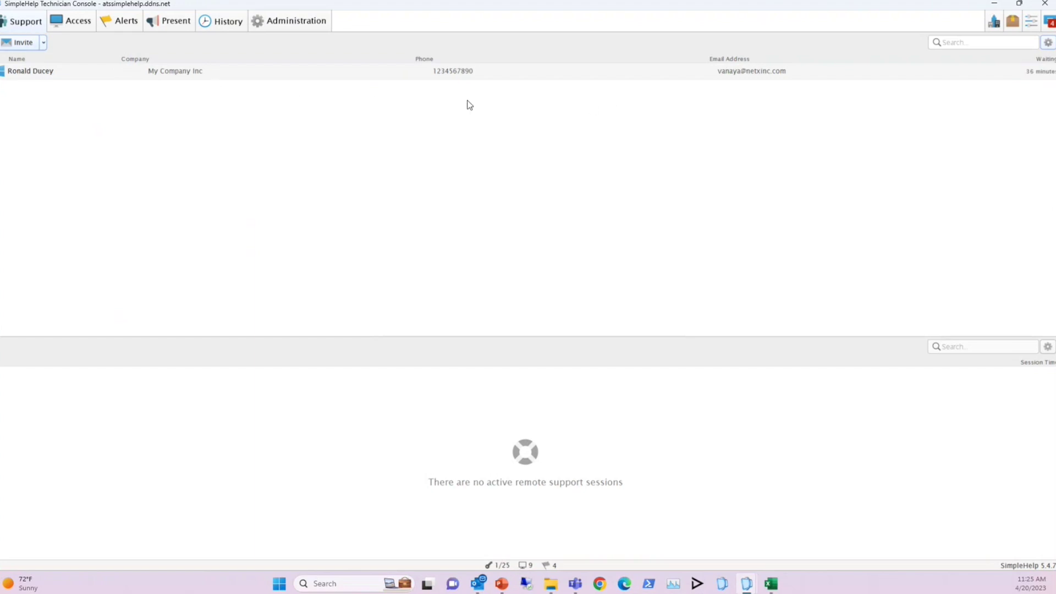
# Connect to the waiting customer, hide the chat window, and toggle the remote tools panel
pyautogui.moveTo(1042, 74)
pyautogui.click(1037, 73)
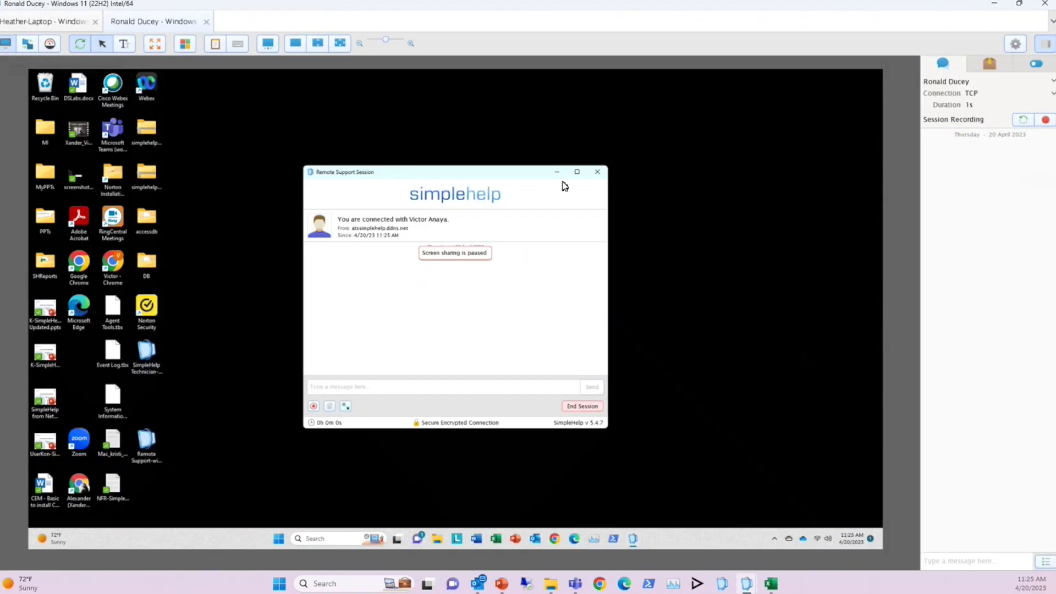
pyautogui.click(557, 173)
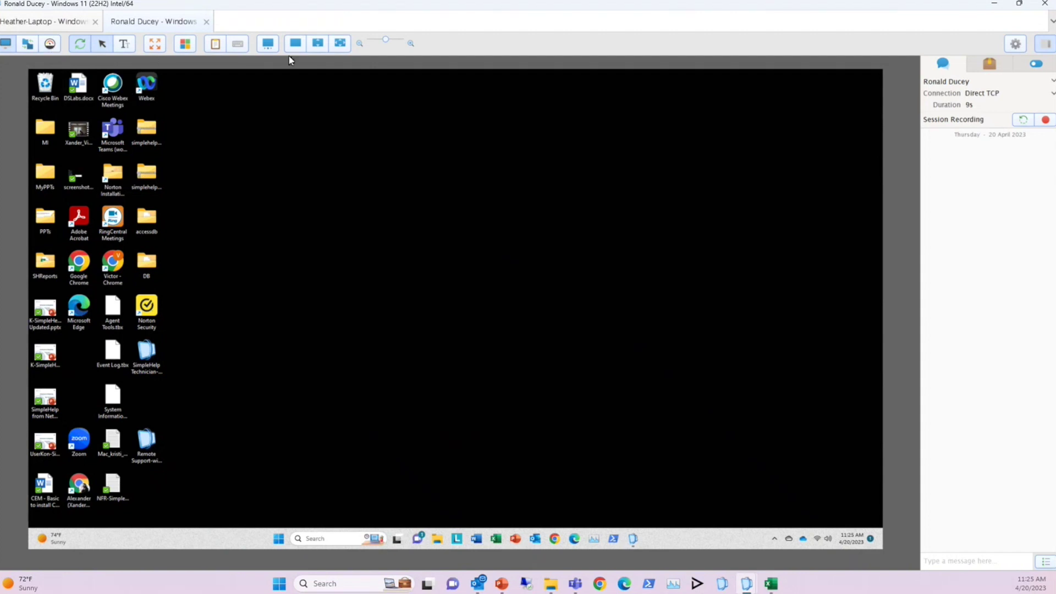
pyautogui.click(986, 64)
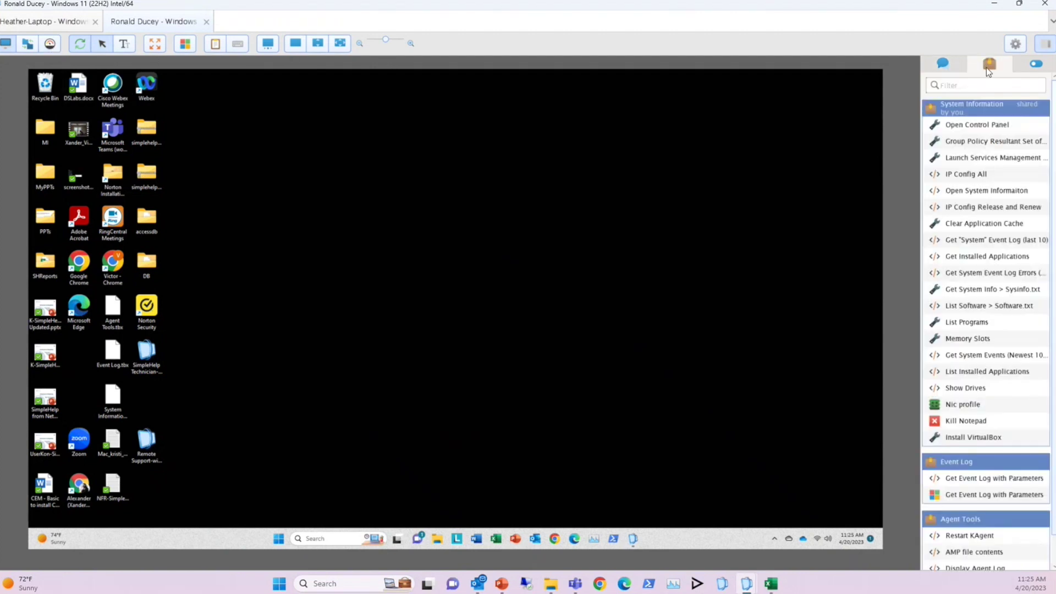
pyautogui.click(959, 67)
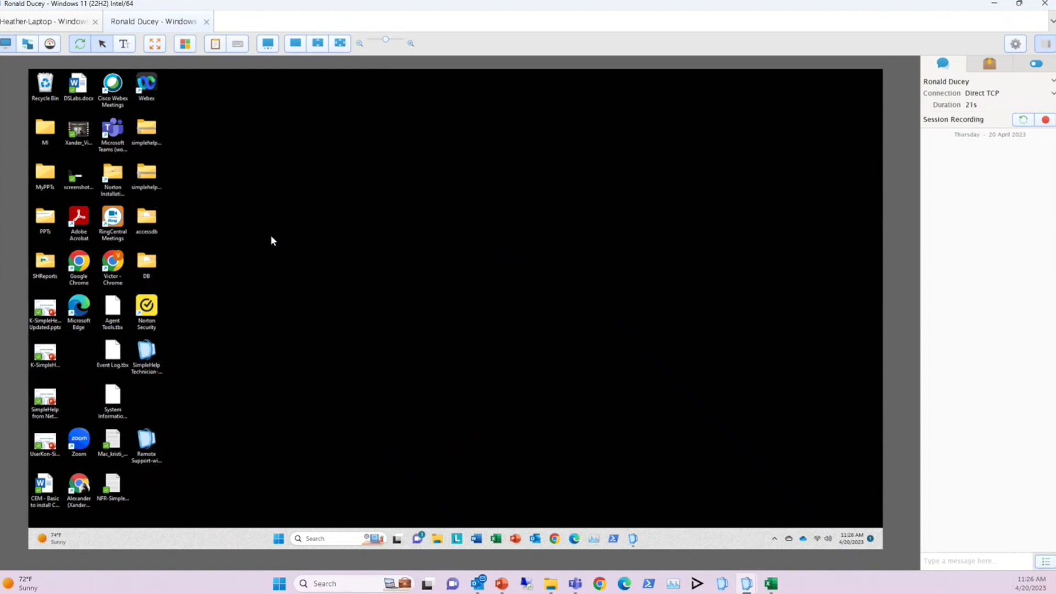
# Close and confirm ending the customer's session, then minimize the laptop's remote-control window
pyautogui.click(207, 23)
pyautogui.click(585, 310)
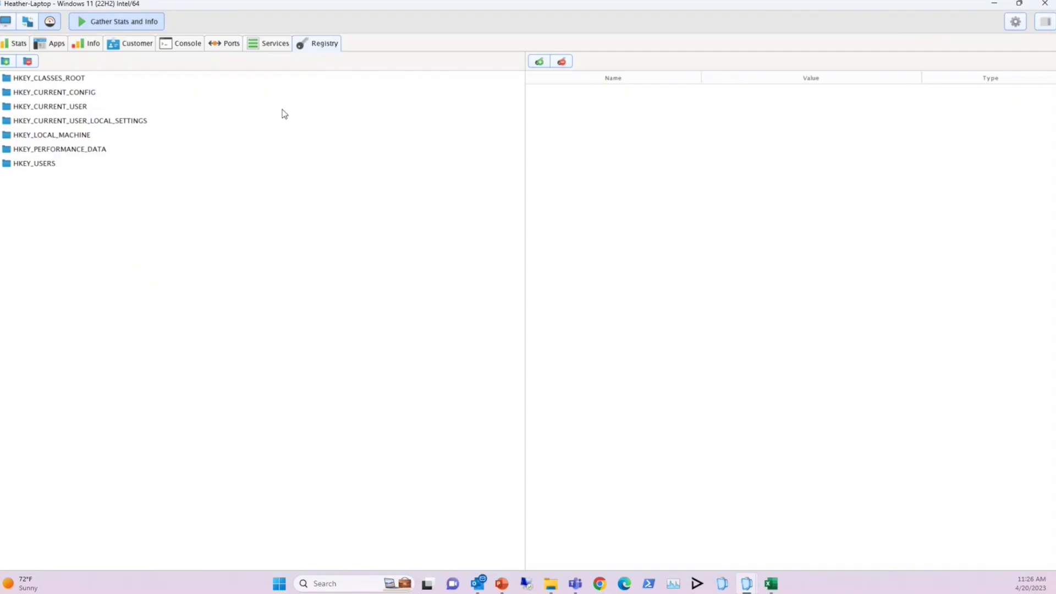
pyautogui.click(5, 22)
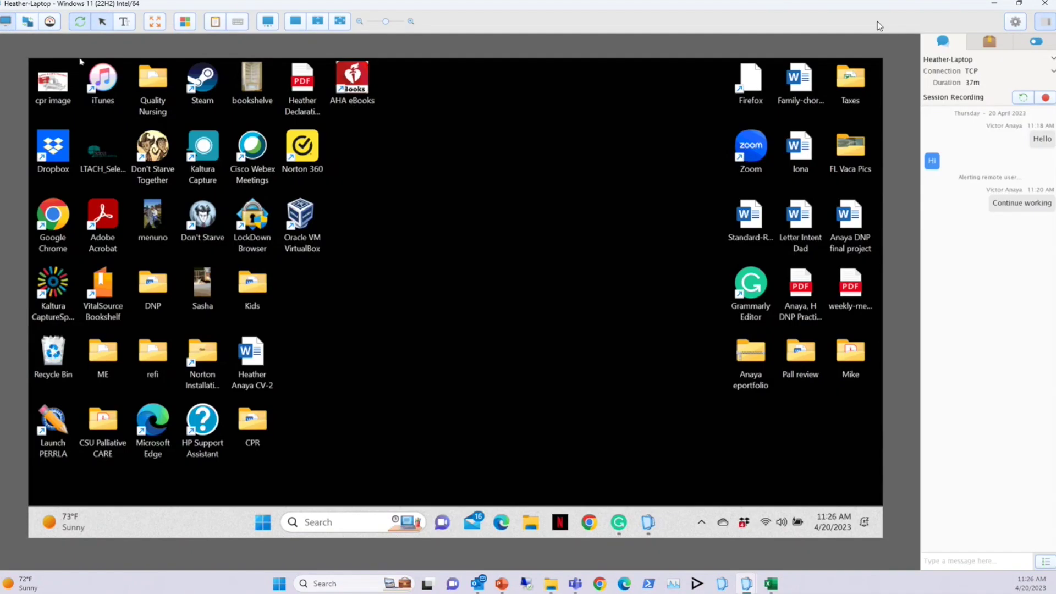
pyautogui.click(994, 3)
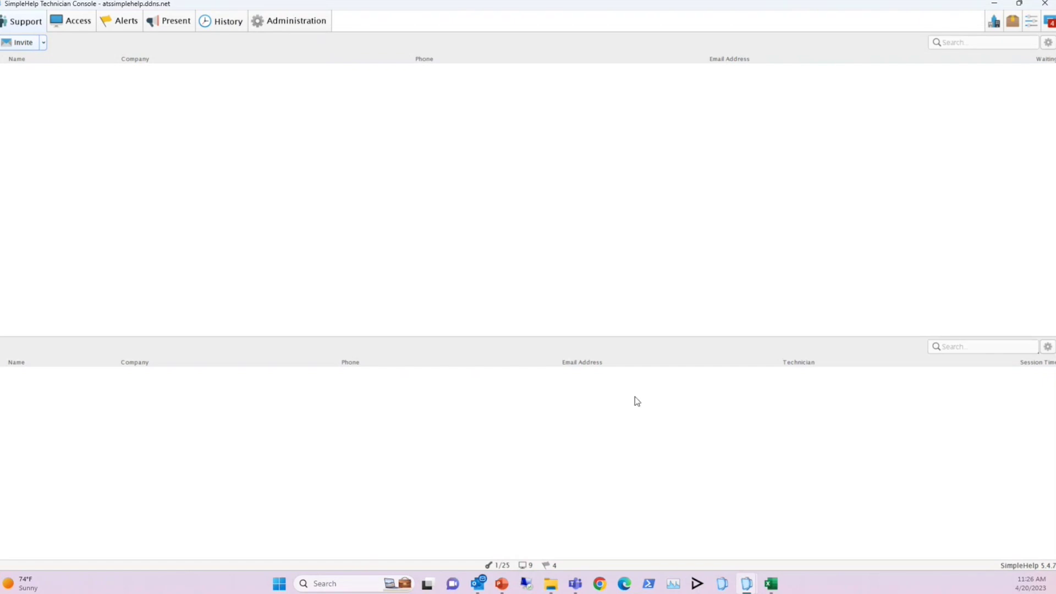
# Switch back to the Access tab's managed machine list
pyautogui.hotkey('alt', 'Tab')
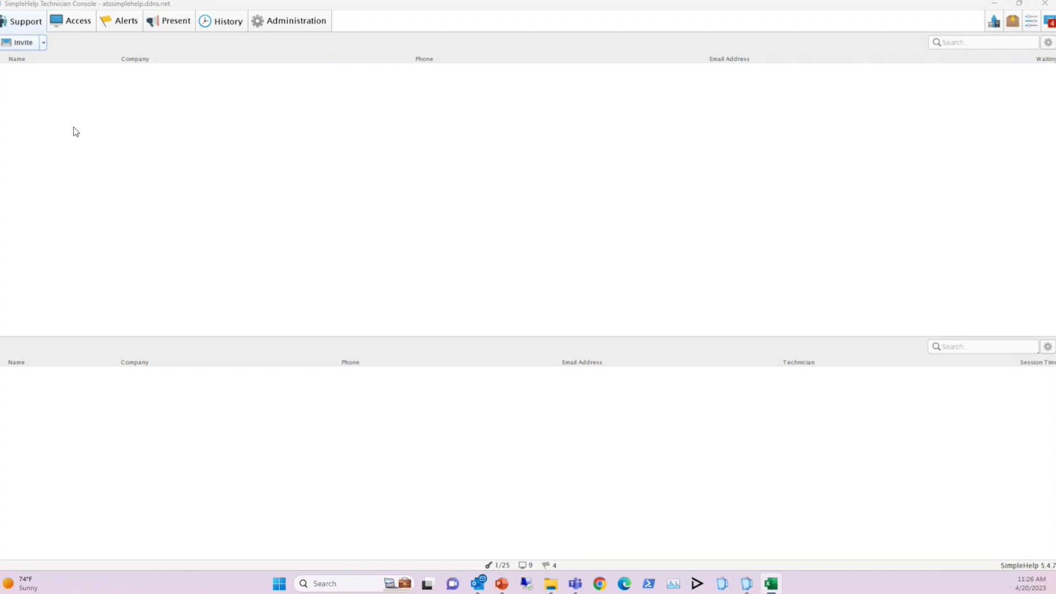
pyautogui.click(76, 22)
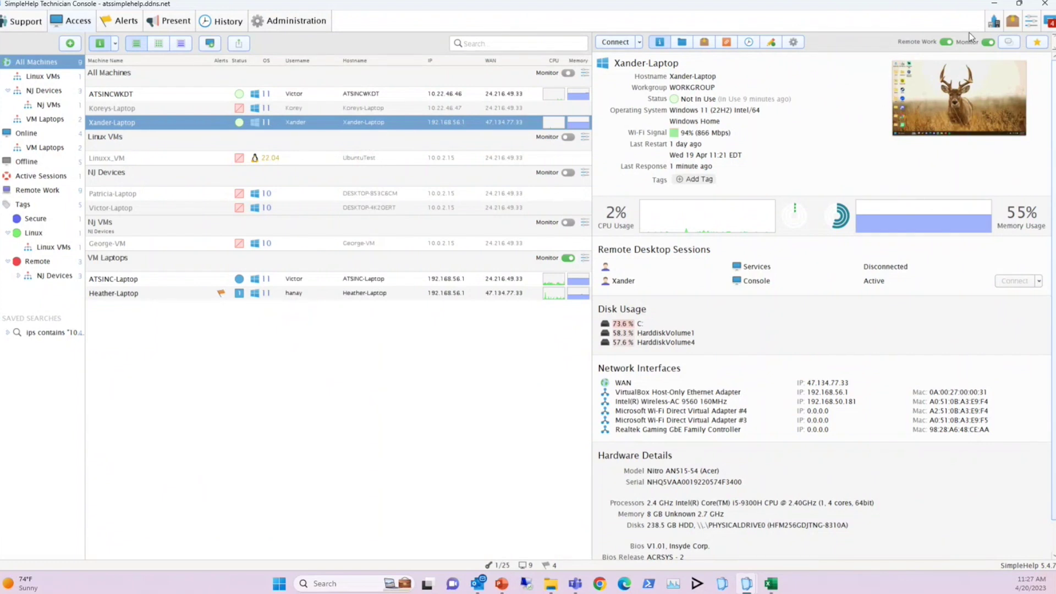
# From the machine's gear options, choose Prompt for Setup and then Enter Email
pyautogui.click(792, 43)
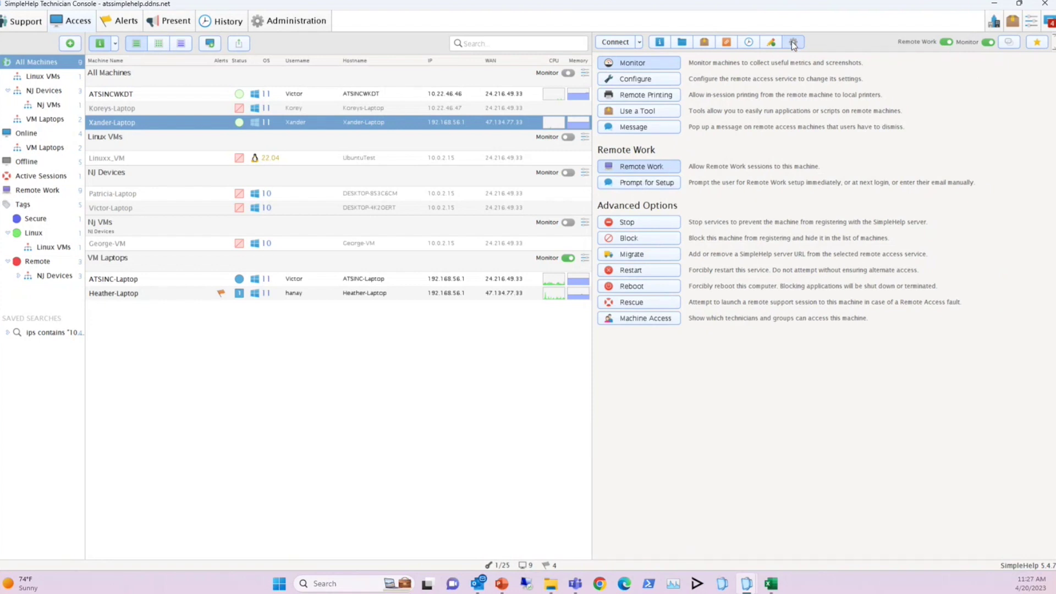
pyautogui.click(641, 185)
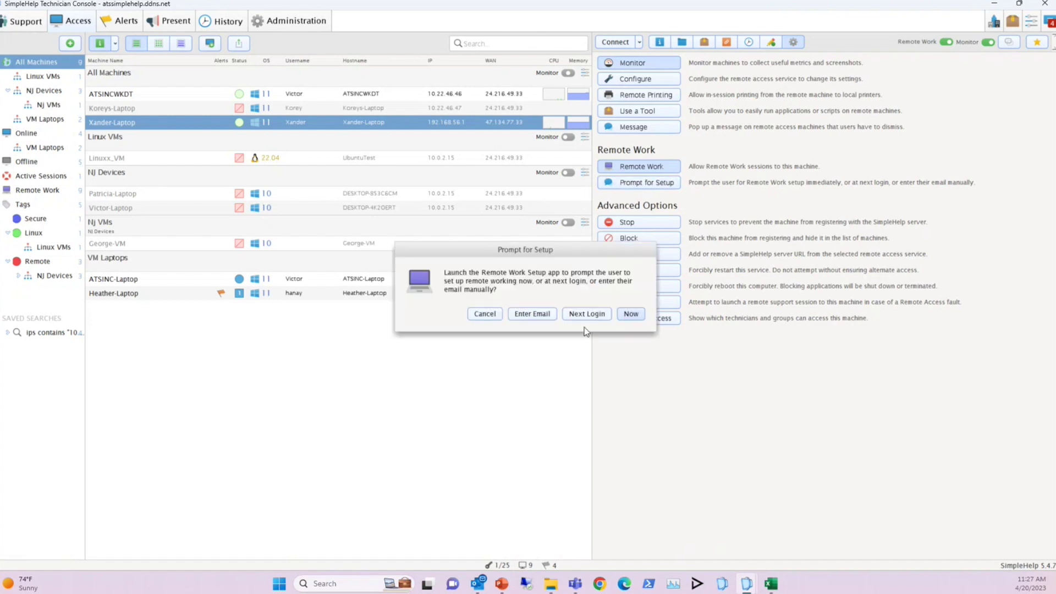
pyautogui.click(532, 314)
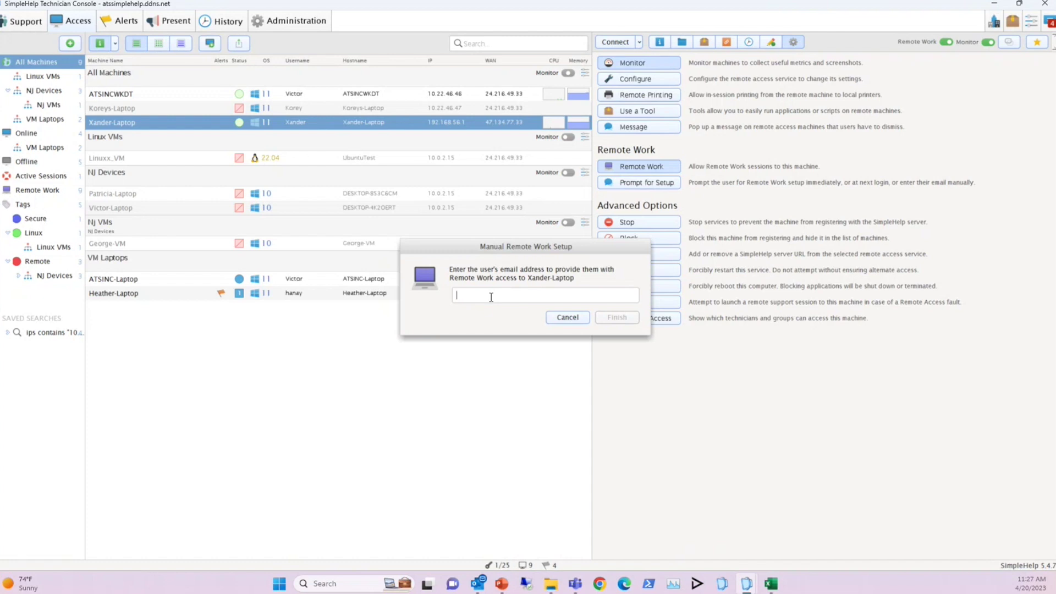
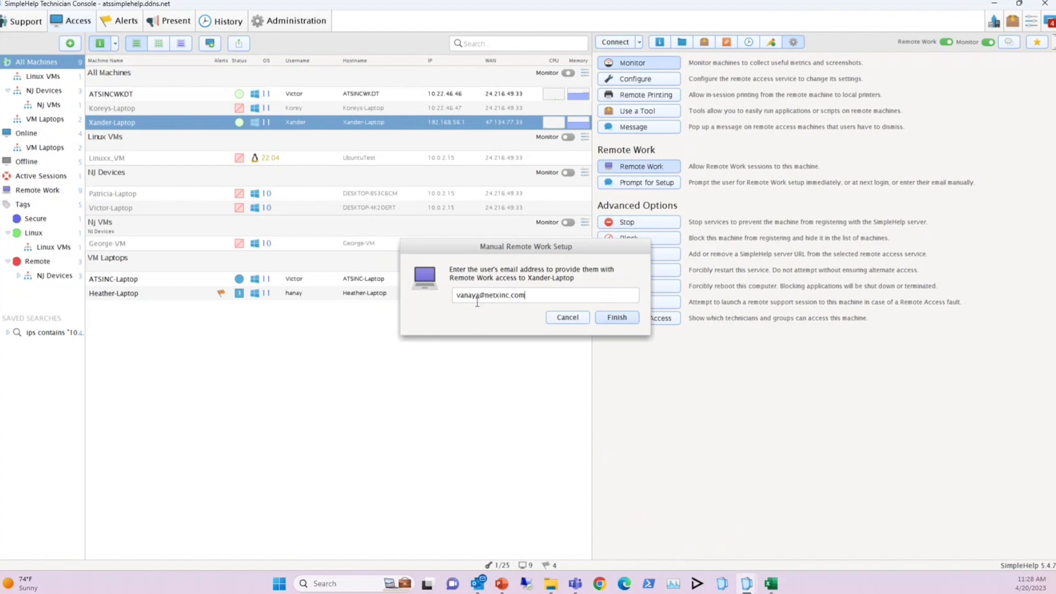
# Enter the laptop user's e-mail address, finish the setup, and acknowledge Setup Complete
pyautogui.click(618, 321)
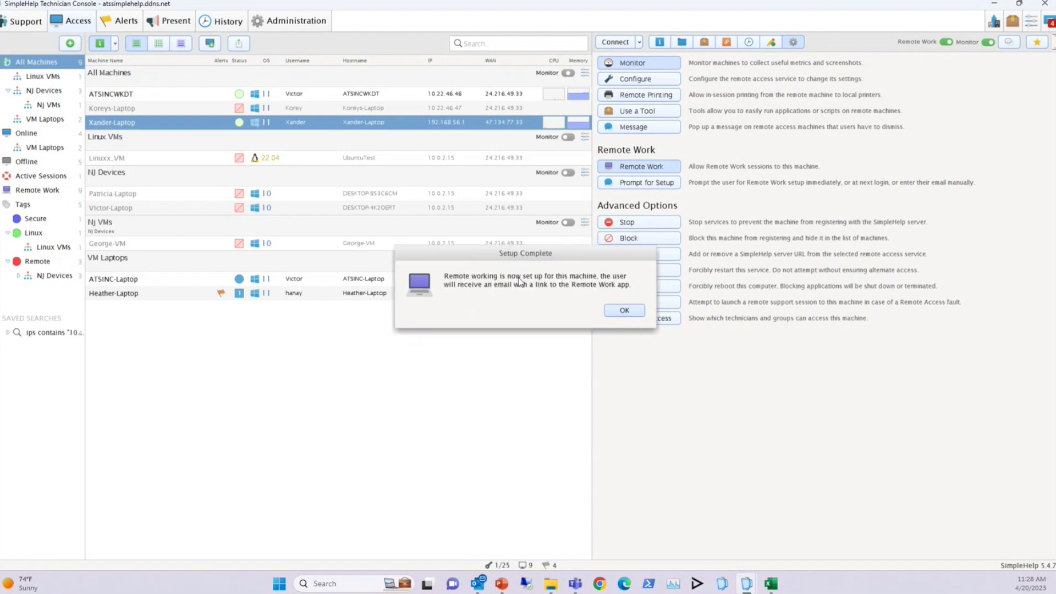
pyautogui.click(624, 311)
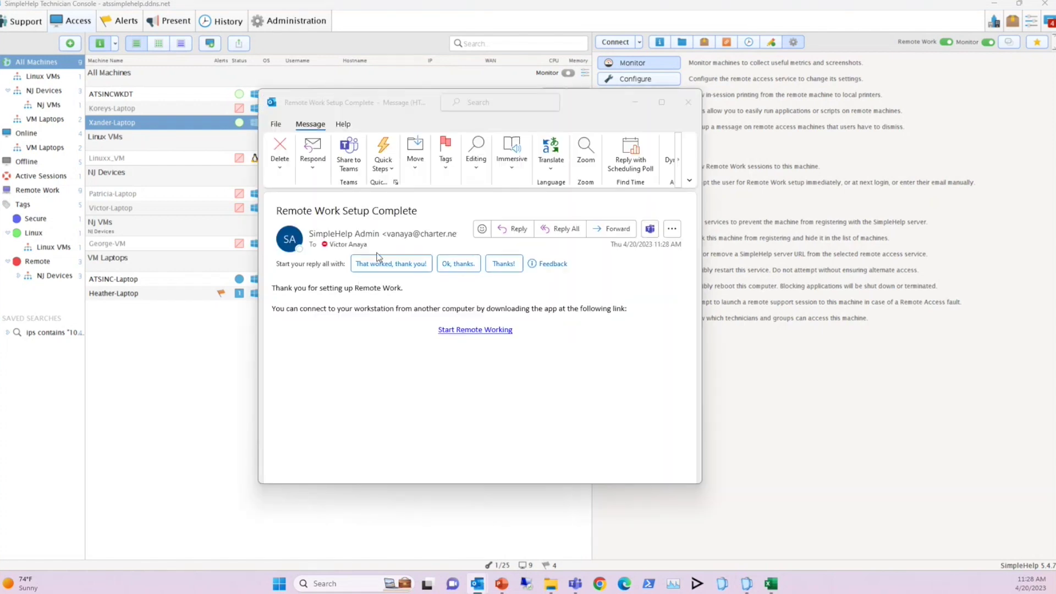
# Click Start Remote Working in the email and centre the SimpleHelp Login window
pyautogui.click(489, 332)
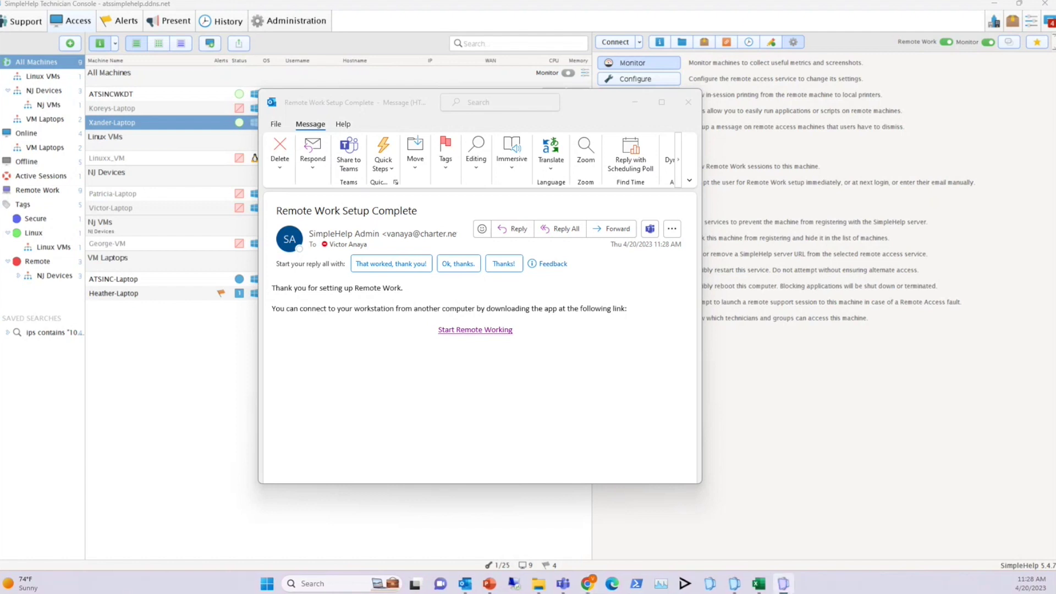
pyautogui.moveTo(758, 137); pyautogui.dragTo(486, 124)
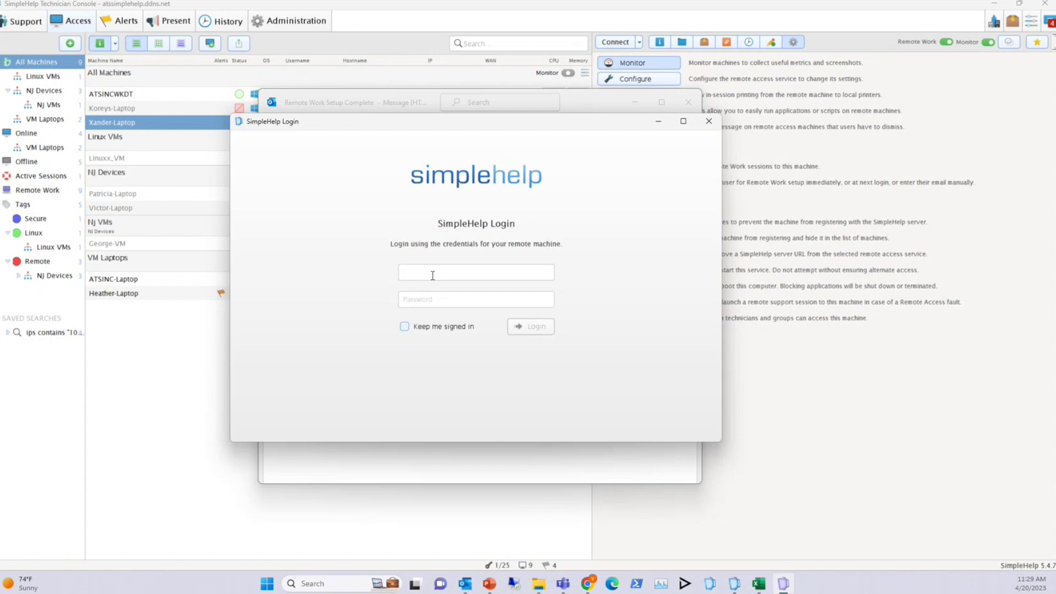
# Log in with the remote machine's username and password
pyautogui.write('Xander')
pyautogui.press('Tab')
pyautogui.write('•••••••••')
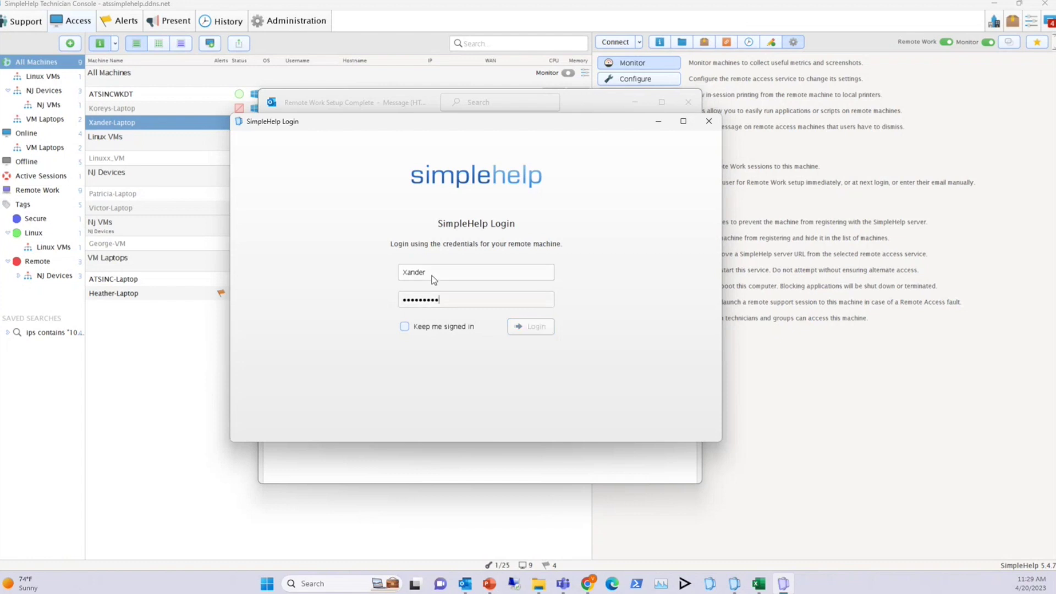
pyautogui.press('Return')
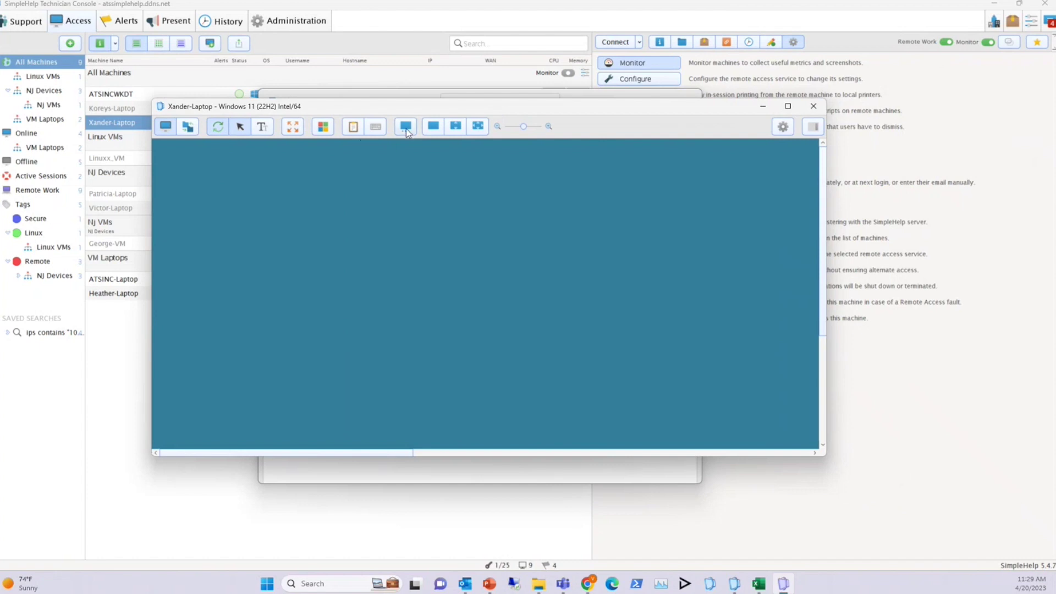
# Show the remote laptop's second monitor, scaled to fit the session window
pyautogui.click(405, 126)
pyautogui.click(589, 337)
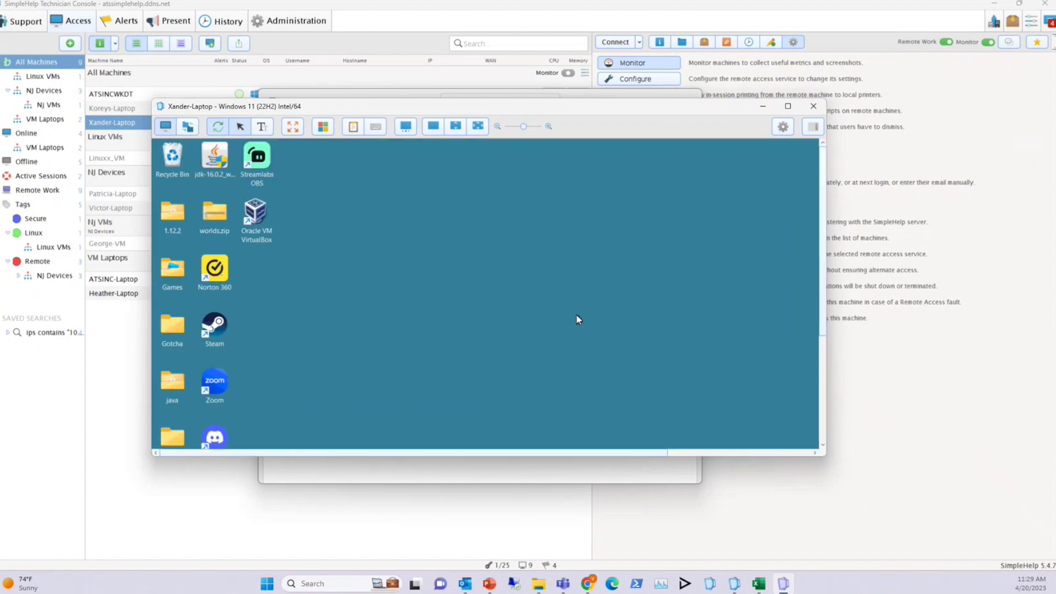
pyautogui.click(455, 130)
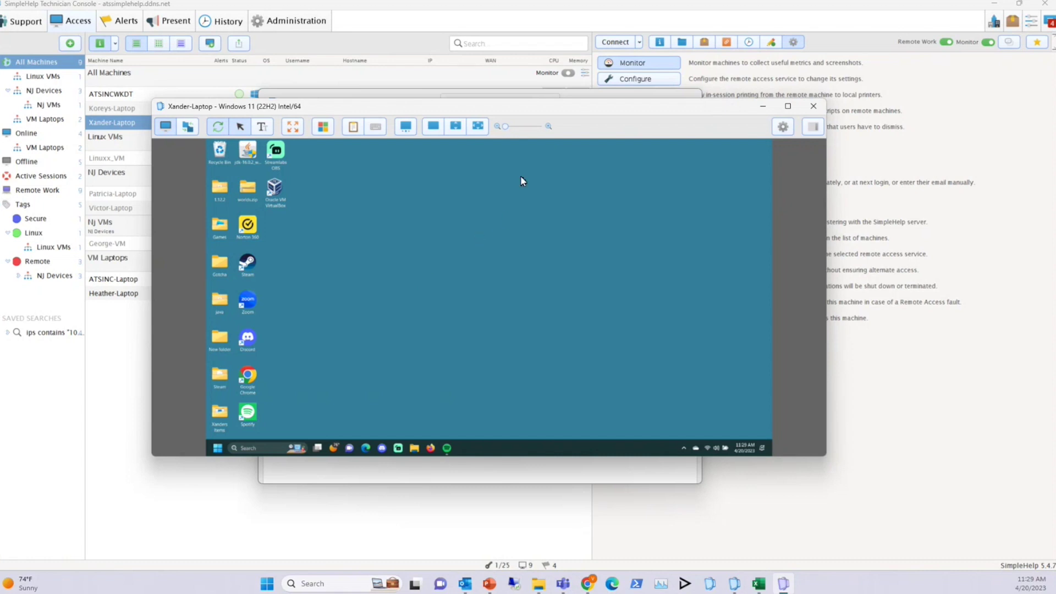
# Move the session window down and to the right, and bring the console's machine list to the front
pyautogui.moveTo(668, 98); pyautogui.dragTo(675, 151)
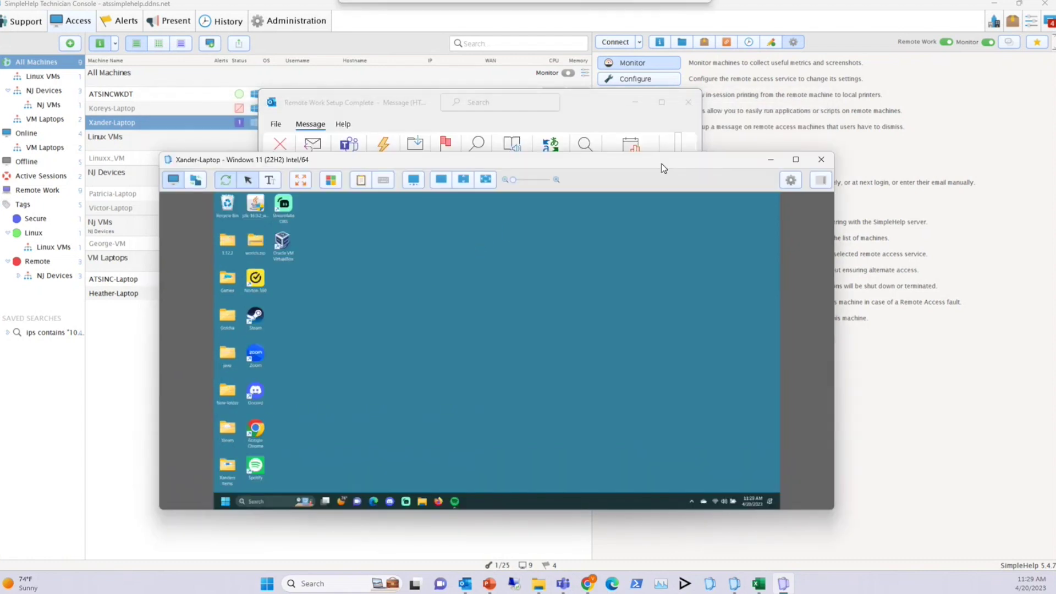
pyautogui.click(634, 101)
pyautogui.moveTo(553, 164); pyautogui.dragTo(551, 241)
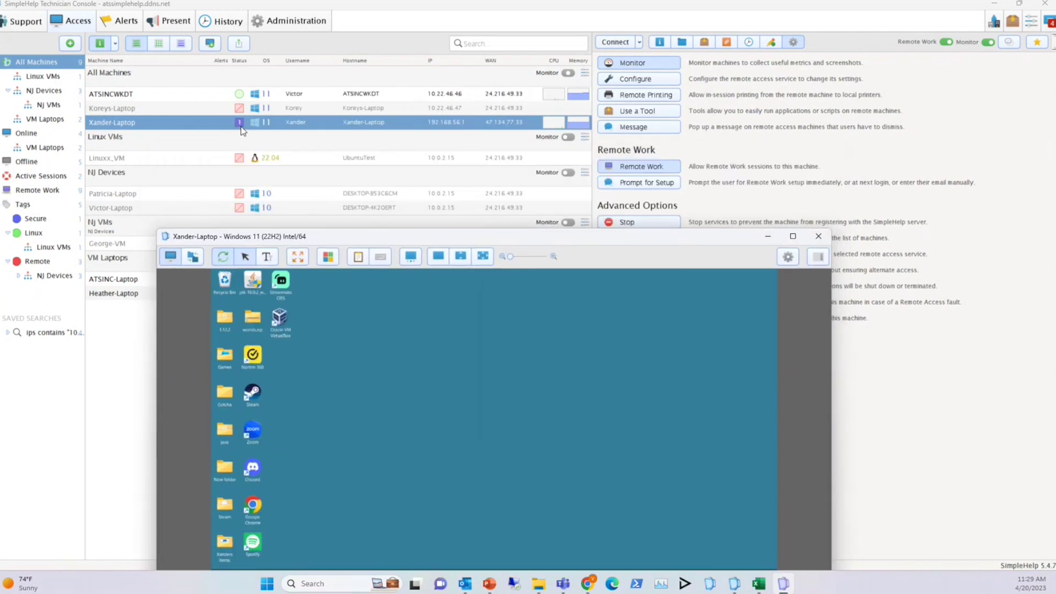
pyautogui.moveTo(365, 238); pyautogui.dragTo(532, 219)
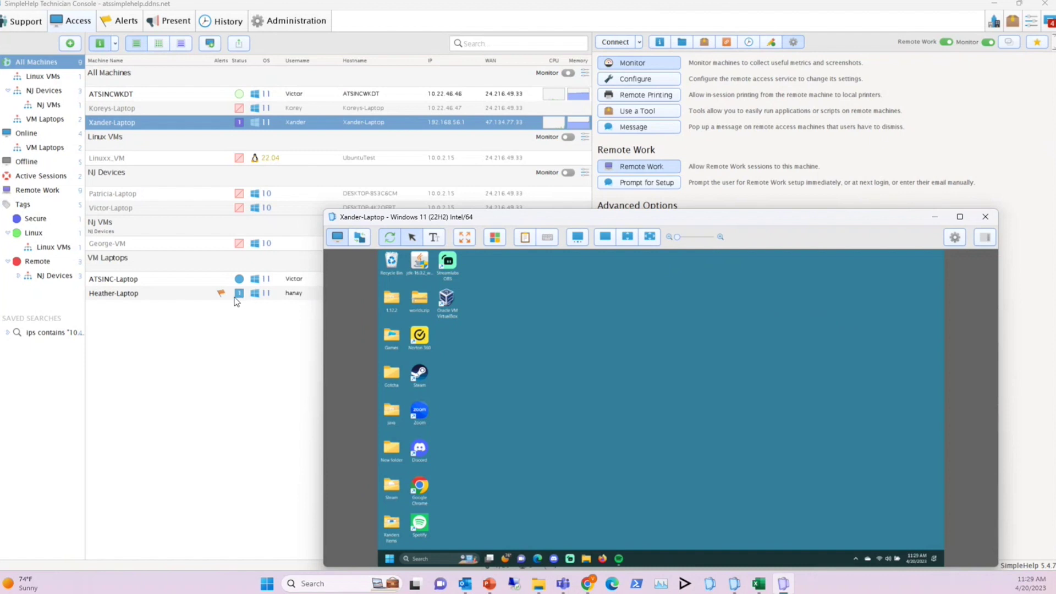
pyautogui.click(240, 97)
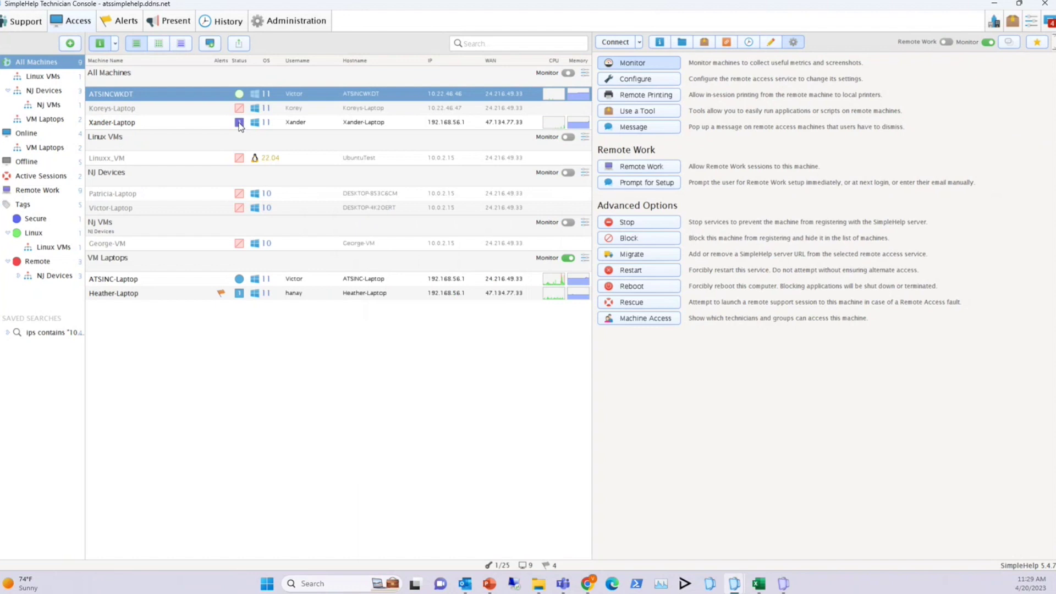
# Select Xander-Laptop and review the Remote Work group's permissions in Administration > Groups, then return to its details
pyautogui.click(239, 123)
pyautogui.click(662, 44)
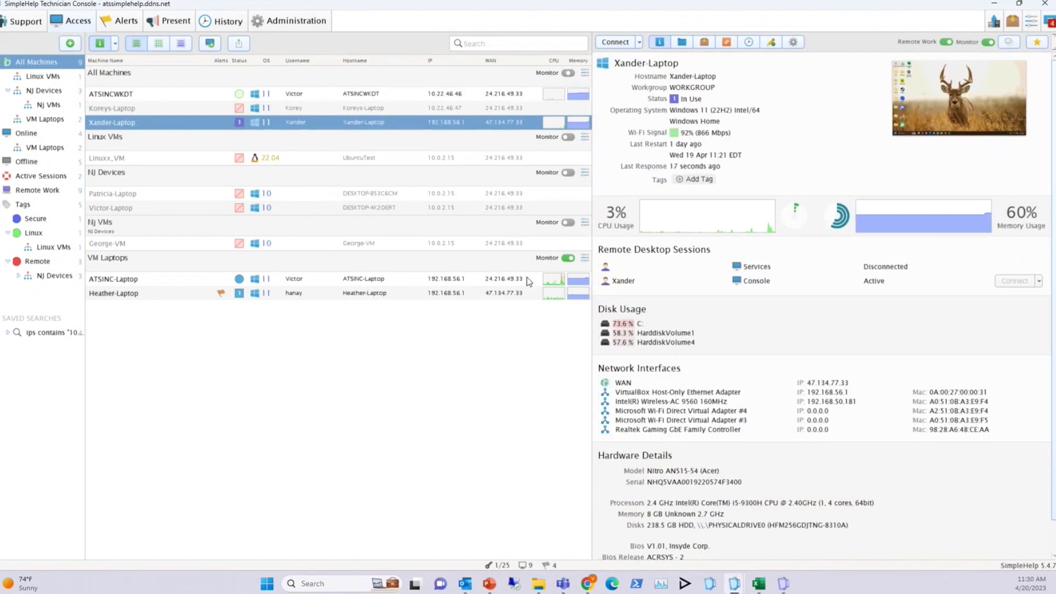
pyautogui.click(283, 25)
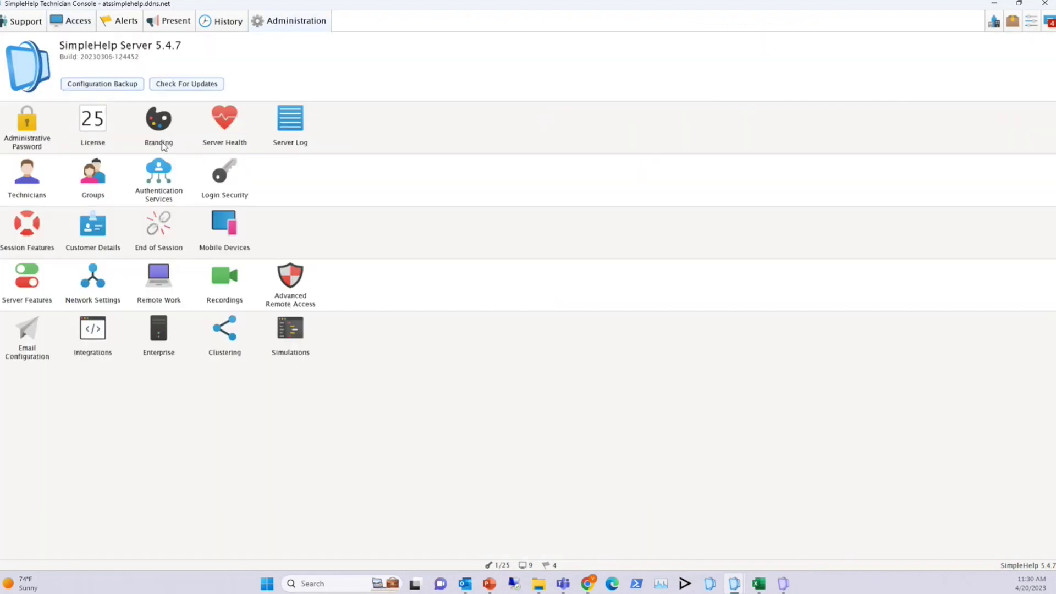
pyautogui.click(100, 174)
pyautogui.click(44, 116)
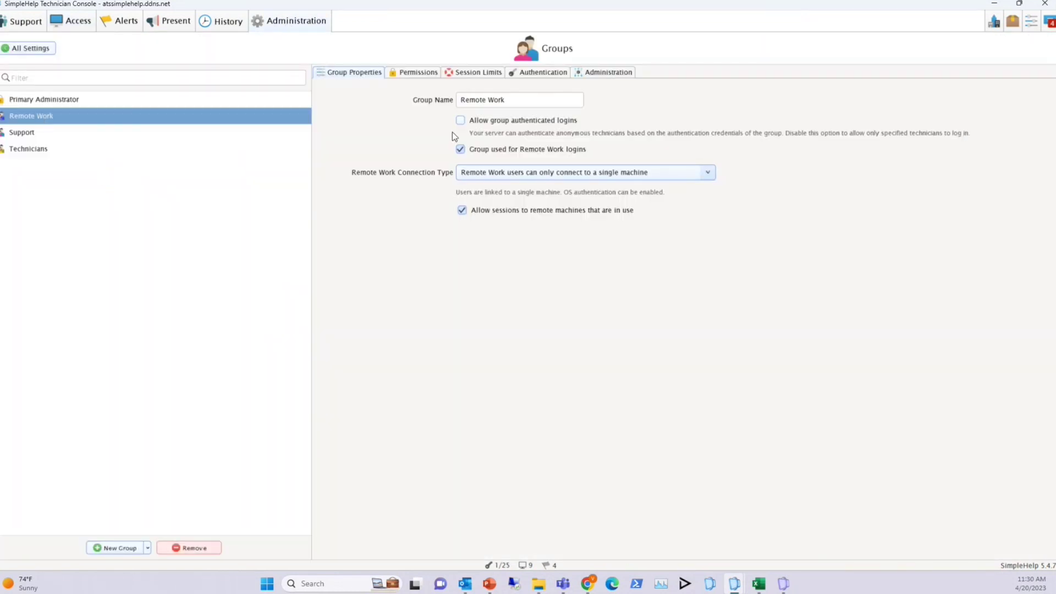
pyautogui.click(413, 73)
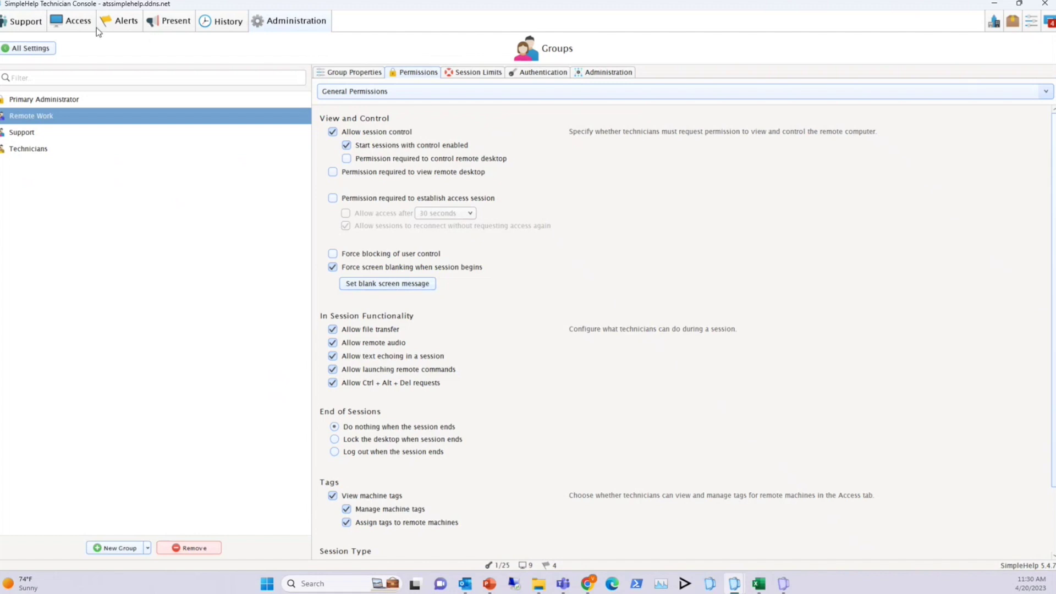
pyautogui.click(78, 29)
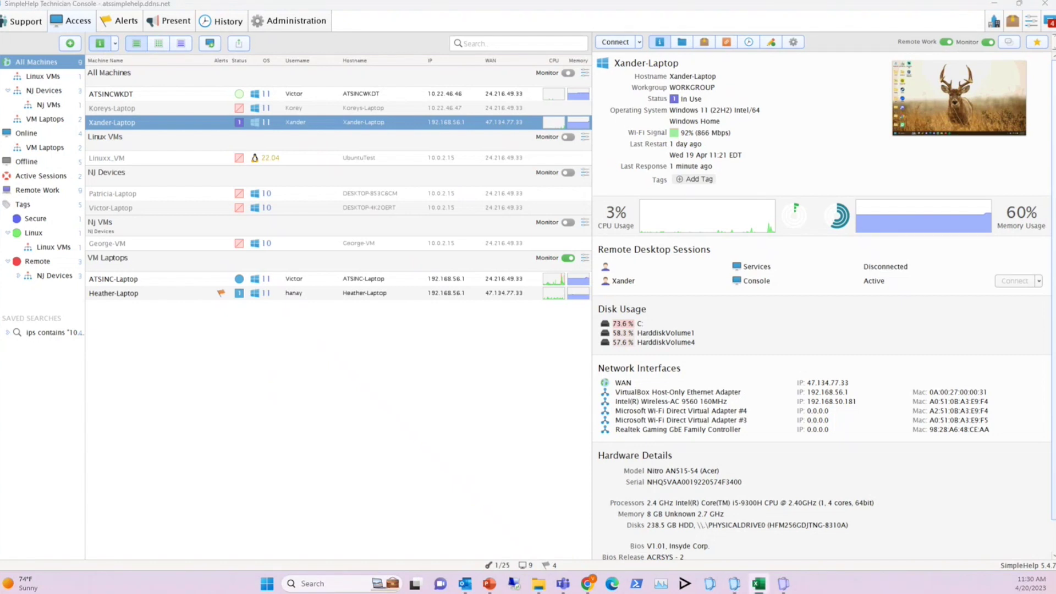
# View the laptop's triggered Detect Grammerly alert, then go to the Alerts list
pyautogui.click(220, 295)
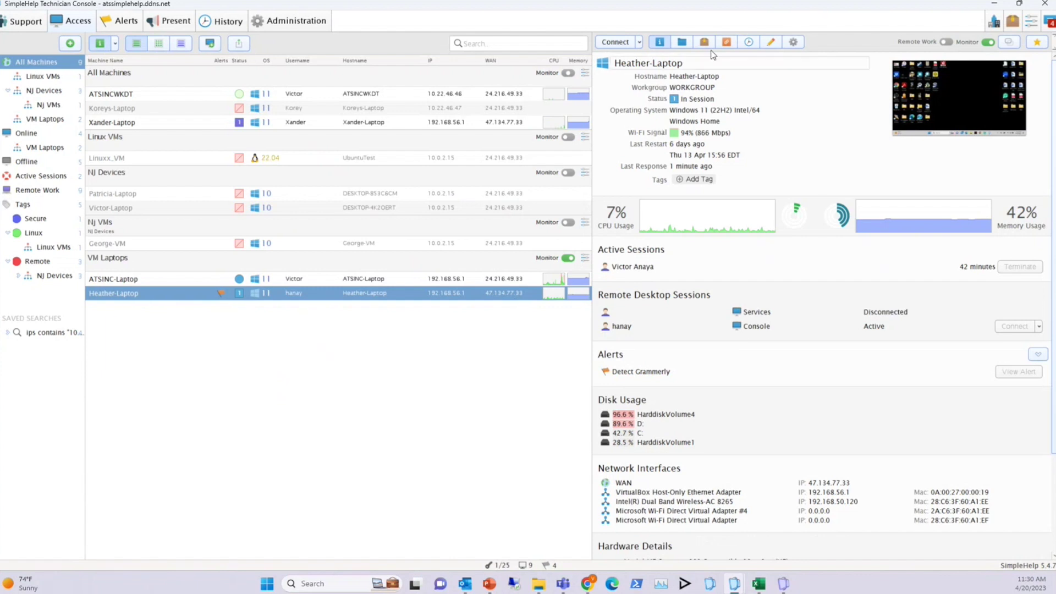
pyautogui.click(642, 376)
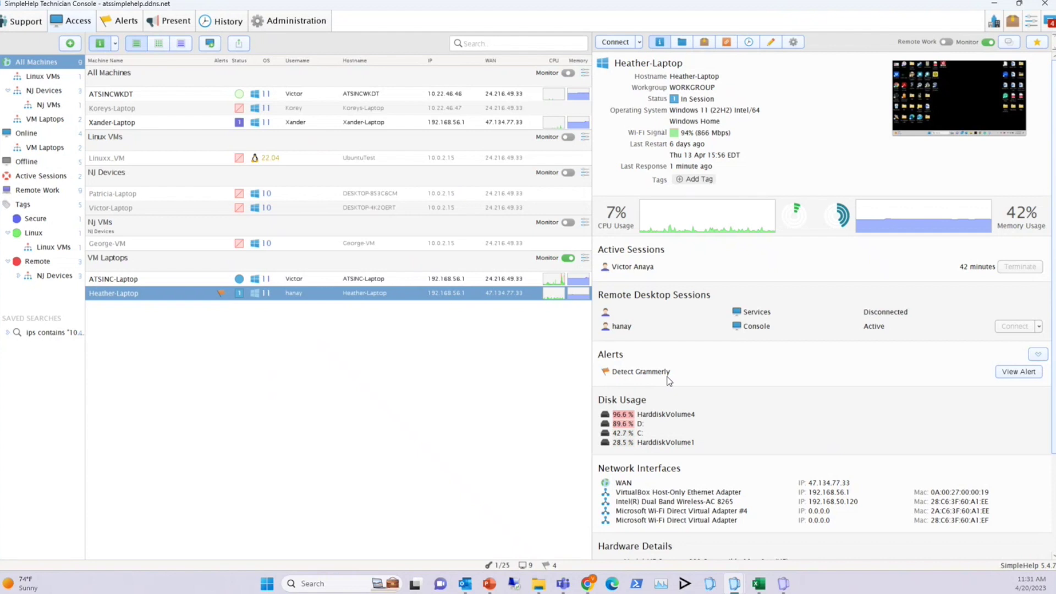
pyautogui.click(1017, 374)
pyautogui.click(119, 25)
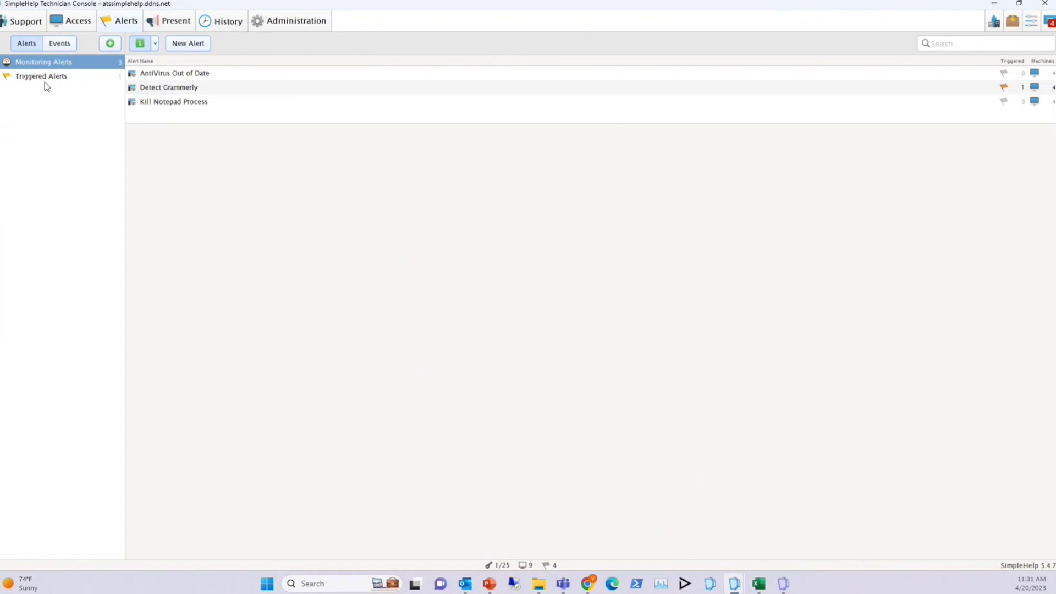
# Filter to Triggered Alerts, then show all Monitoring Alerts and open Detect Grammerly's details
pyautogui.click(59, 77)
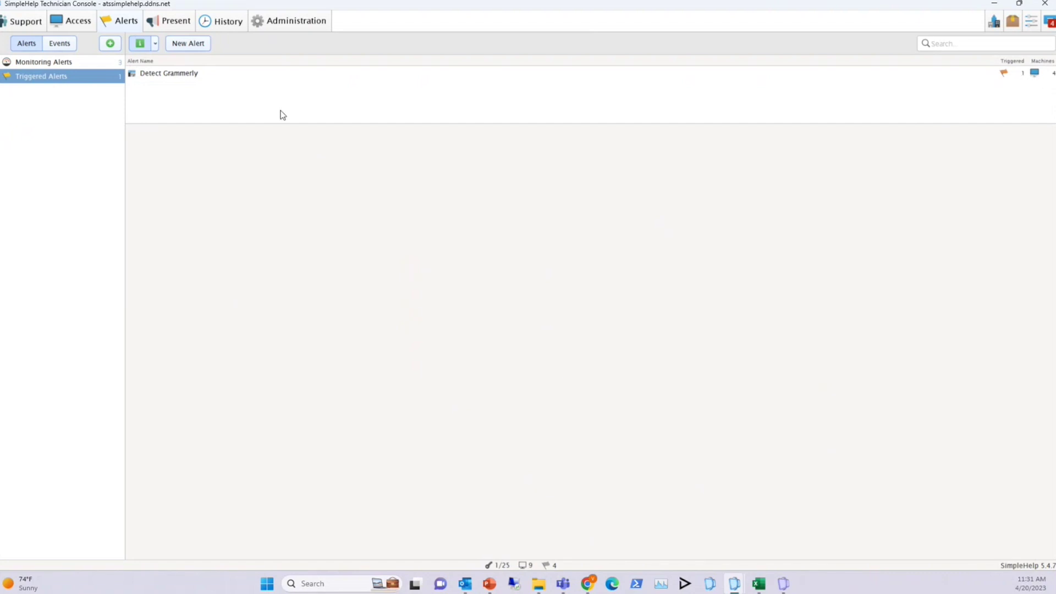
pyautogui.click(47, 63)
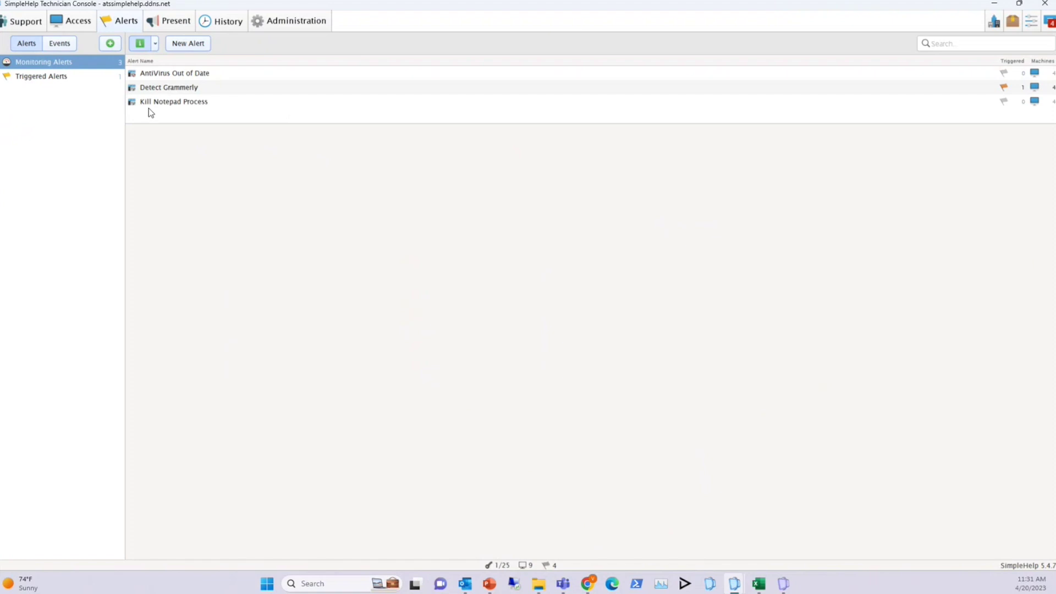
pyautogui.click(157, 90)
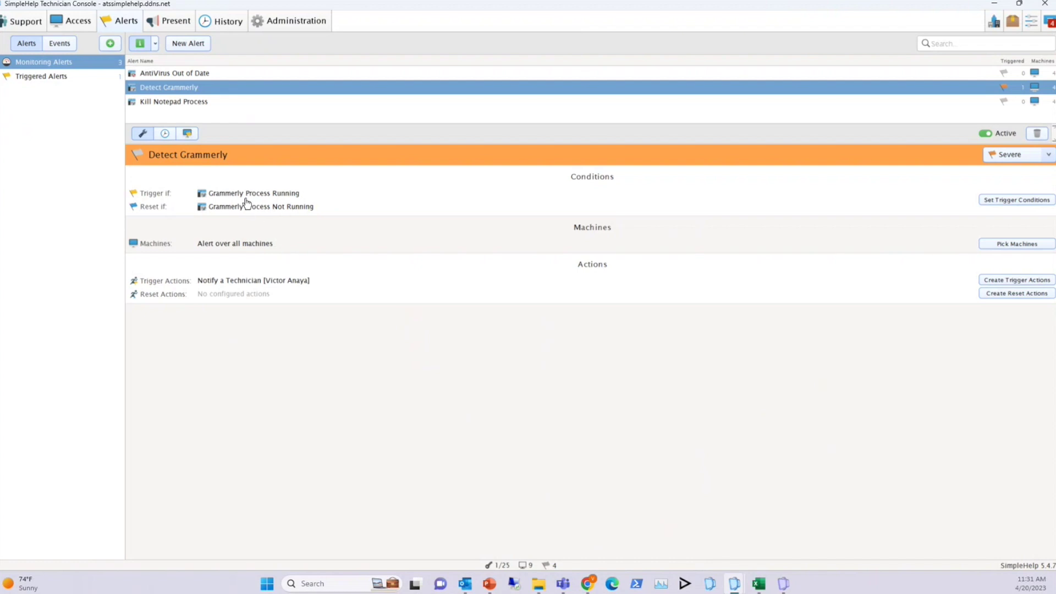
pyautogui.moveTo(594, 181)
pyautogui.moveTo(594, 234)
pyautogui.moveTo(596, 270)
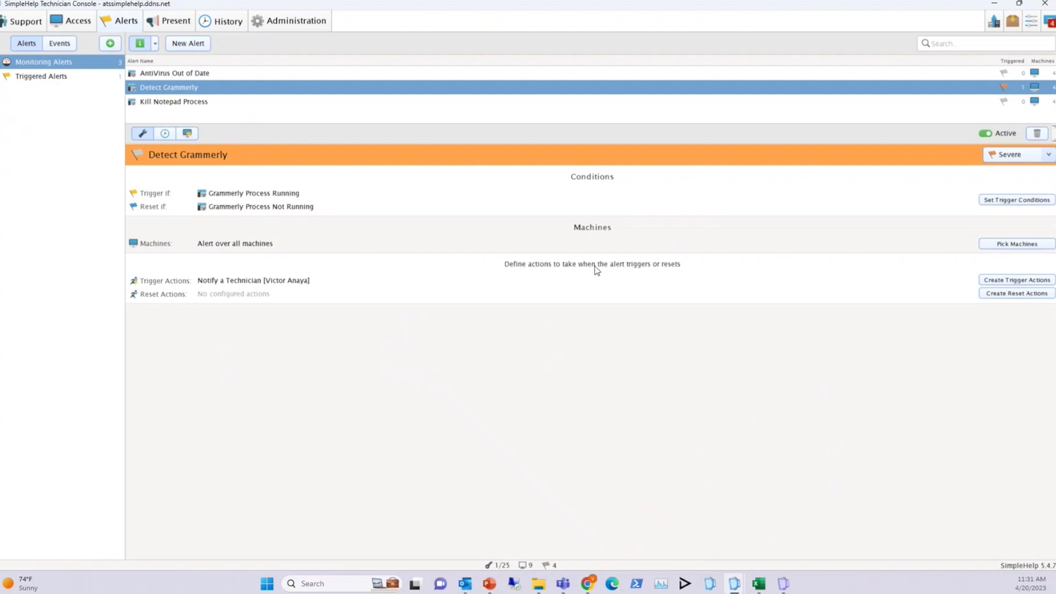
# Check the Grammerly Process Running and Not Running thresholds without changes, then continue to Machines
pyautogui.click(1010, 201)
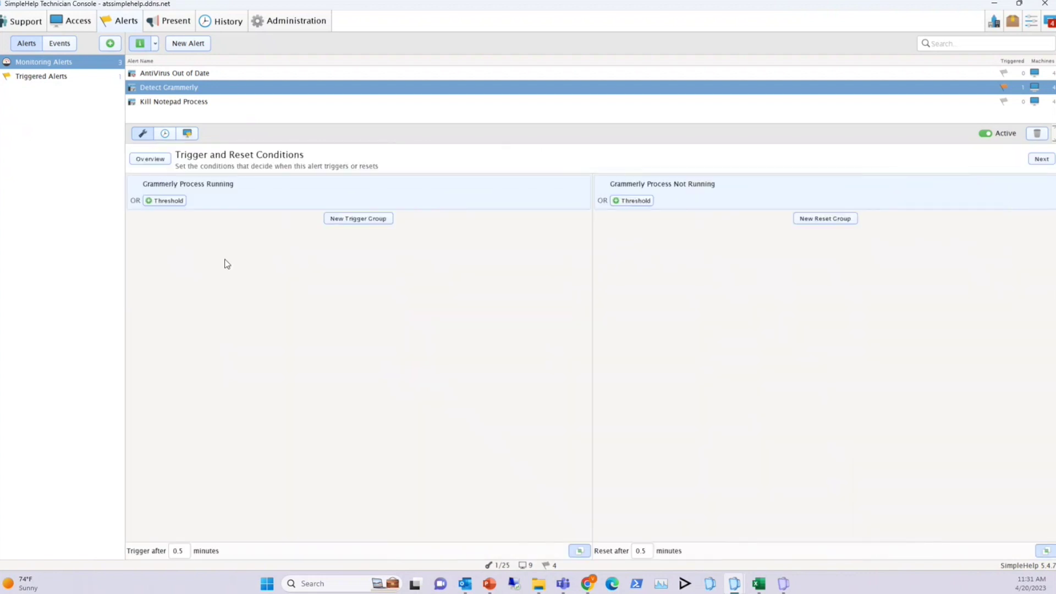
pyautogui.click(205, 190)
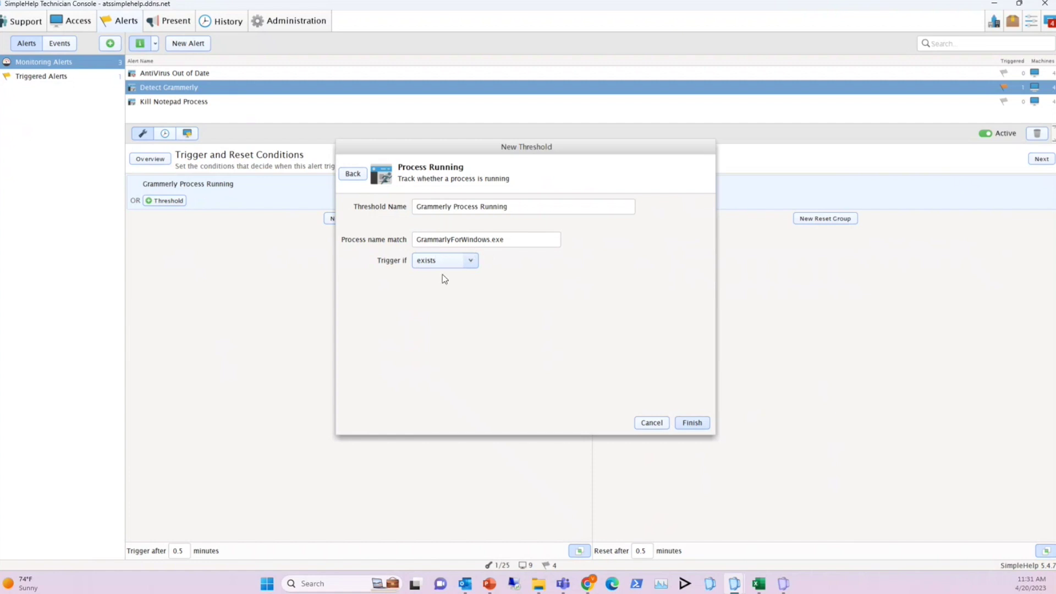
pyautogui.click(657, 426)
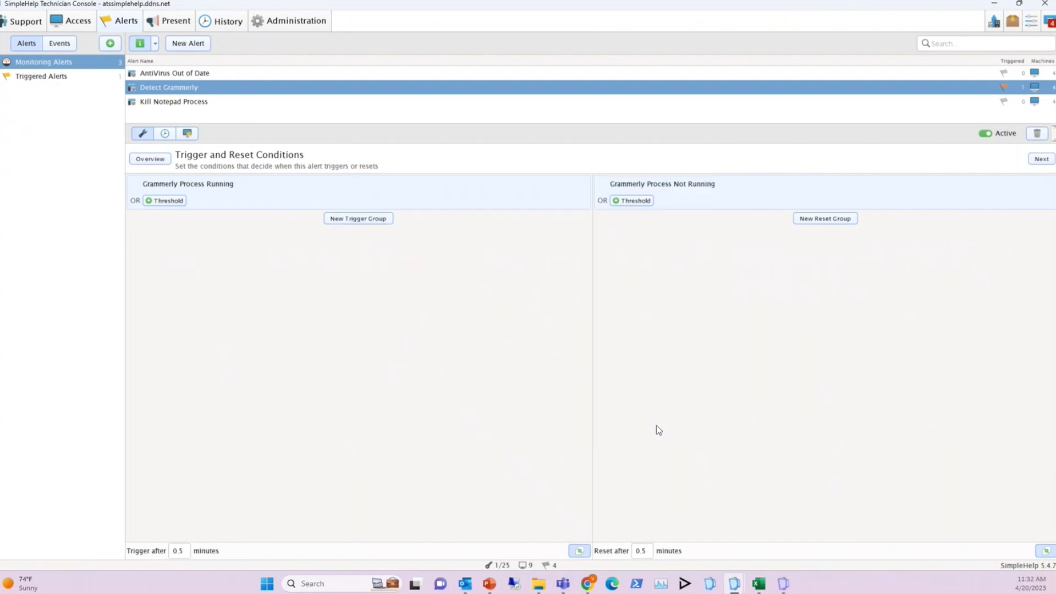
pyautogui.click(696, 191)
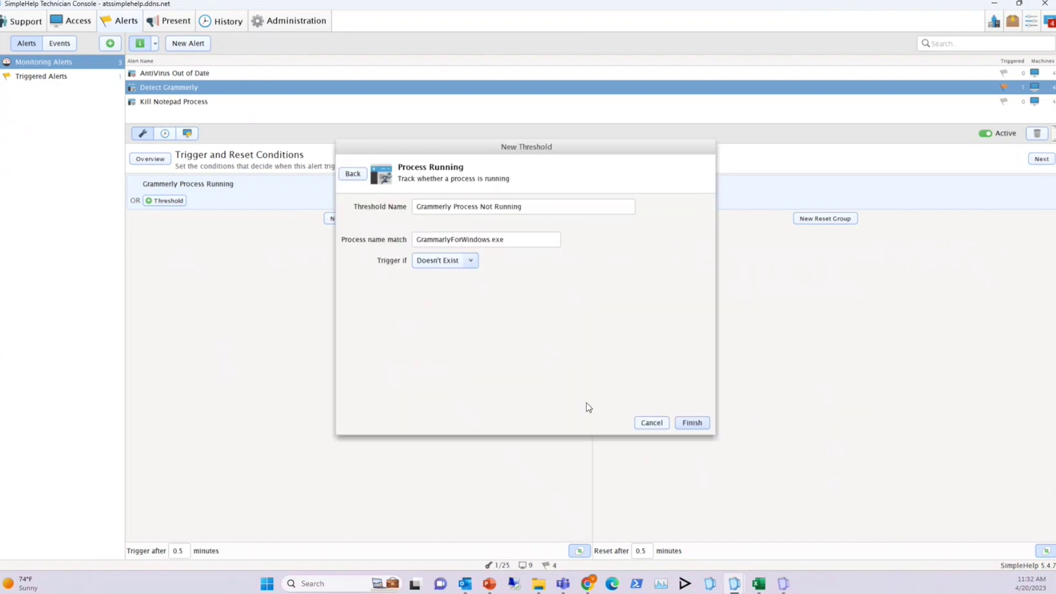
pyautogui.click(649, 422)
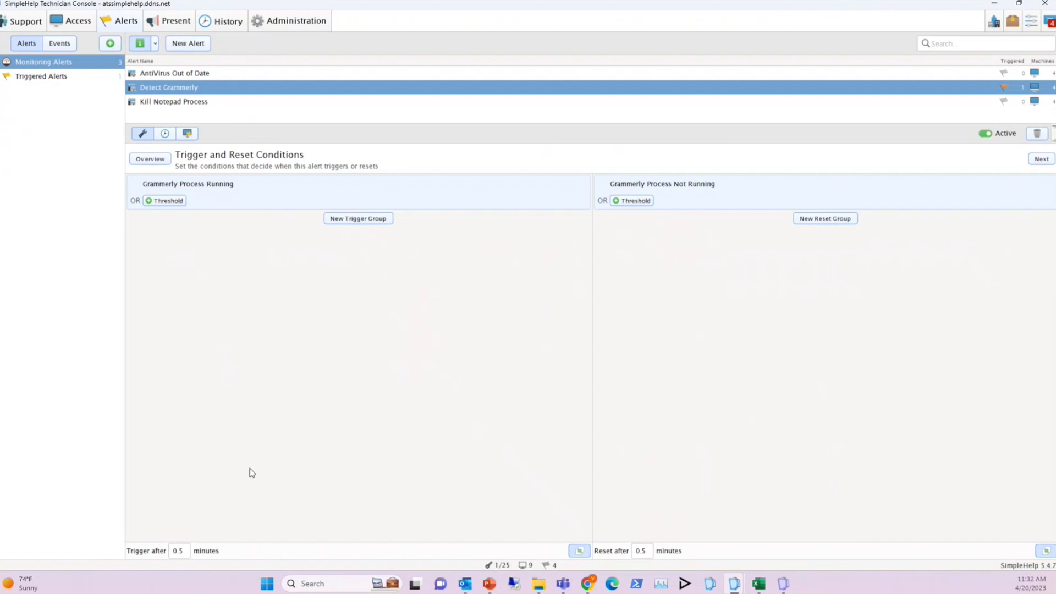
pyautogui.click(1040, 158)
# Keep the machine scope on All Machines and continue to Trigger Actions
pyautogui.click(255, 188)
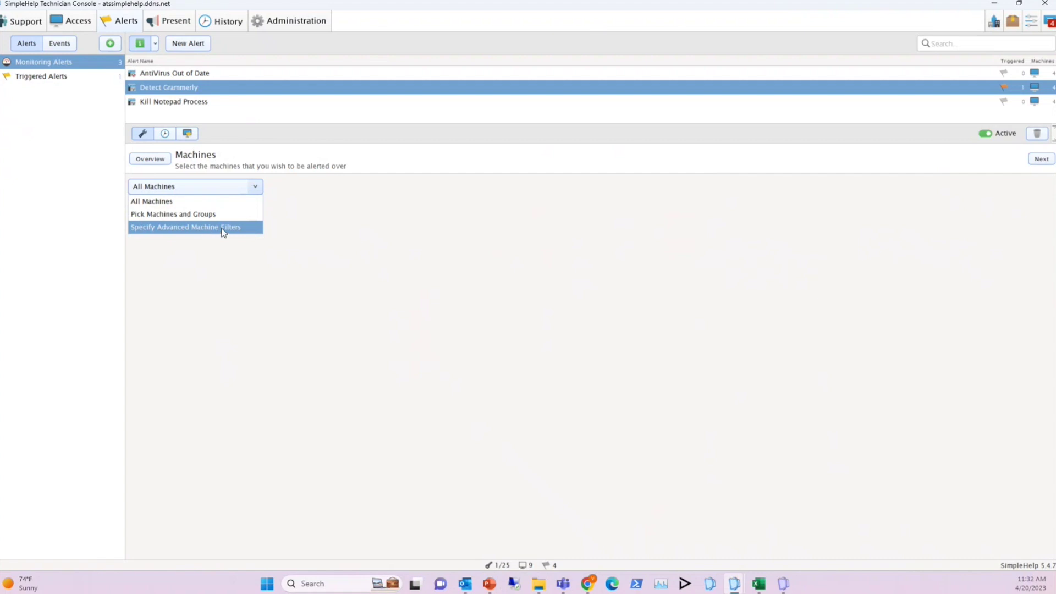
pyautogui.click(256, 188)
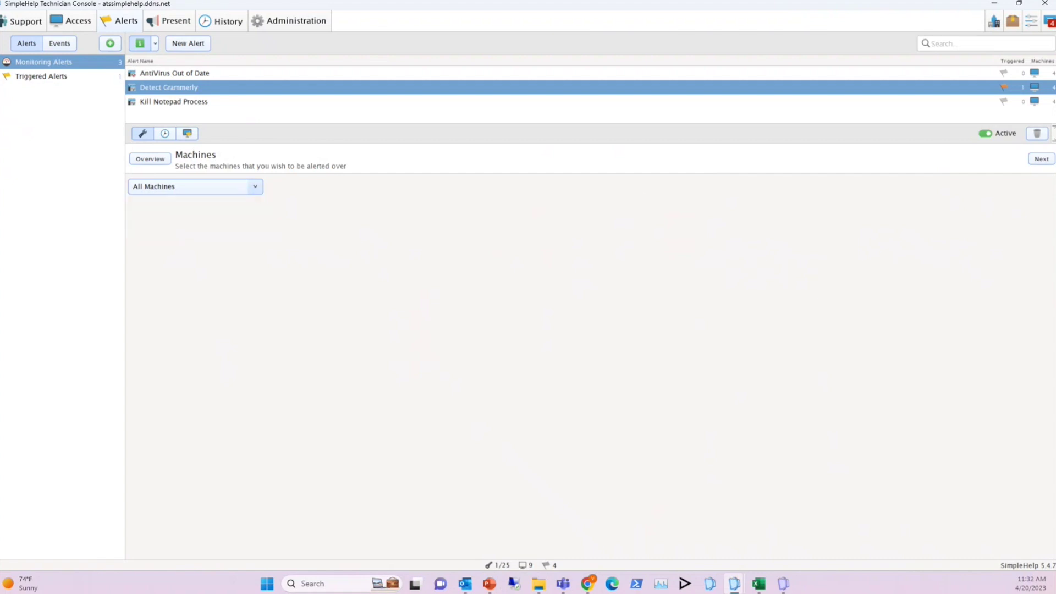
pyautogui.click(1042, 159)
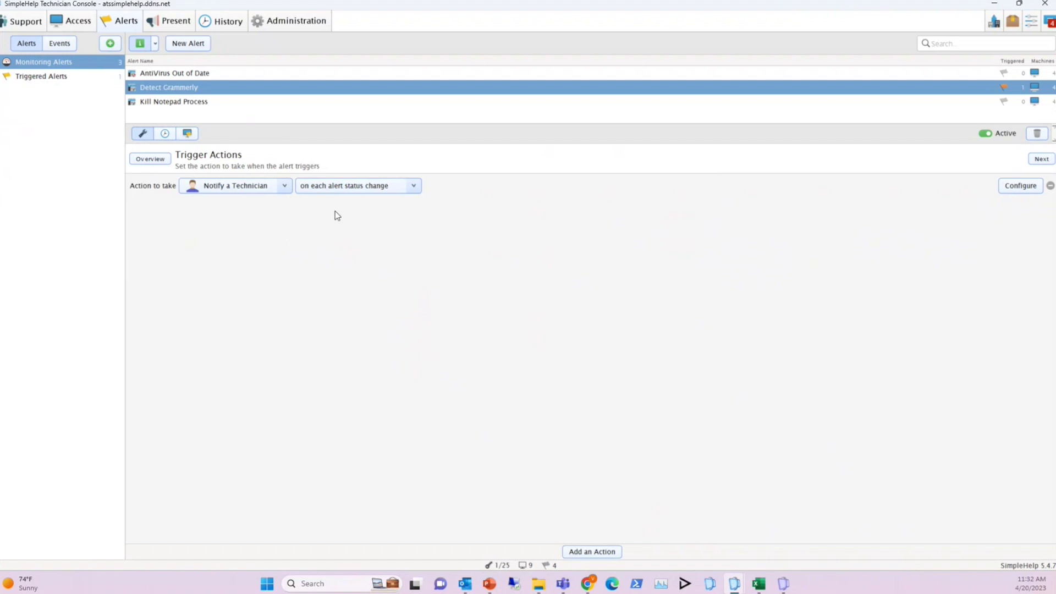
# Review the Notify a Technician settings and its technician recipients without changes
pyautogui.click(1012, 190)
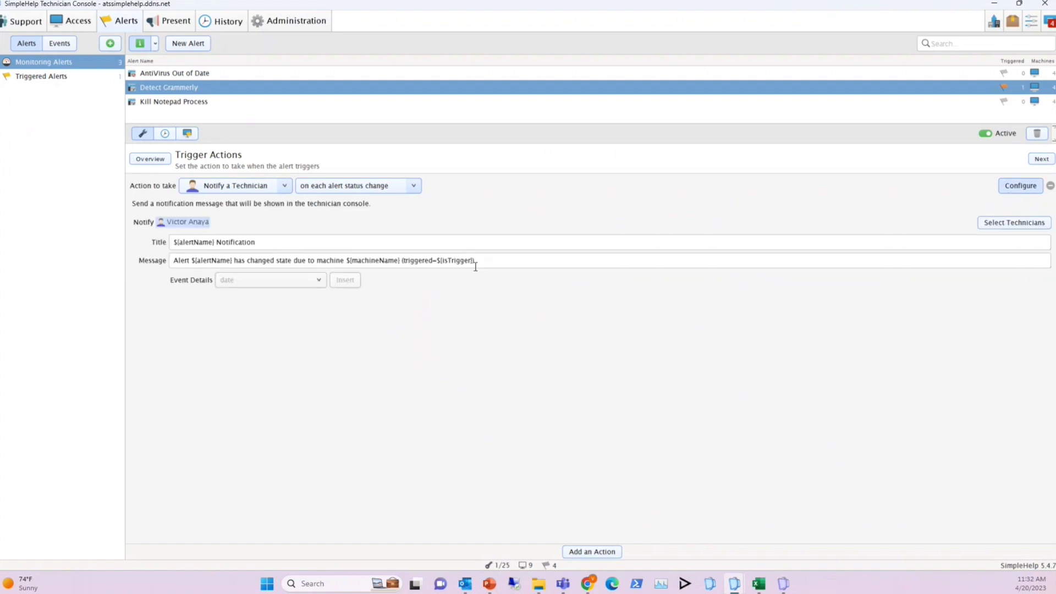
pyautogui.click(1016, 224)
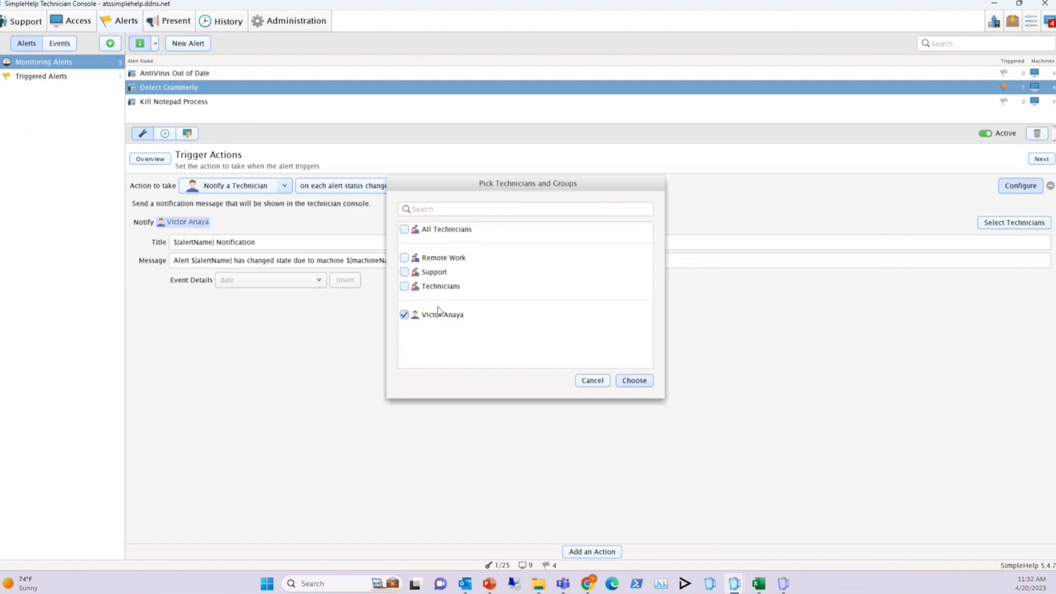
pyautogui.click(590, 381)
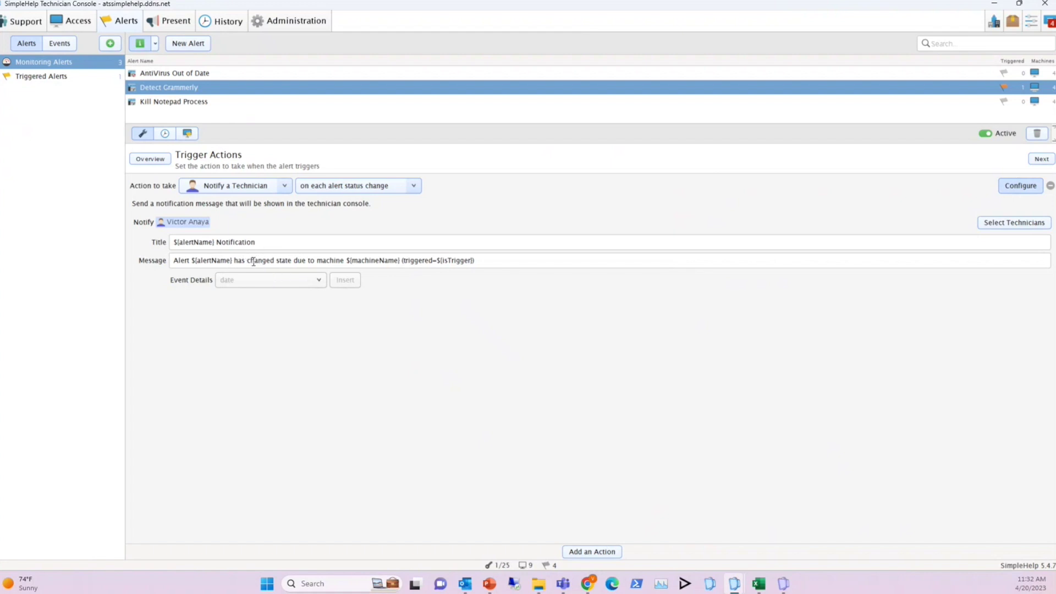
# Browse the event details available for the notification title, then add a second, empty action
pyautogui.click(264, 242)
pyautogui.click(316, 281)
pyautogui.scroll(-3, 274, 357)
pyautogui.scroll(3, 278, 355)
pyautogui.scroll(-1, 282, 349)
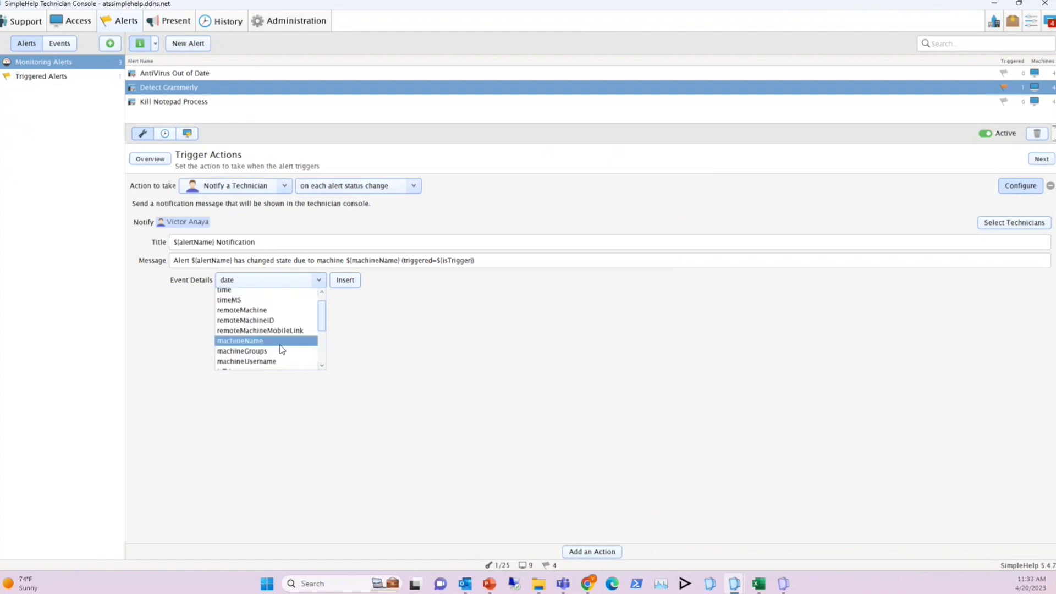
pyautogui.scroll(1, 281, 350)
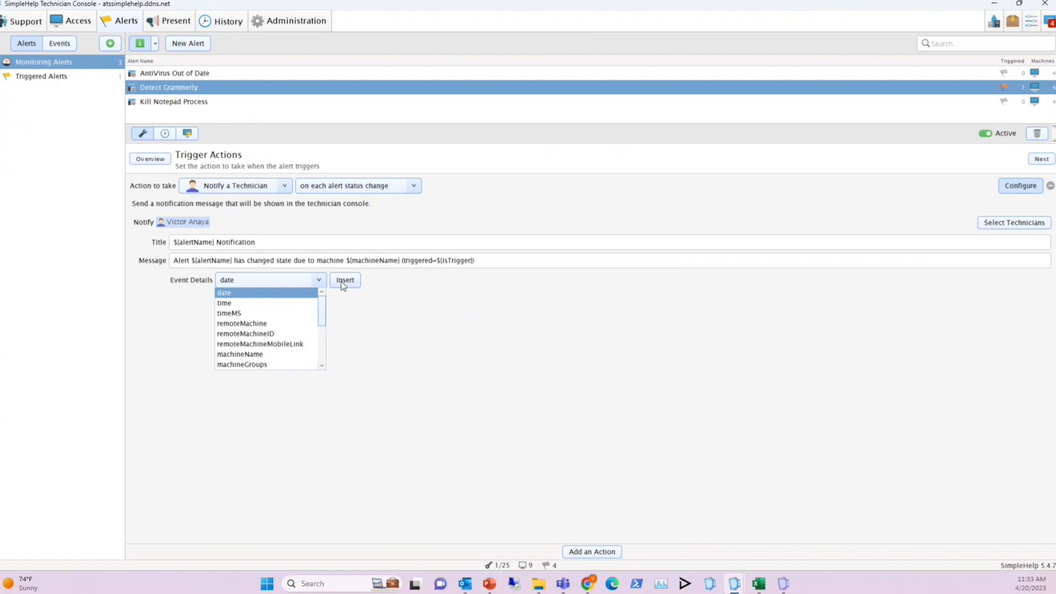
pyautogui.click(319, 279)
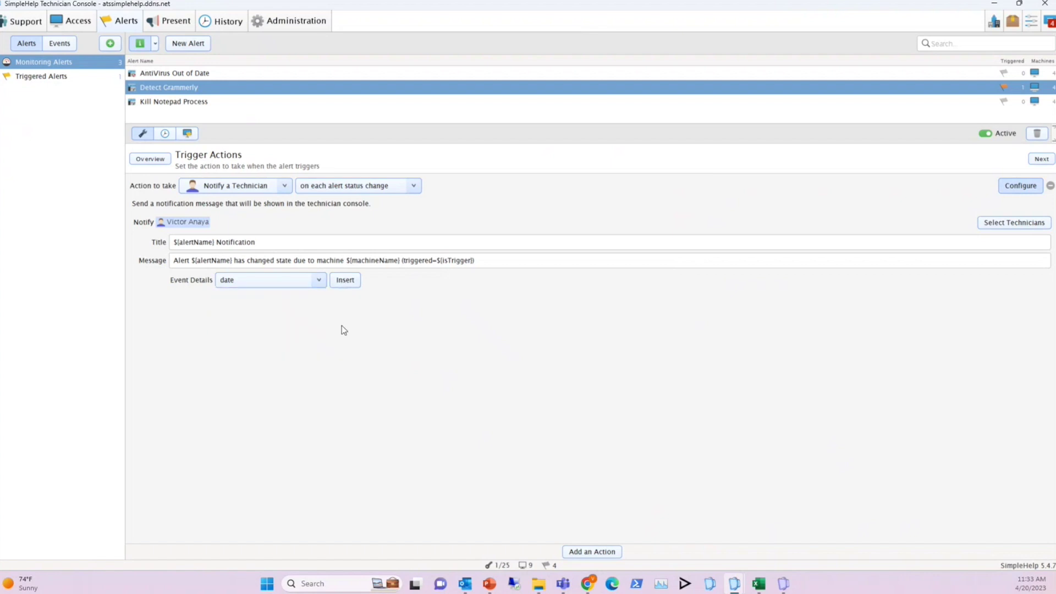
pyautogui.click(604, 552)
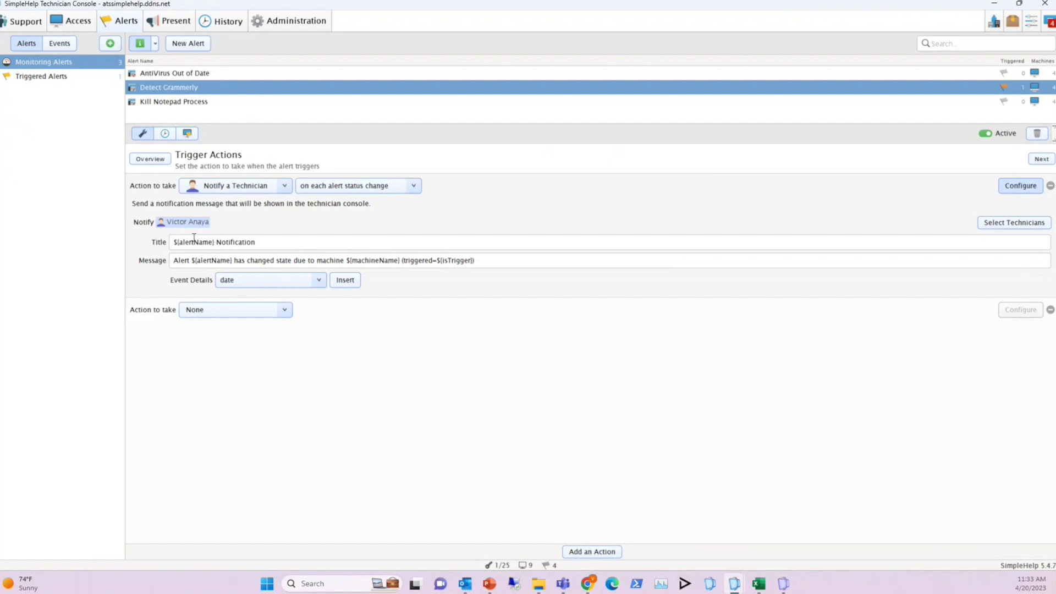
# Leave the new action at None, remove it, and return to Detect Grammerly's summary
pyautogui.click(285, 313)
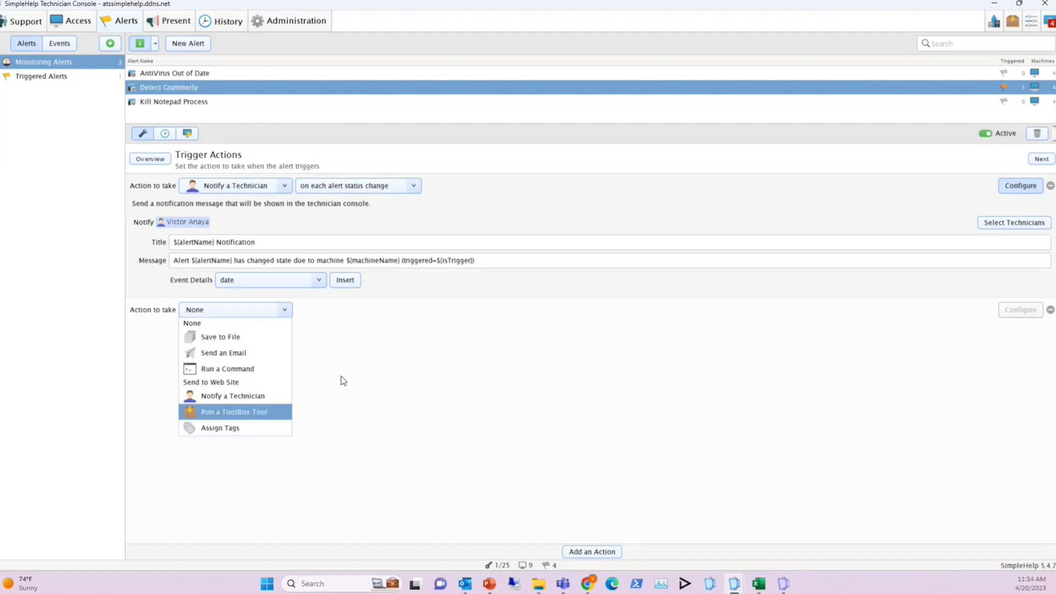
pyautogui.click(286, 311)
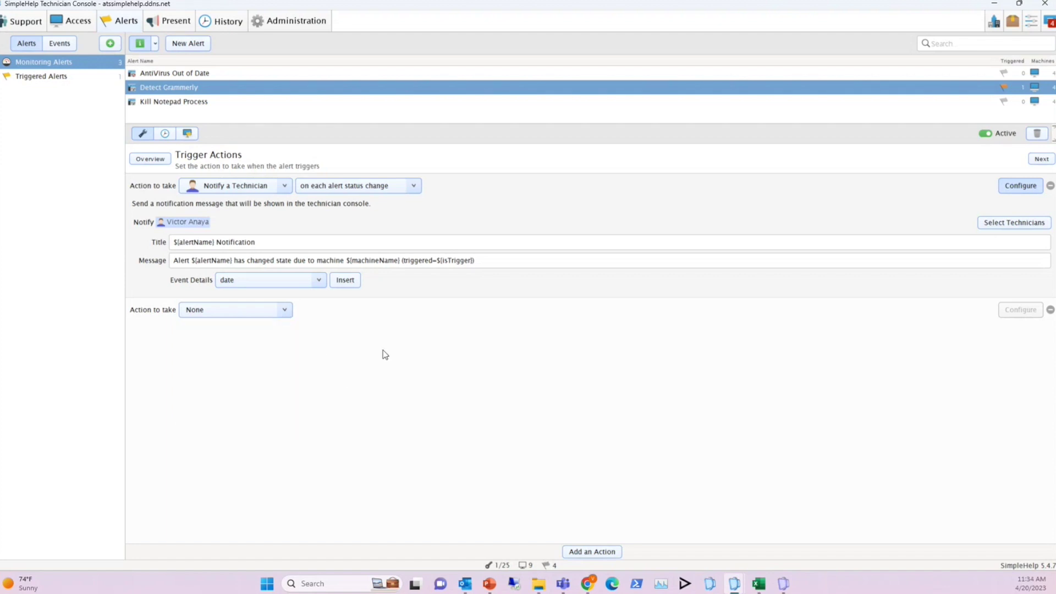
pyautogui.click(1050, 311)
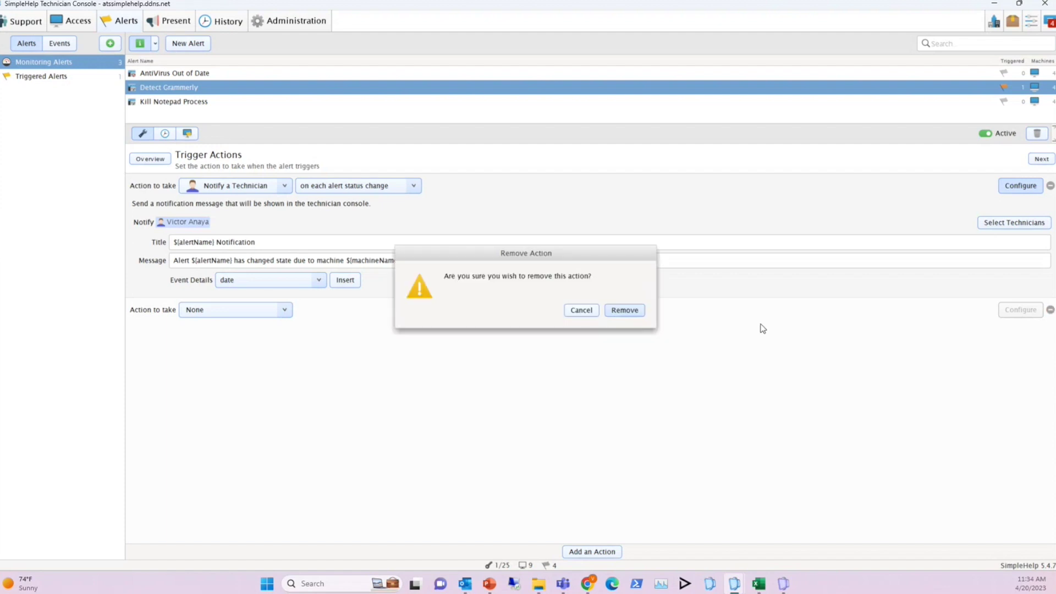
pyautogui.click(623, 309)
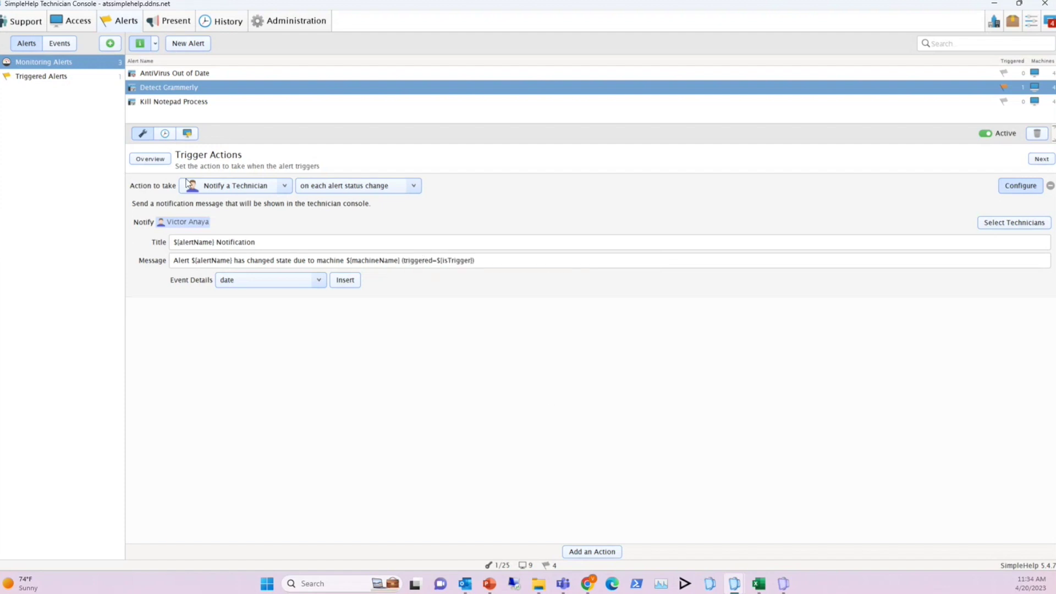
pyautogui.click(155, 160)
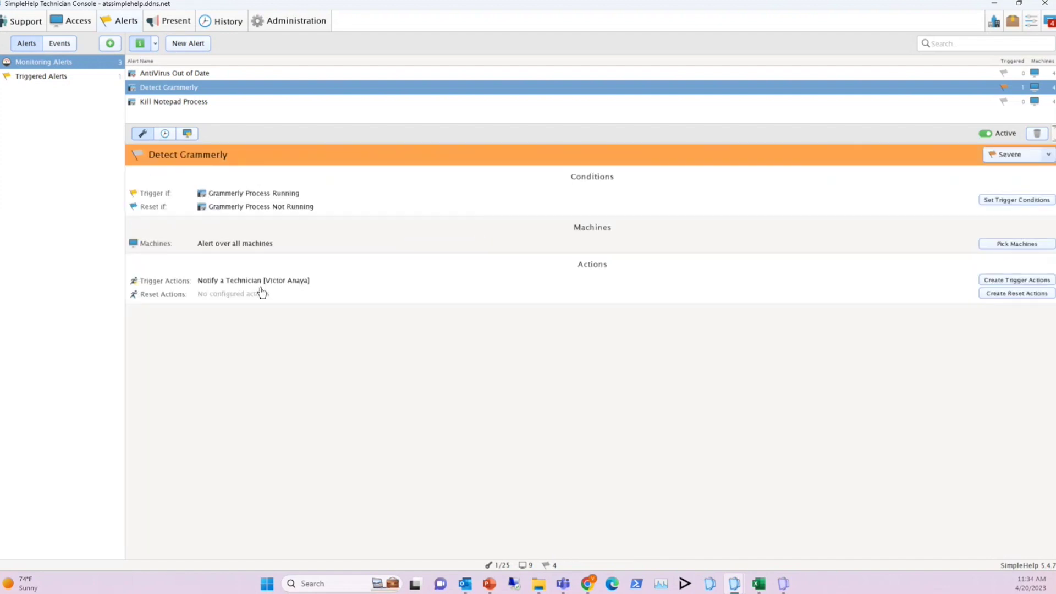
# Select Kill Notepad Process and open its Notepad Process Running condition
pyautogui.click(193, 105)
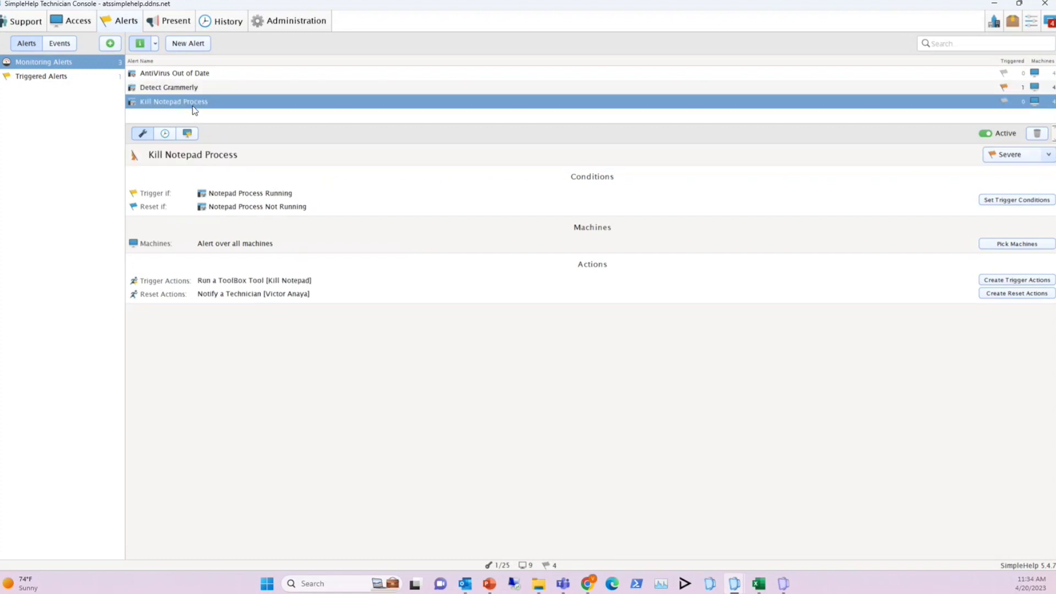
pyautogui.click(262, 198)
pyautogui.click(165, 202)
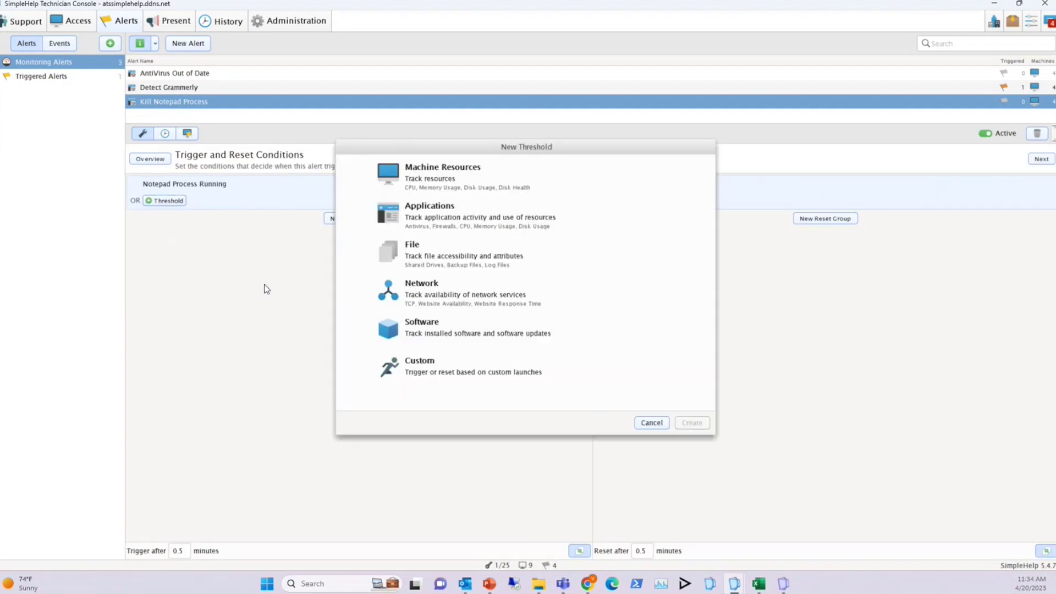
pyautogui.click(434, 172)
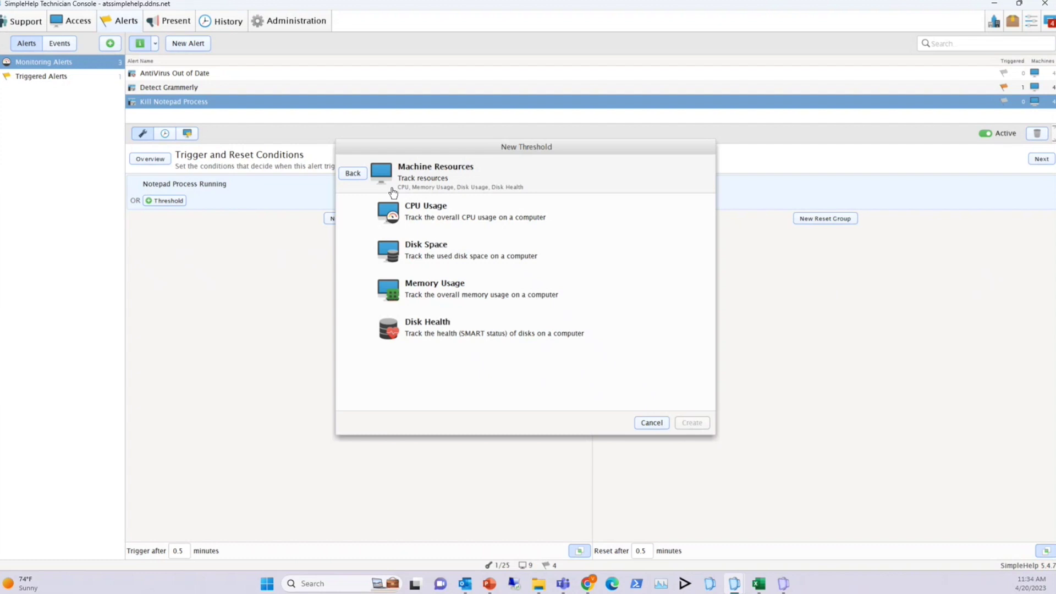
pyautogui.click(352, 173)
pyautogui.click(446, 220)
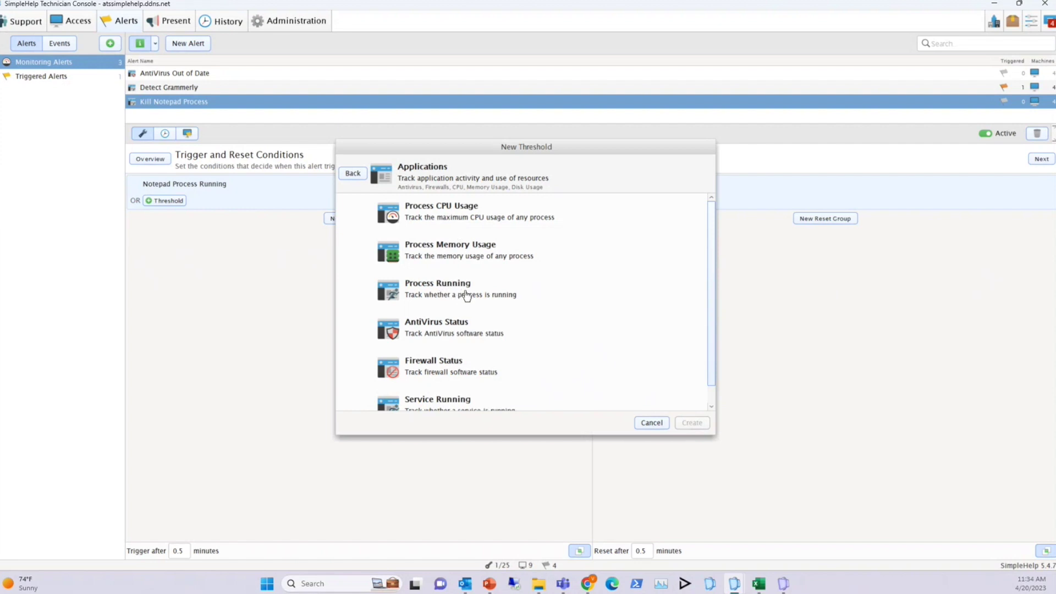
pyautogui.scroll(-1, 443, 361)
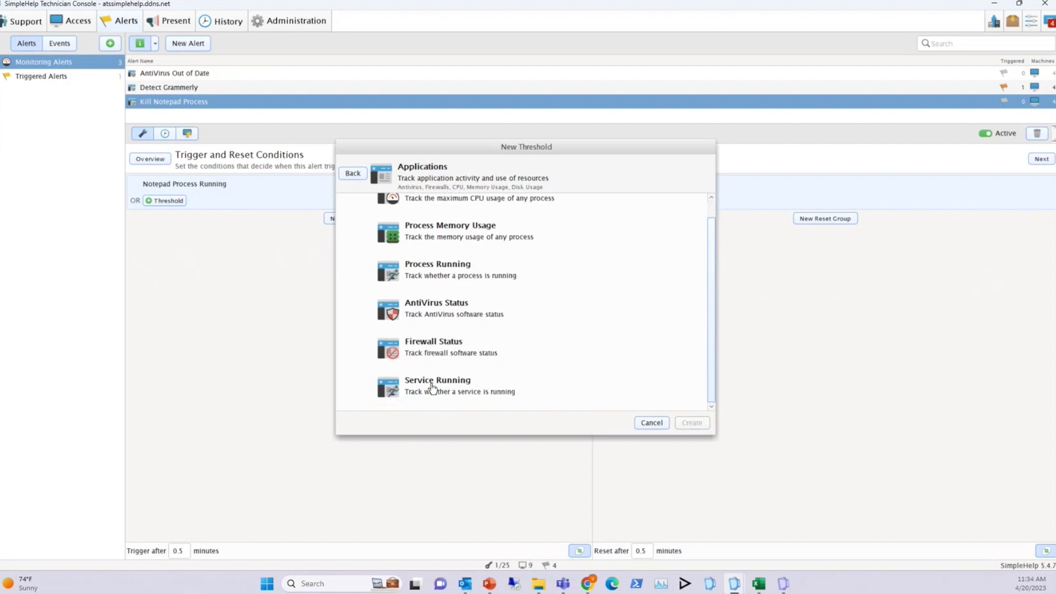
pyautogui.click(355, 174)
pyautogui.click(428, 254)
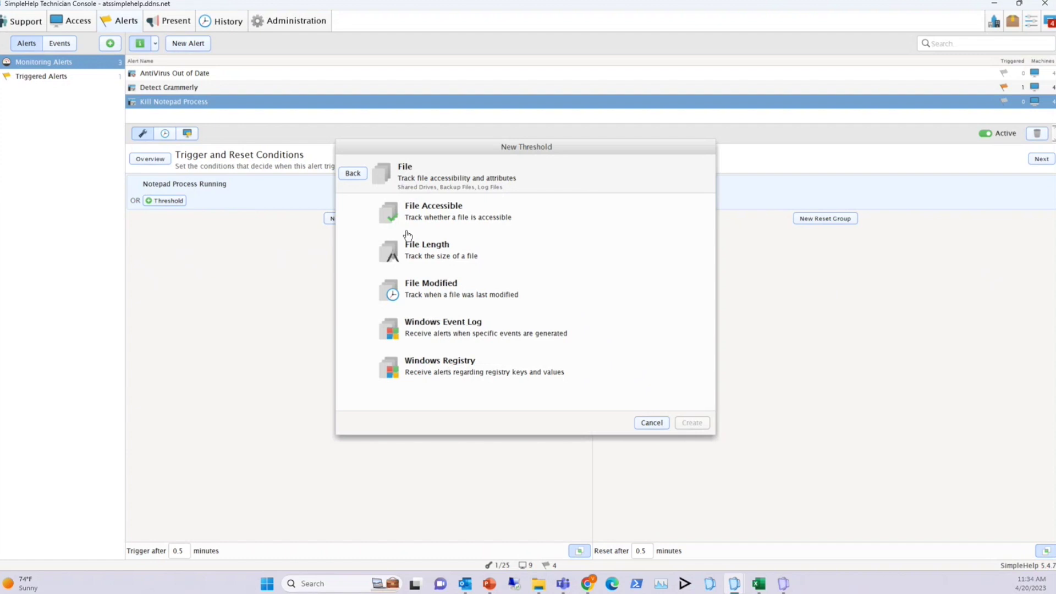
pyautogui.click(353, 175)
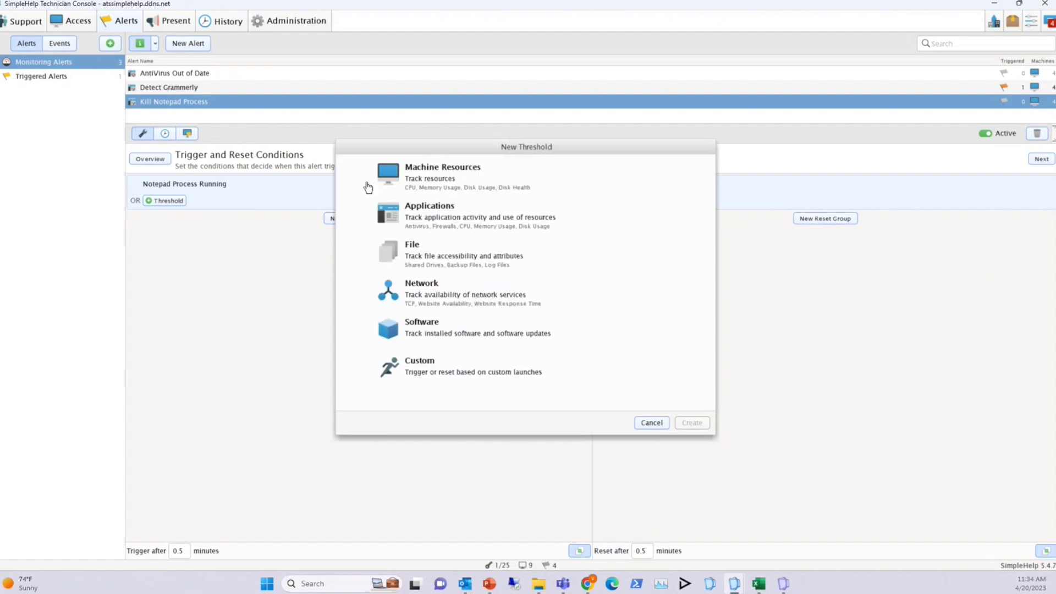
pyautogui.click(433, 299)
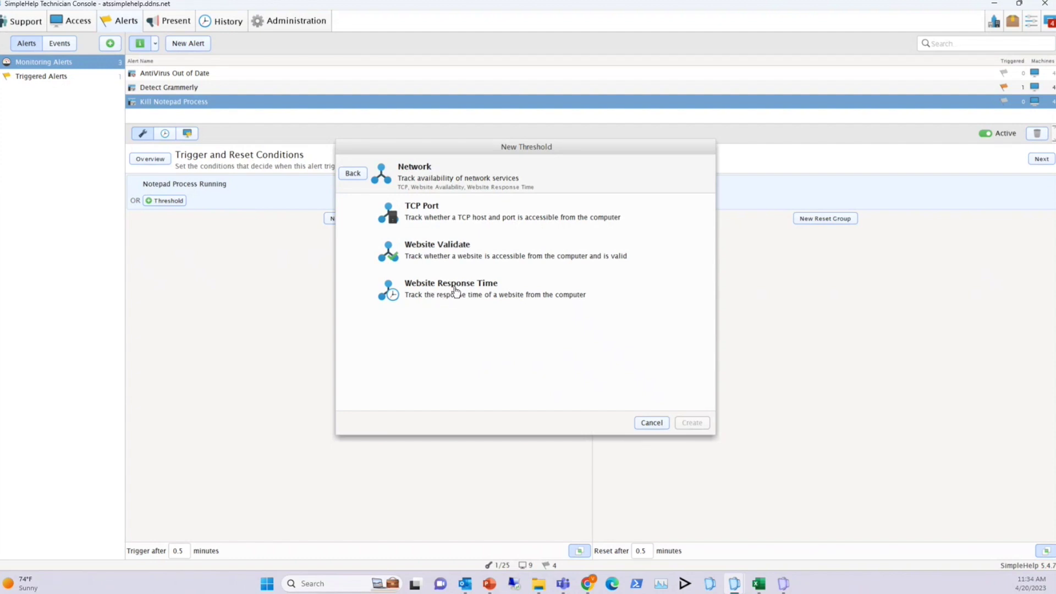
pyautogui.click(353, 175)
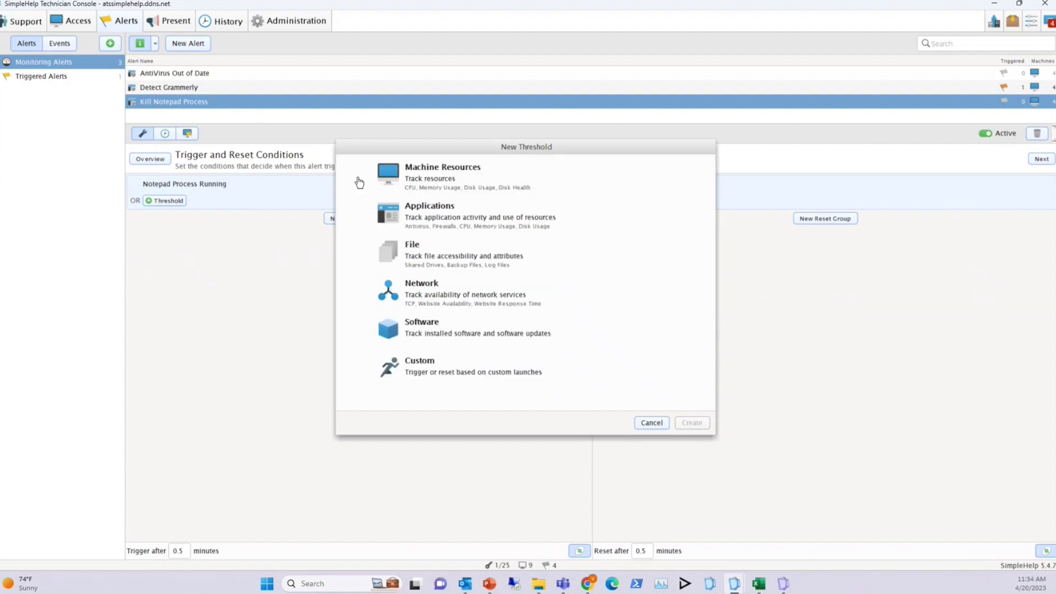
pyautogui.click(421, 326)
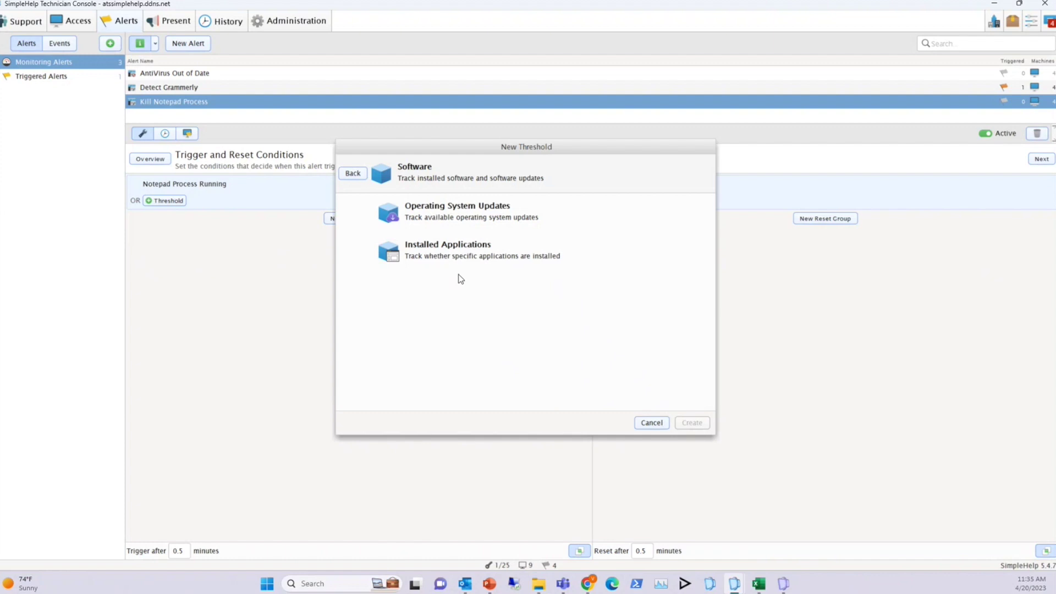
pyautogui.click(352, 174)
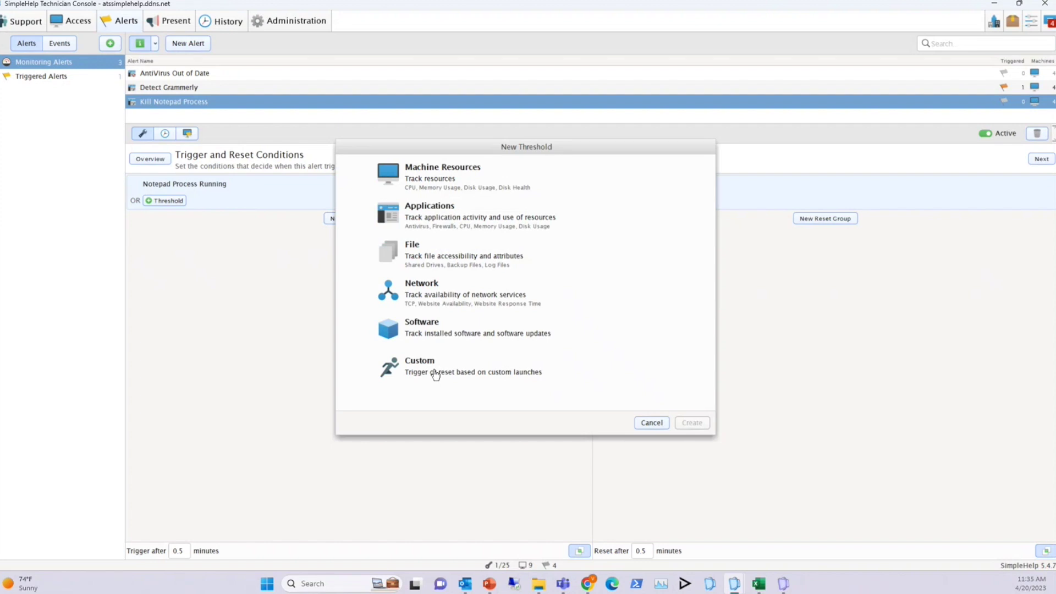
pyautogui.click(656, 426)
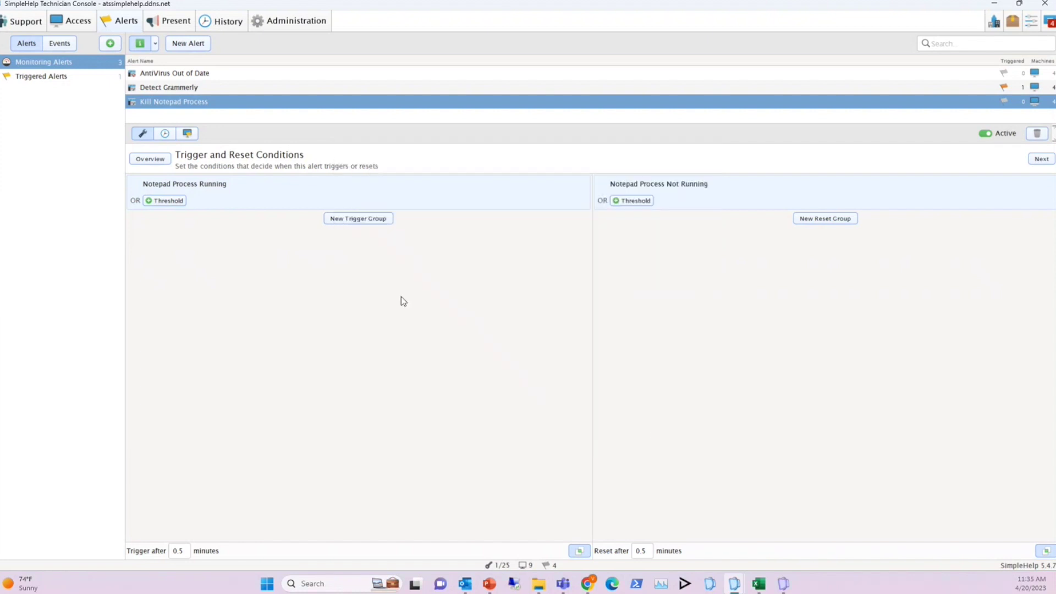
# Step through Kill Notepad Process's machines and Kill Notepad tool action, then return to its overview
pyautogui.moveTo(216, 195)
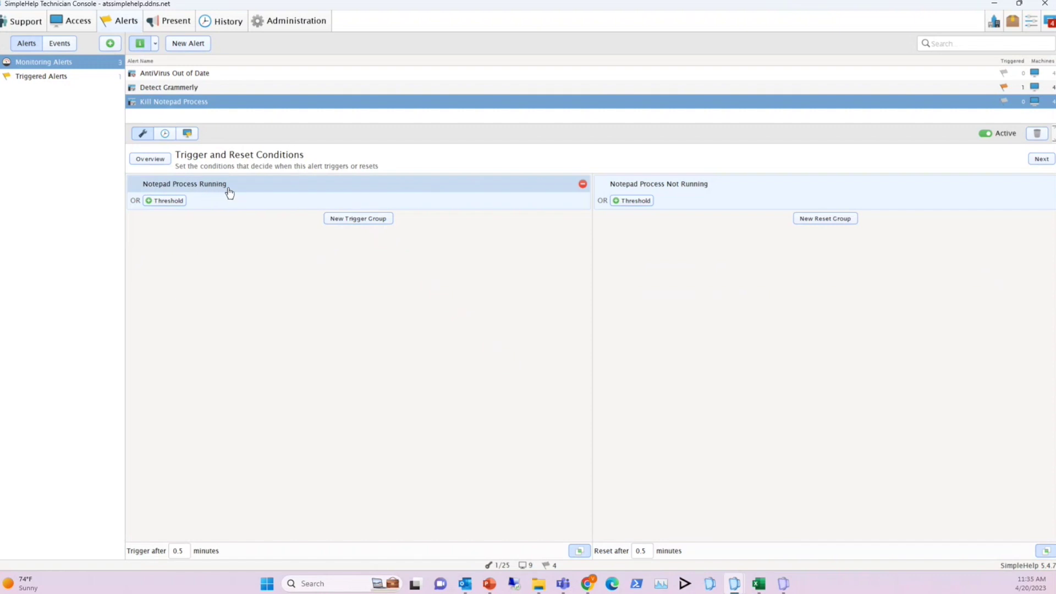
pyautogui.click(1041, 158)
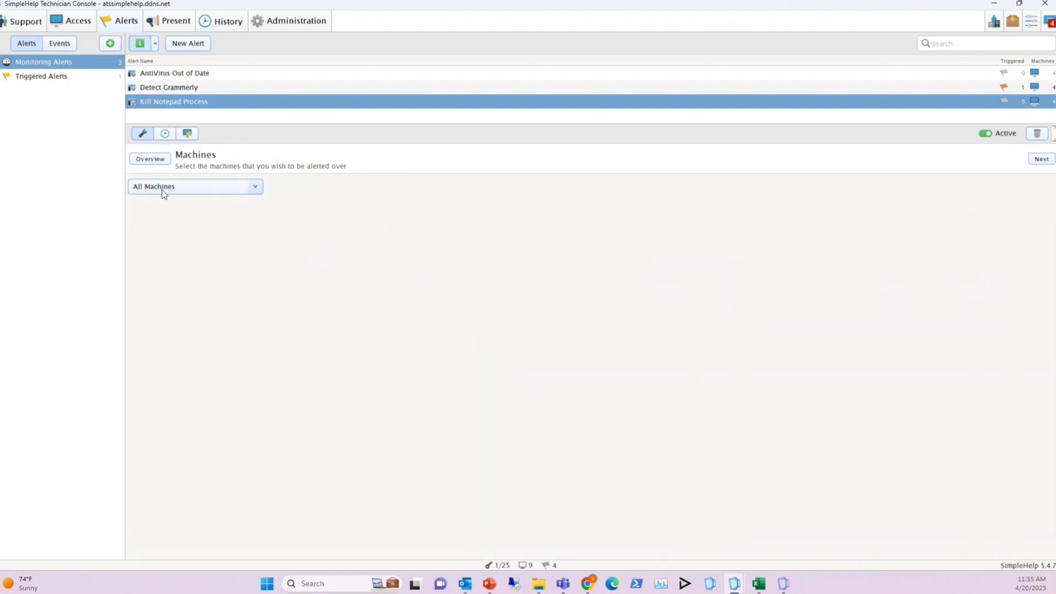
pyautogui.click(1041, 159)
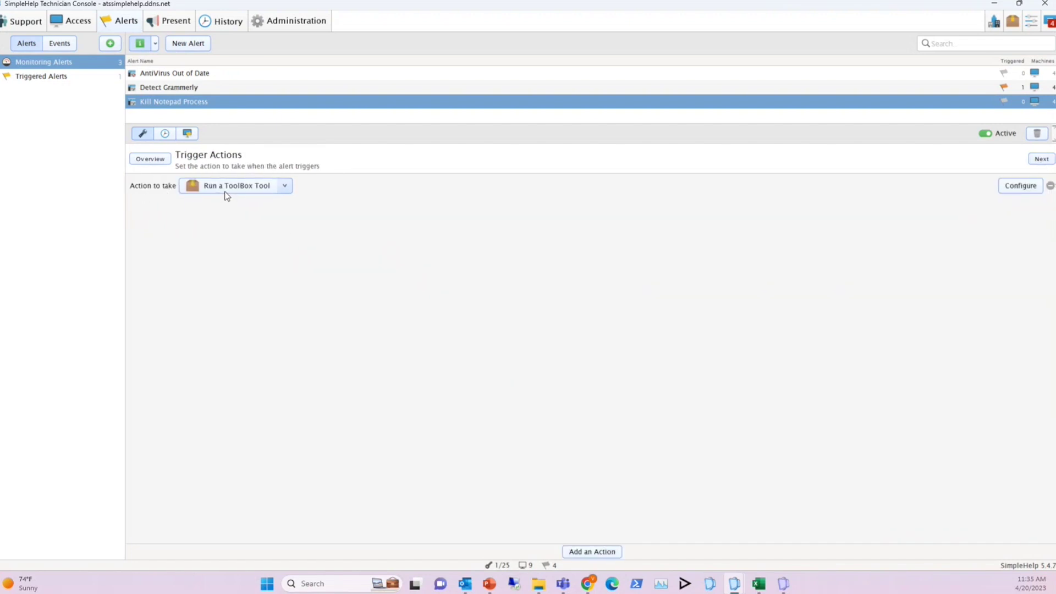
pyautogui.click(1016, 187)
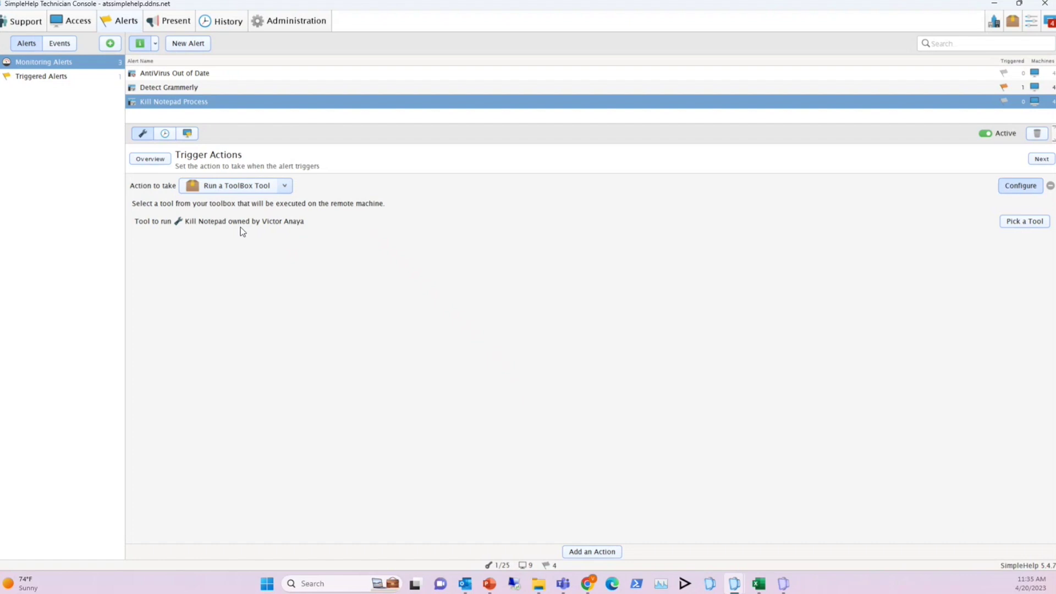
pyautogui.click(150, 159)
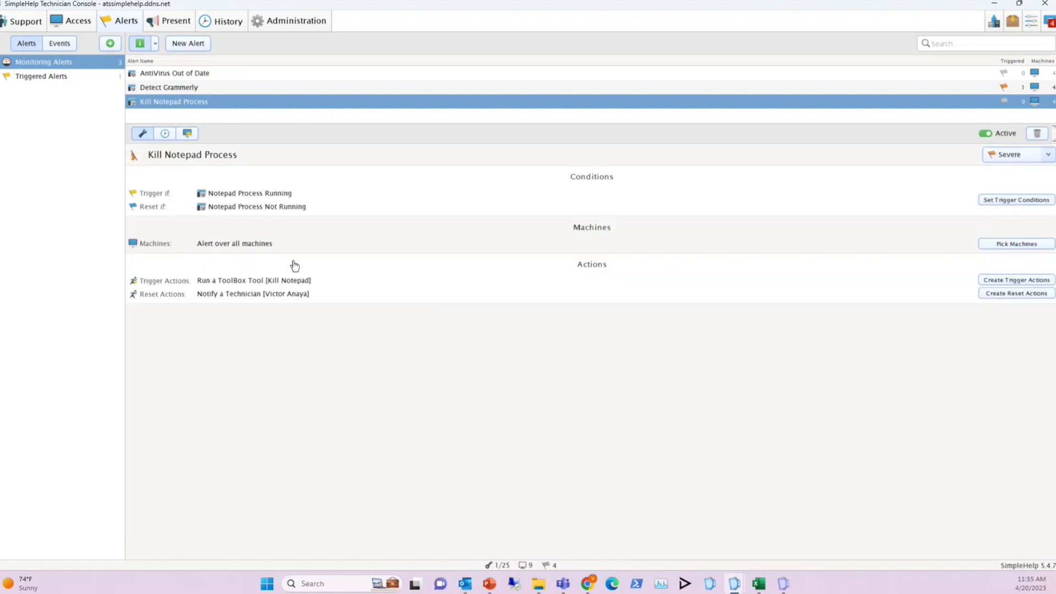
# Launch a blank Notepad from Windows search and move it below the Kill Notepad Process alert
pyautogui.click(346, 584)
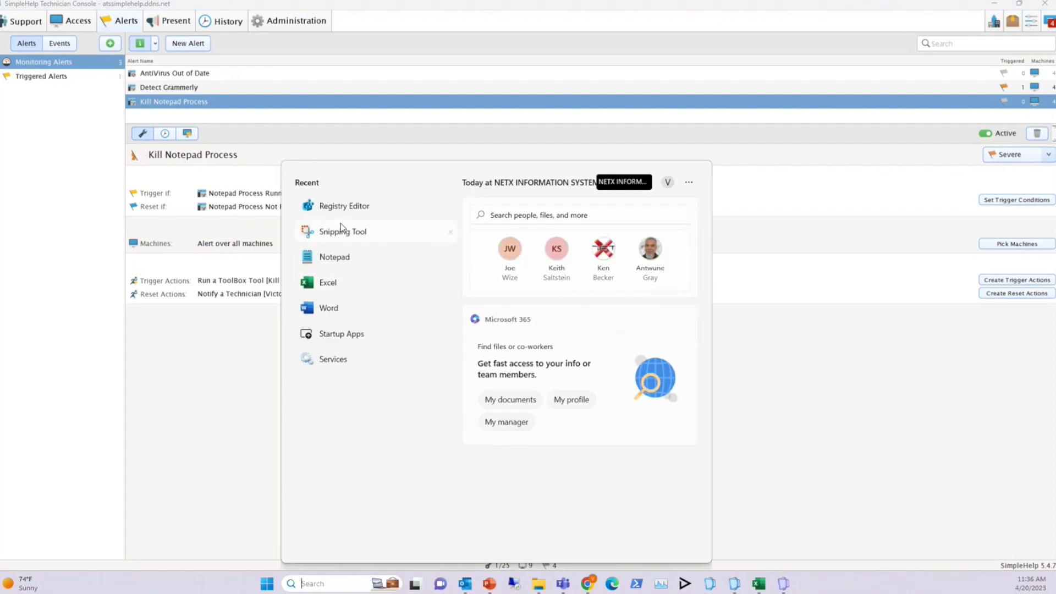
pyautogui.click(338, 258)
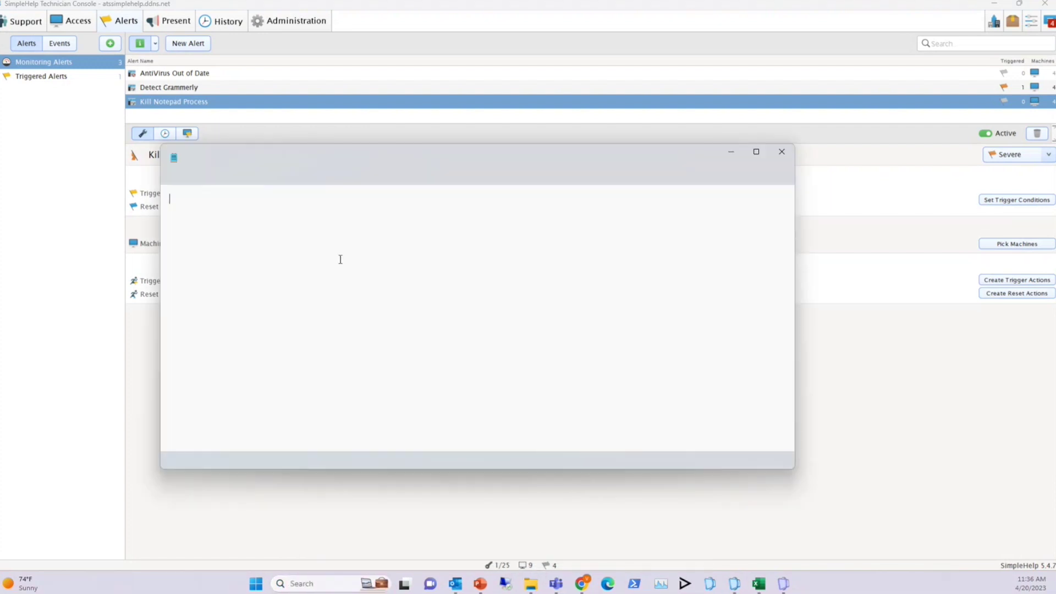
pyautogui.moveTo(483, 157); pyautogui.dragTo(540, 327)
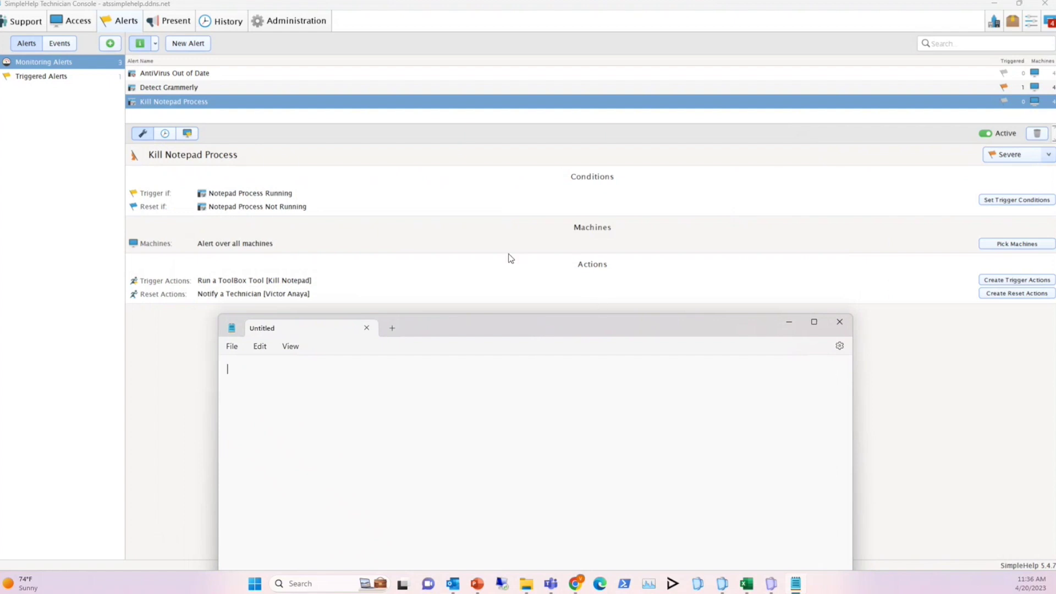
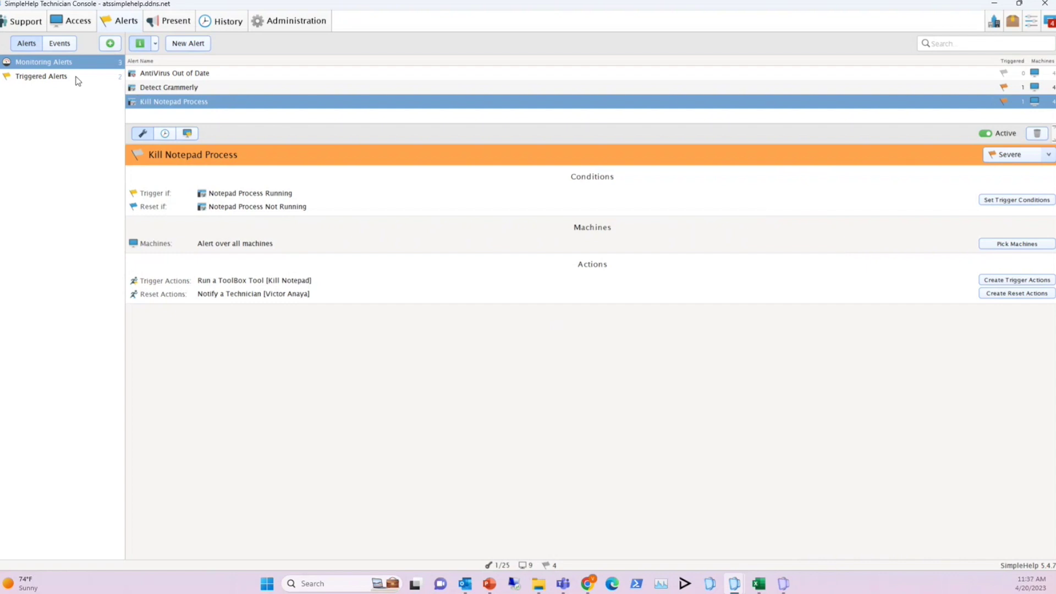
# Show the server event alerts and open Login Failure's event checklist, with Technician Failed Login checked
pyautogui.click(67, 46)
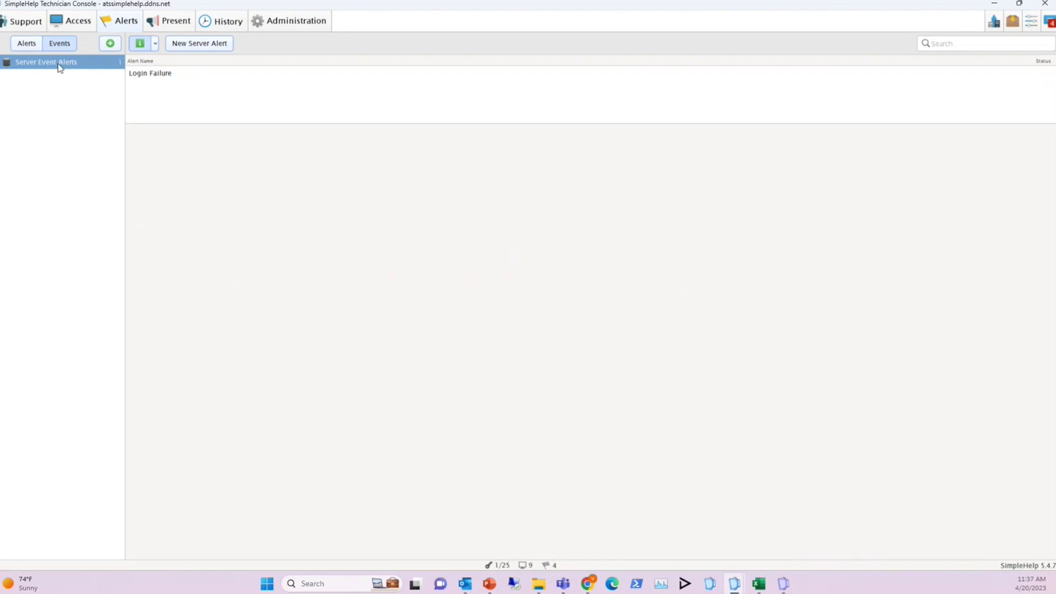
pyautogui.click(154, 78)
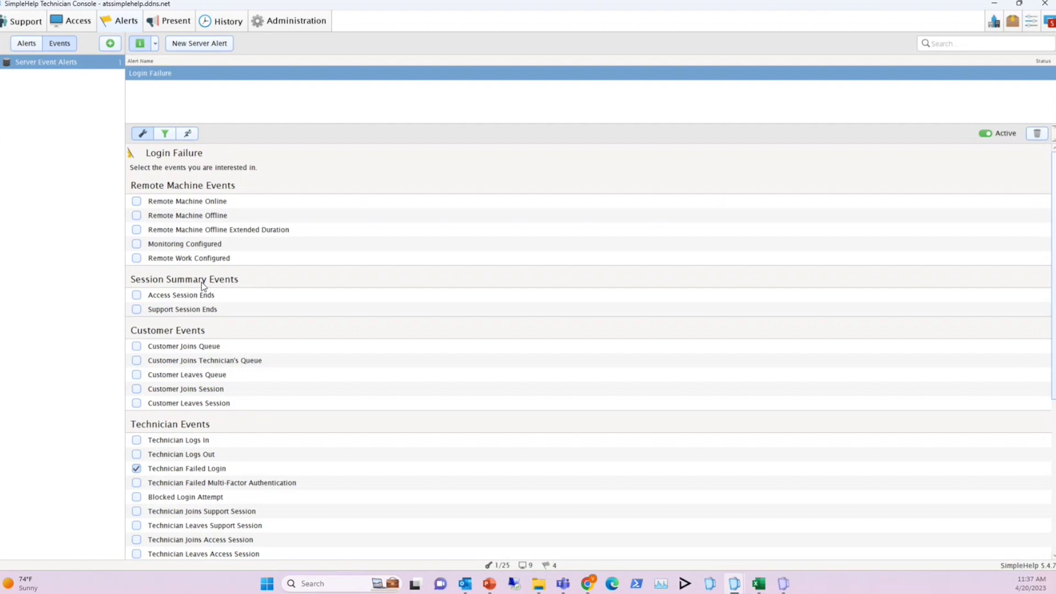
# Scroll through the Login Failure alert's remaining events, then view its filter conditions, set to include all events
pyautogui.scroll(-1, 216, 315)
pyautogui.scroll(-5, 216, 316)
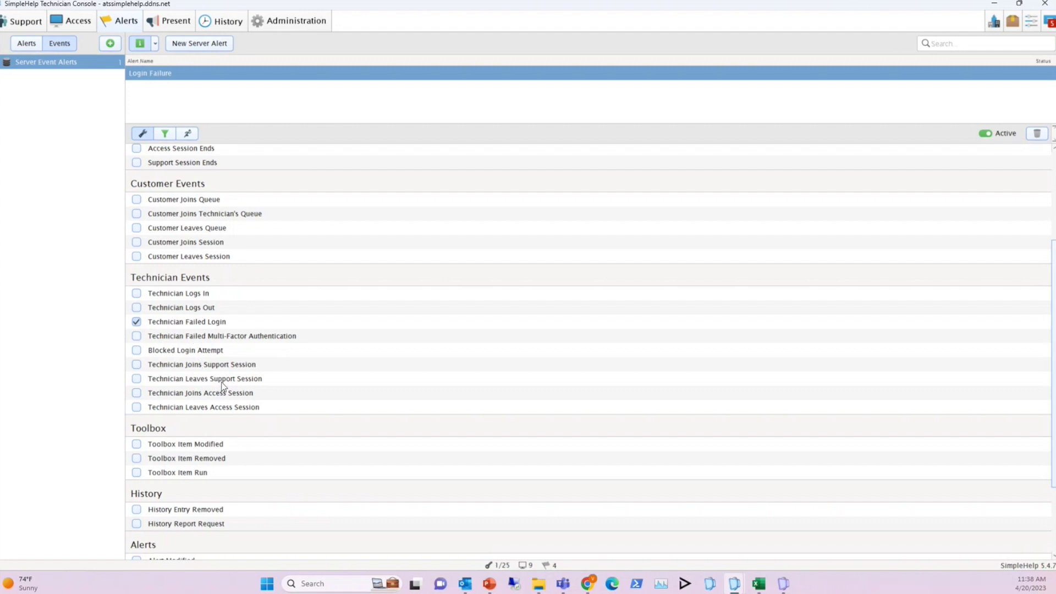
pyautogui.scroll(-1, 222, 387)
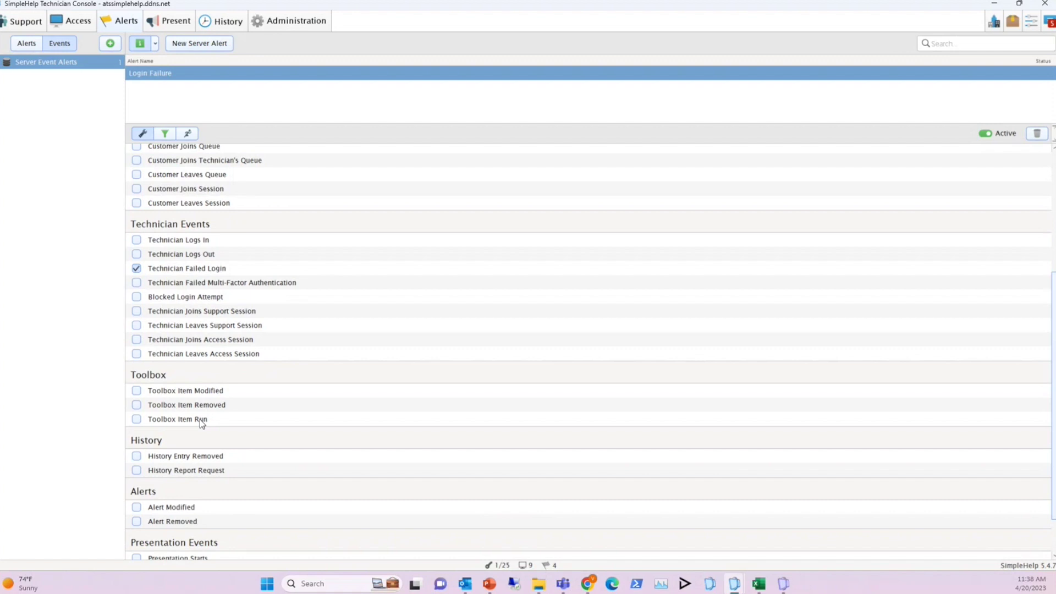
pyautogui.scroll(-1, 212, 416)
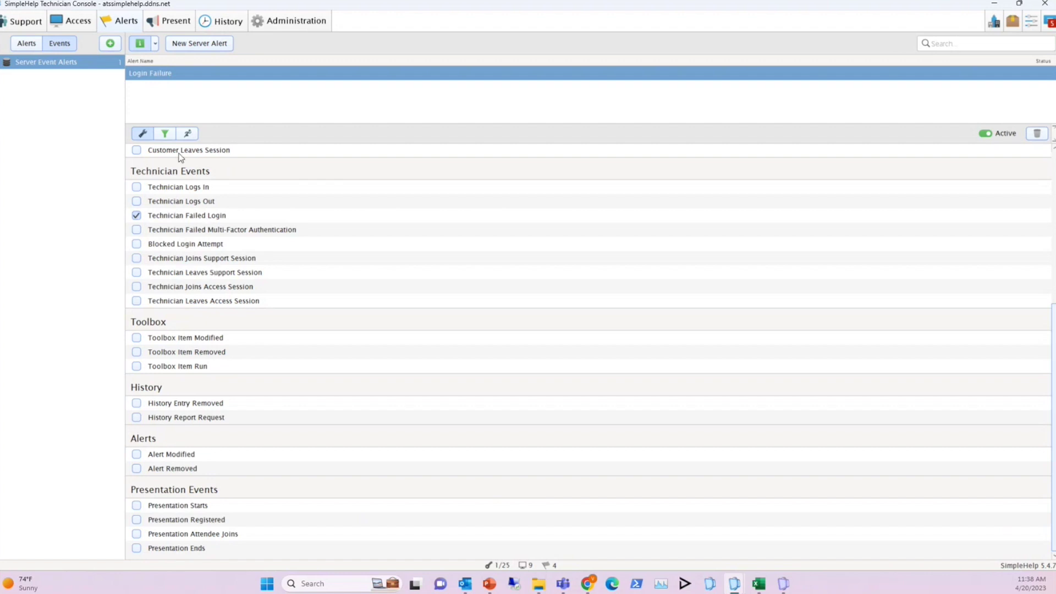
pyautogui.click(165, 133)
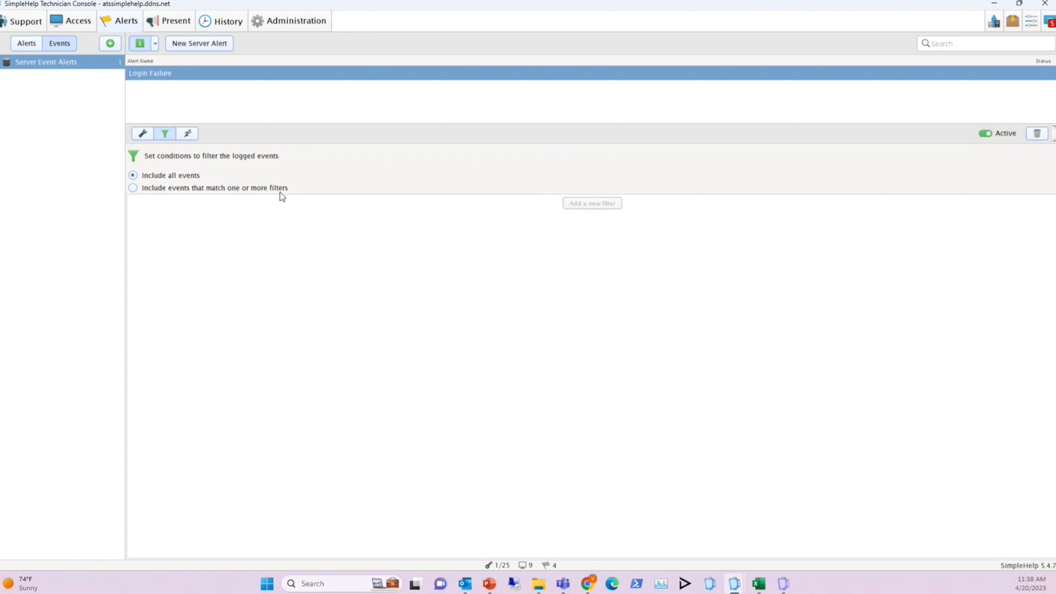
# Inspect the Send an Email action's 'FAILED Technician login' subject and its Event Details insert options
pyautogui.click(192, 135)
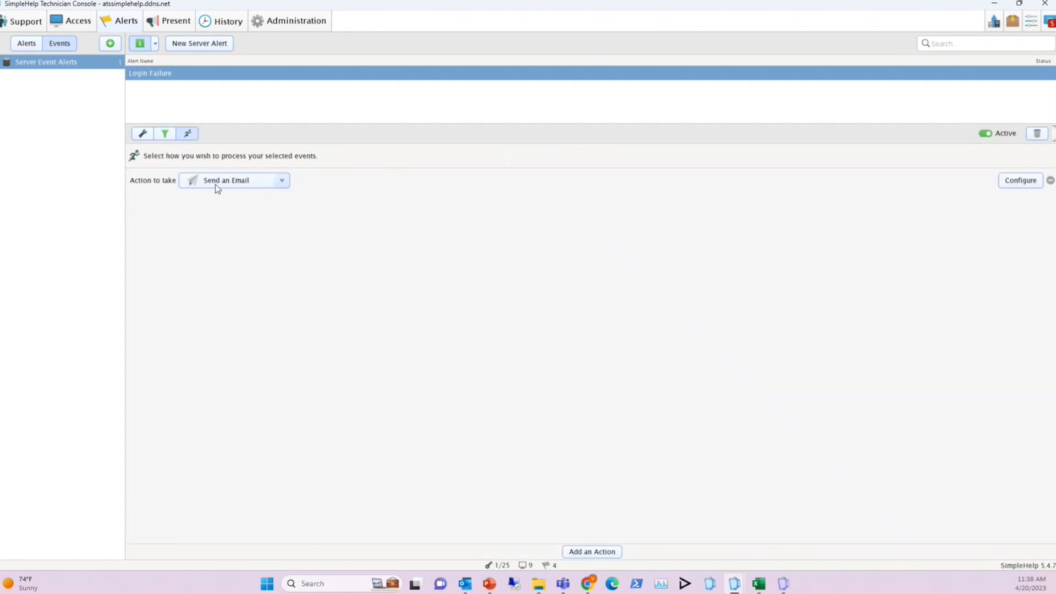
pyautogui.click(1017, 182)
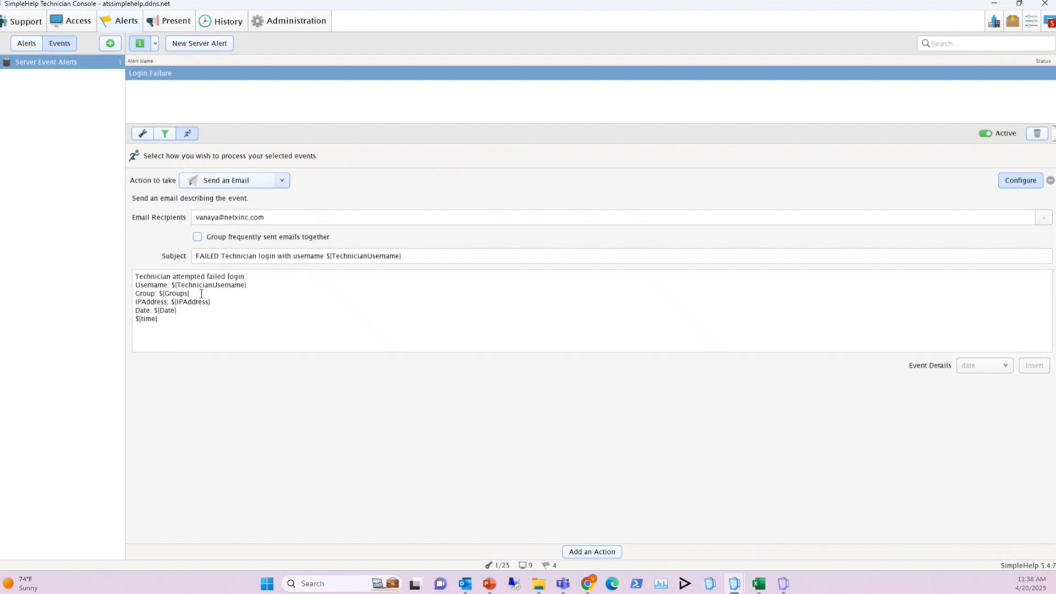
pyautogui.click(233, 309)
pyautogui.click(1005, 366)
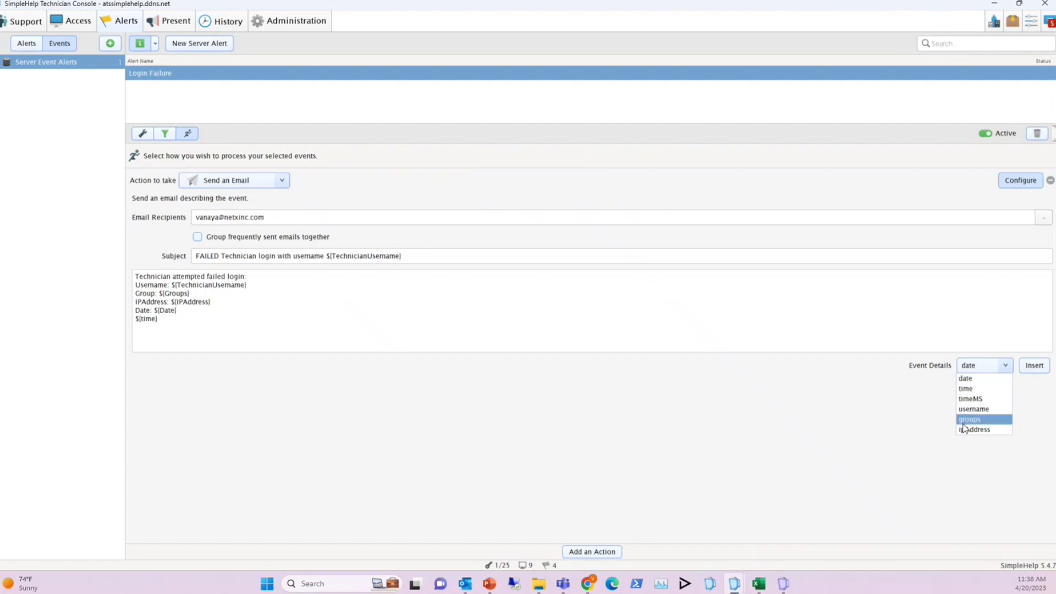
pyautogui.click(333, 320)
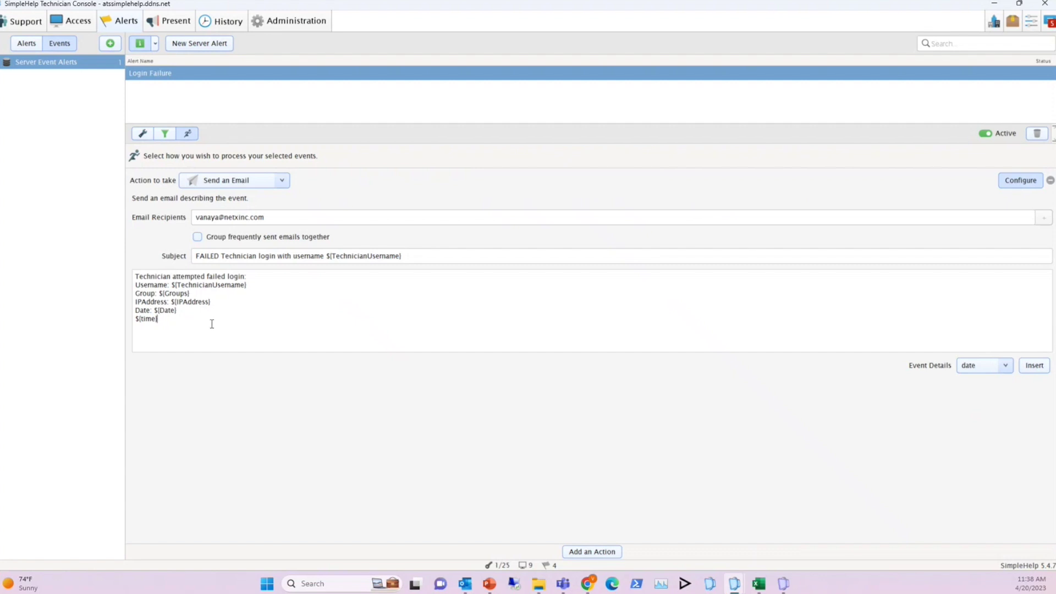
# In a second technician console window, attempt login with a technician username and a wrong password
pyautogui.rightClick(735, 587)
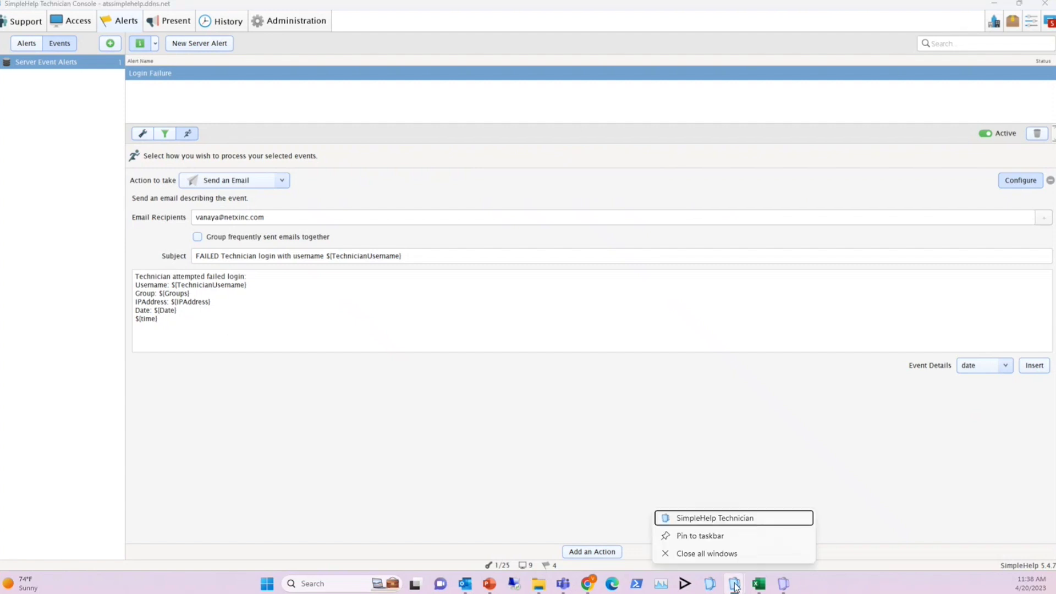
pyautogui.click(722, 519)
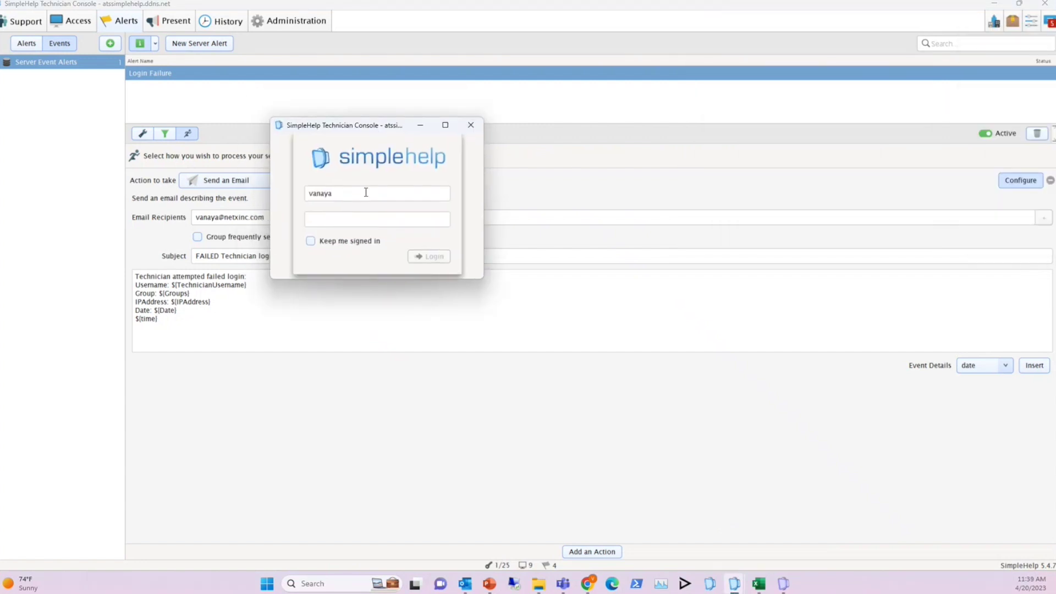
pyautogui.press('Tab')
pyautogui.write('••••••••••')
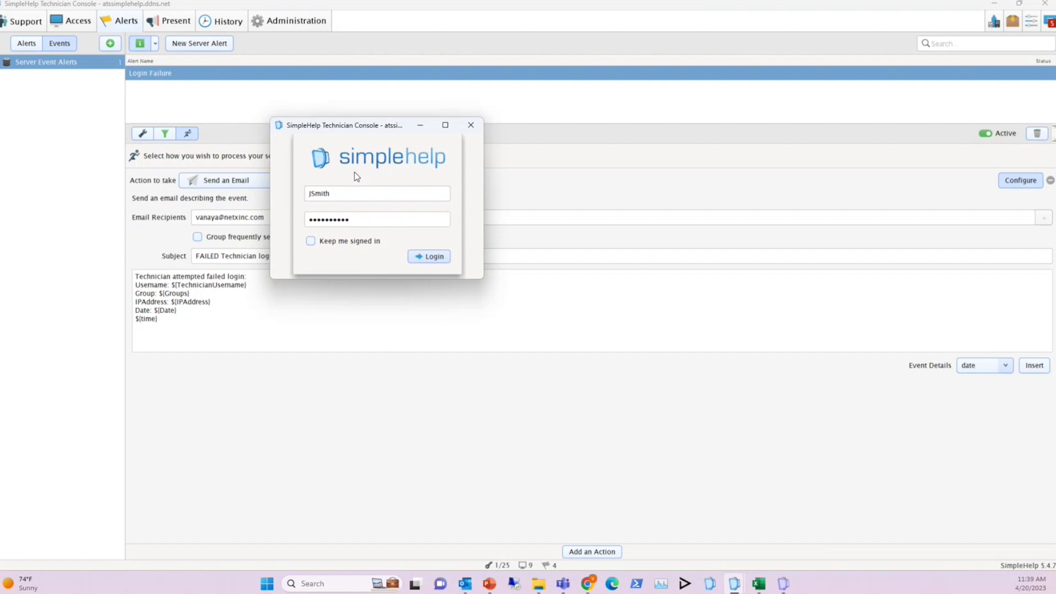
pyautogui.click(433, 258)
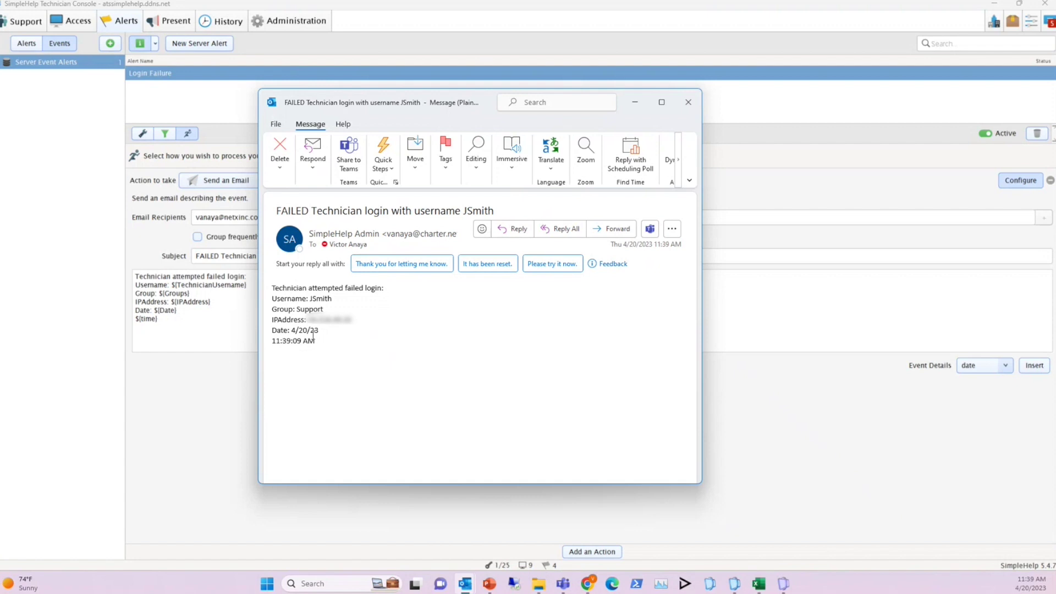
# Close the received FAILED login alert email and the test login window, returning to the monitoring alerts
pyautogui.click(686, 103)
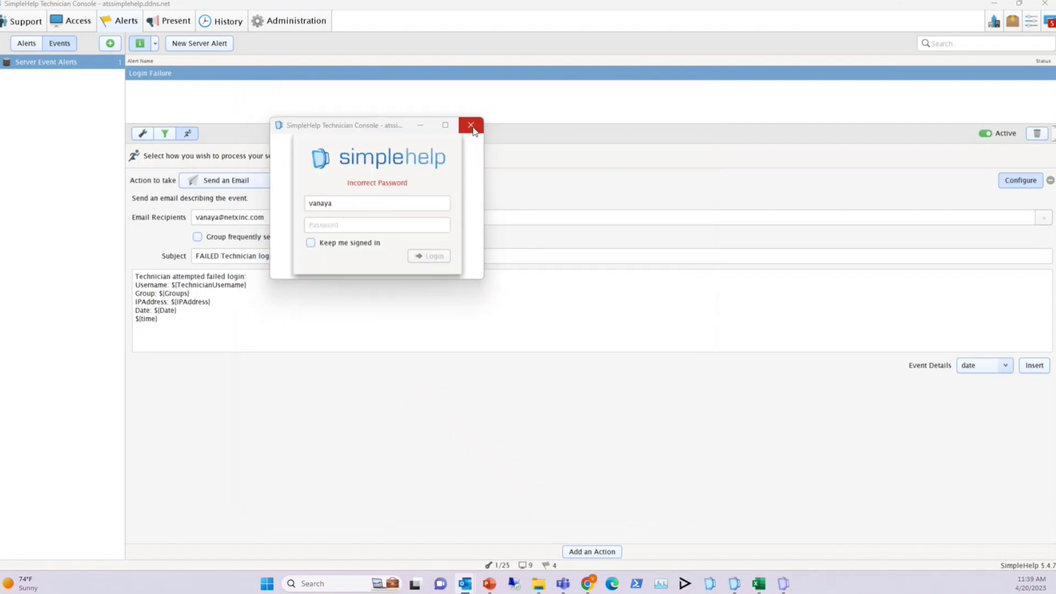
pyautogui.click(471, 126)
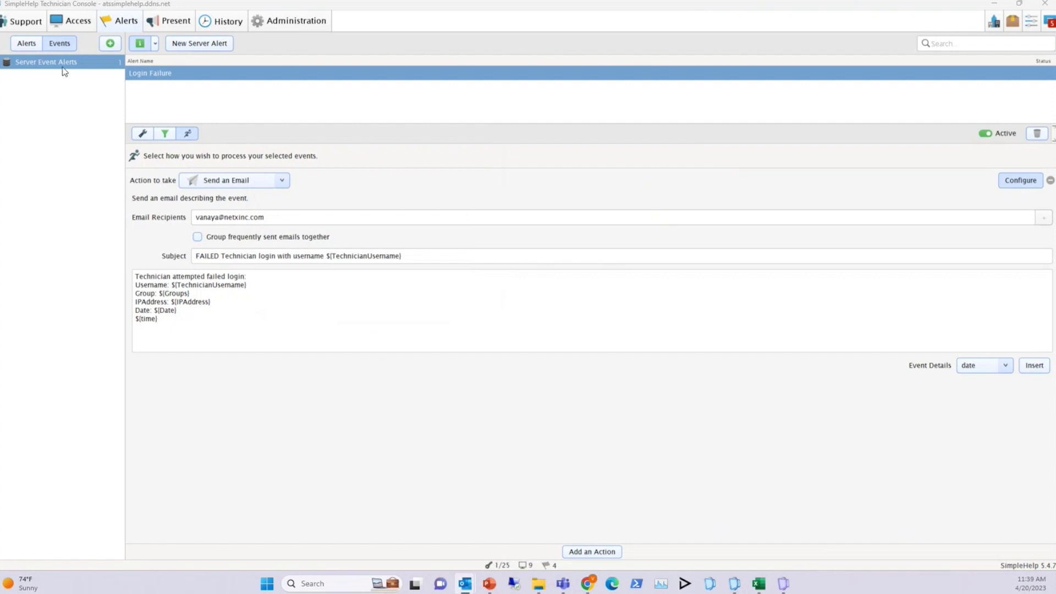
pyautogui.click(23, 44)
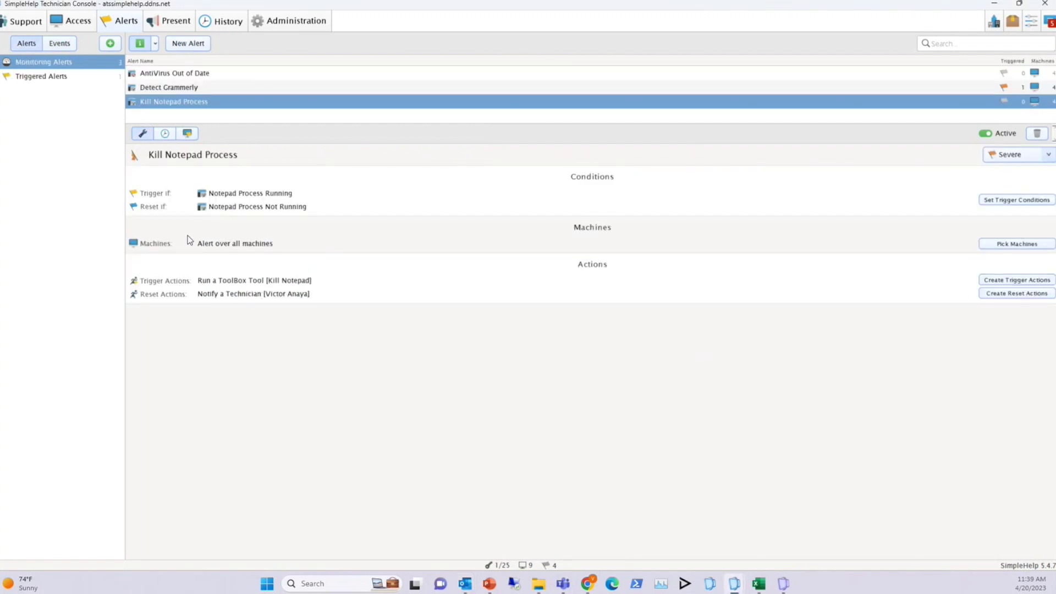
# In session history, select the 32-minute VM Laptops session and show its Session Activity Log
pyautogui.click(223, 23)
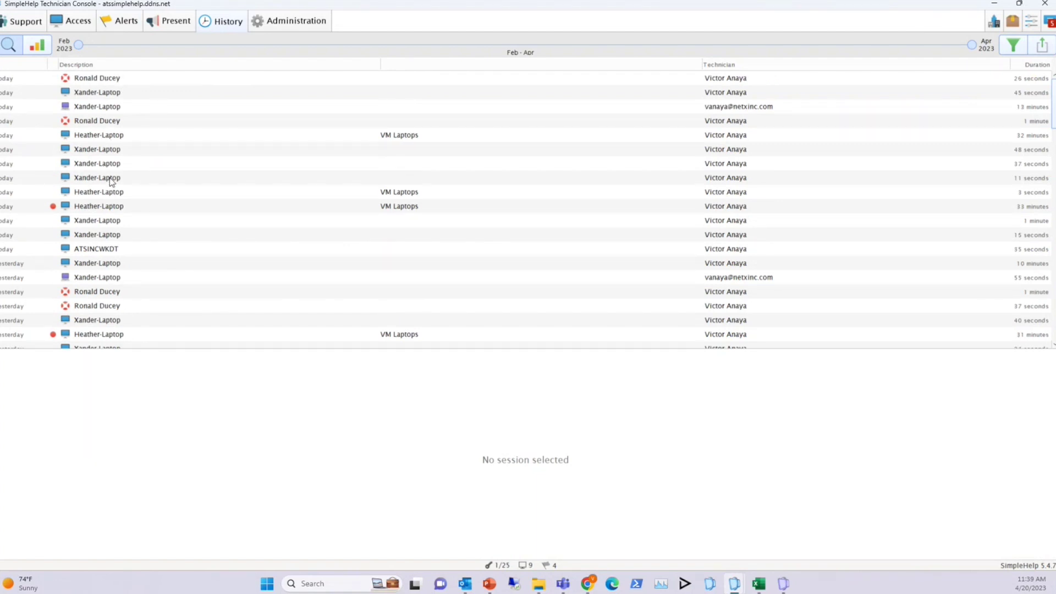
pyautogui.click(93, 93)
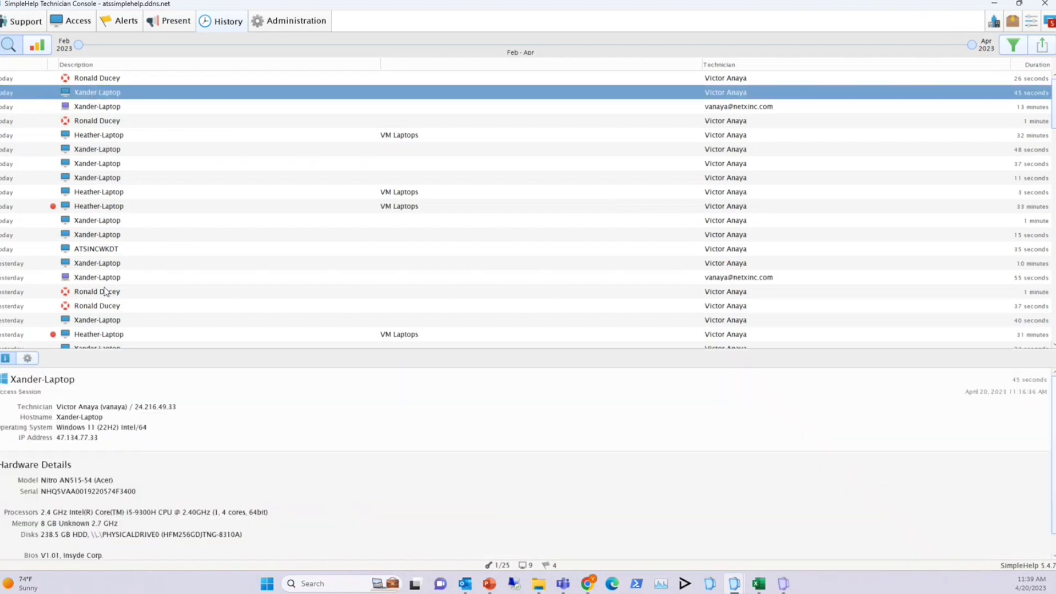
pyautogui.click(96, 137)
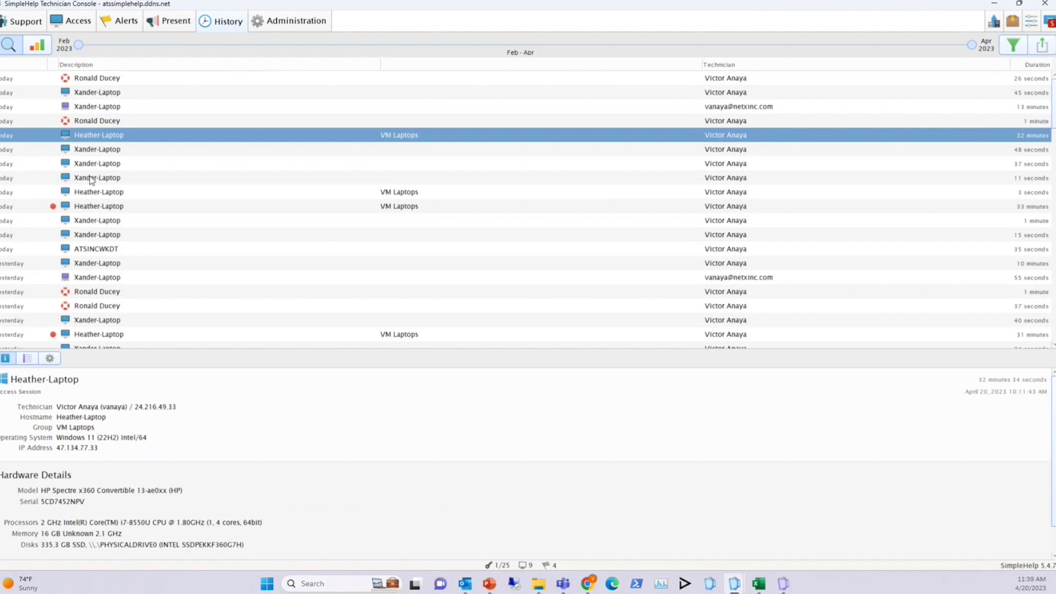
pyautogui.click(28, 360)
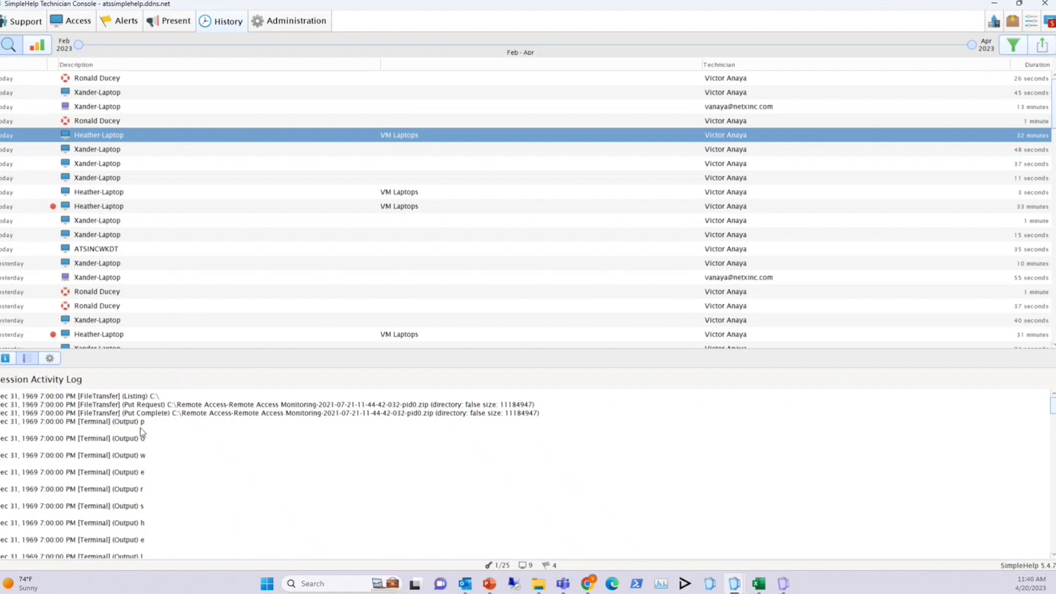
# Scroll through the log's PowerShell terminal commands and network adapter output
pyautogui.scroll(-3, 148, 454)
pyautogui.scroll(-5, 149, 459)
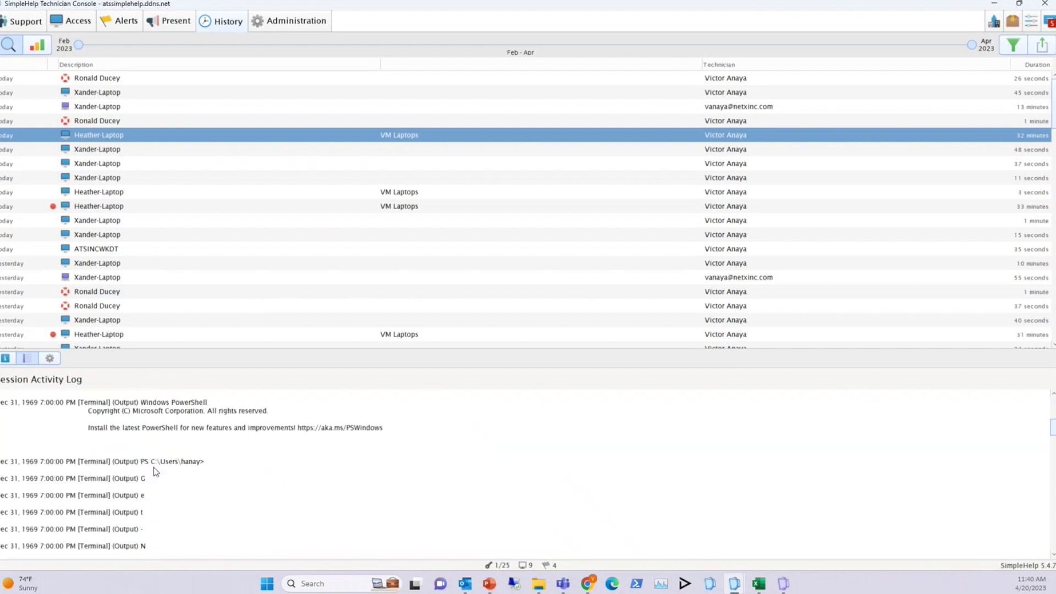
pyautogui.scroll(-5, 153, 472)
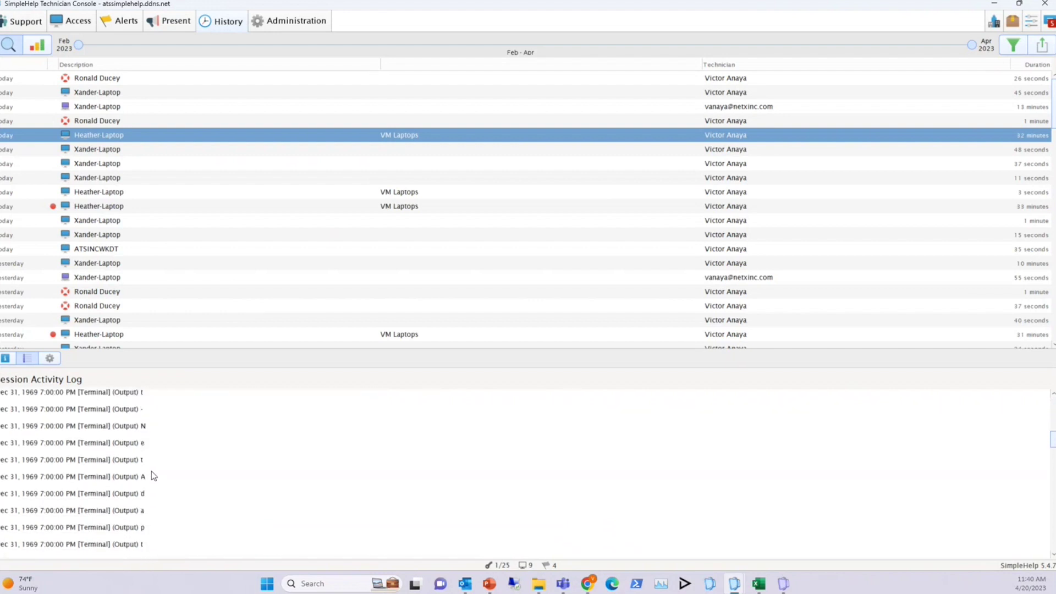
pyautogui.scroll(-3, 151, 470)
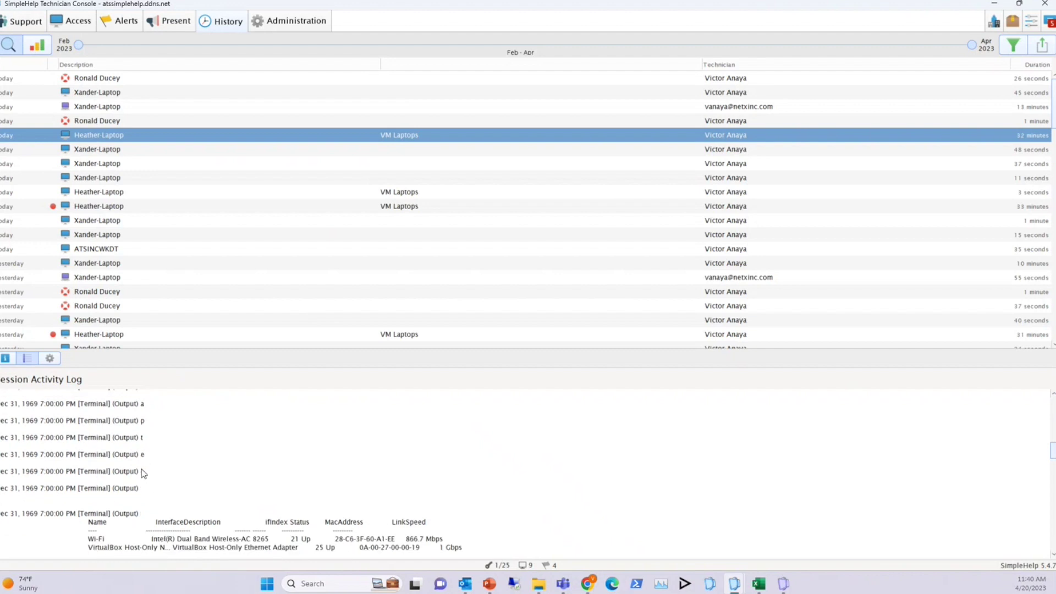
pyautogui.scroll(-2, 147, 495)
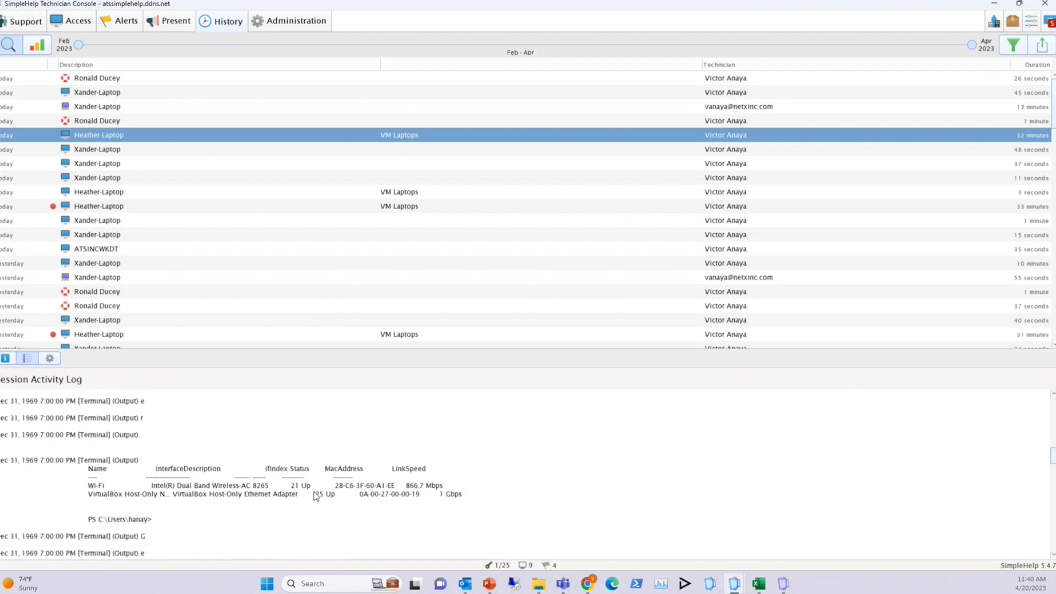
pyautogui.scroll(-2, 278, 484)
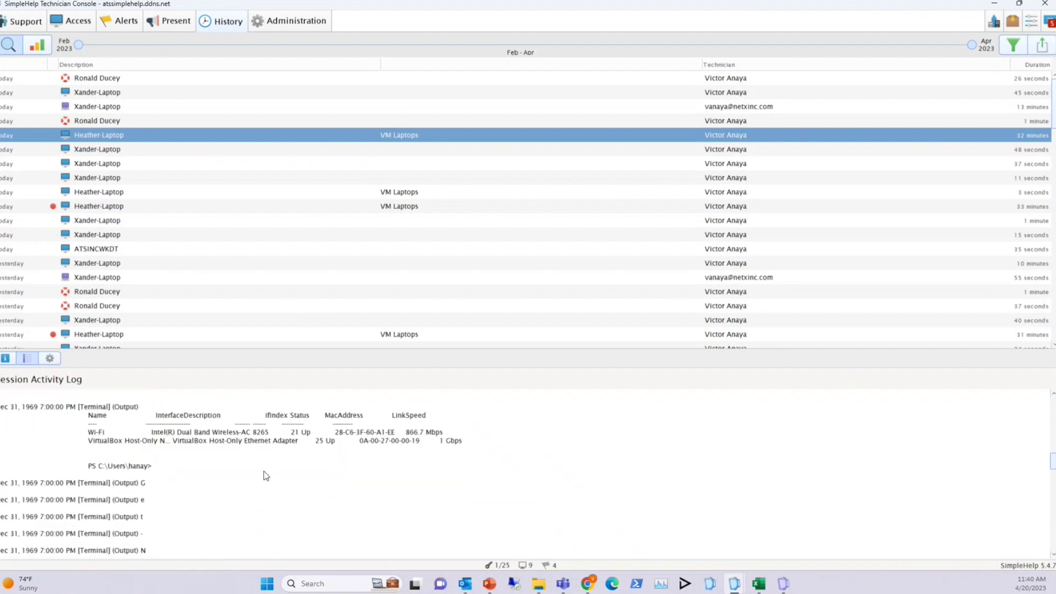
pyautogui.scroll(-4, 244, 471)
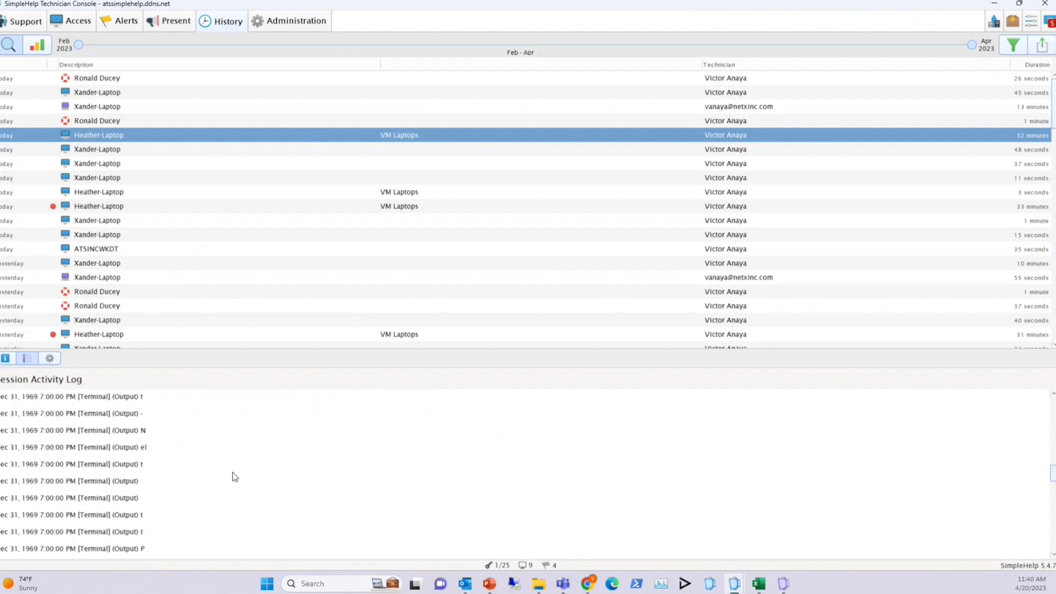
pyautogui.scroll(-3, 232, 474)
pyautogui.scroll(-3, 232, 475)
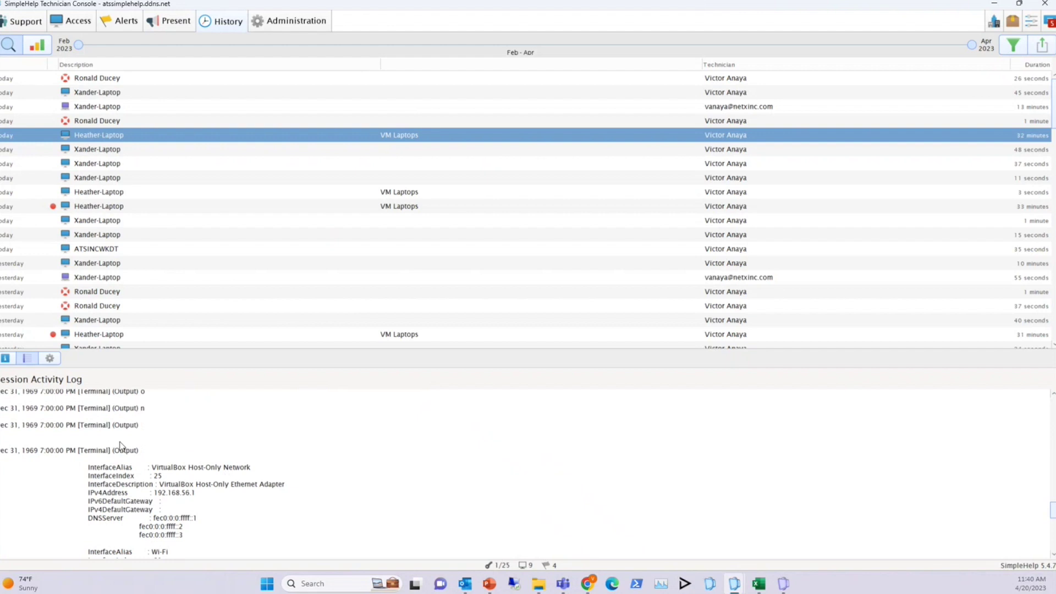
pyautogui.scroll(2, 143, 445)
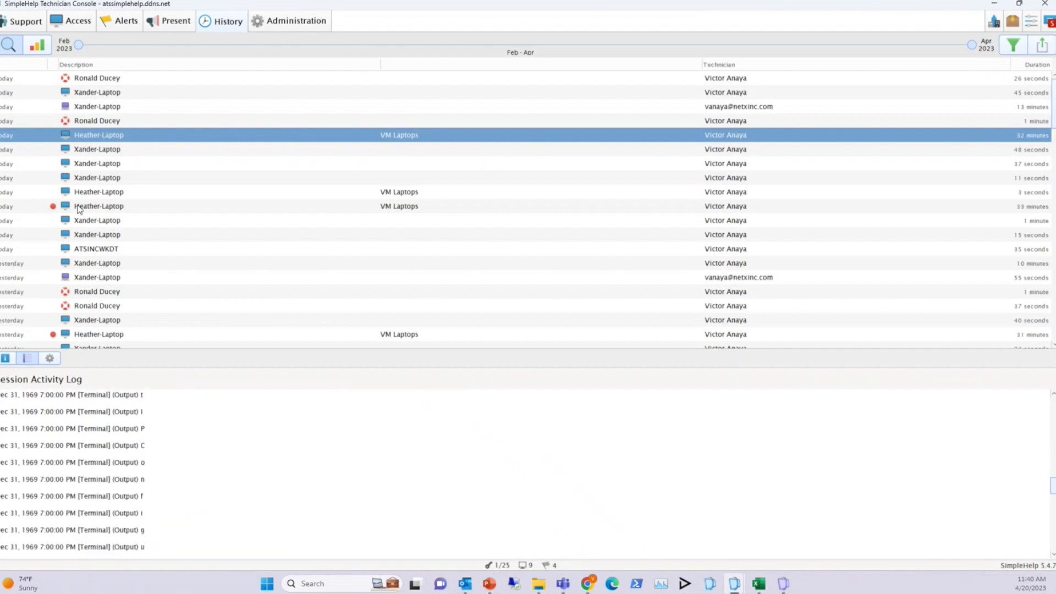
# Select the 33-minute VM Laptops session, check its chat, and play its 28-second 281.7 KB recording
pyautogui.click(93, 211)
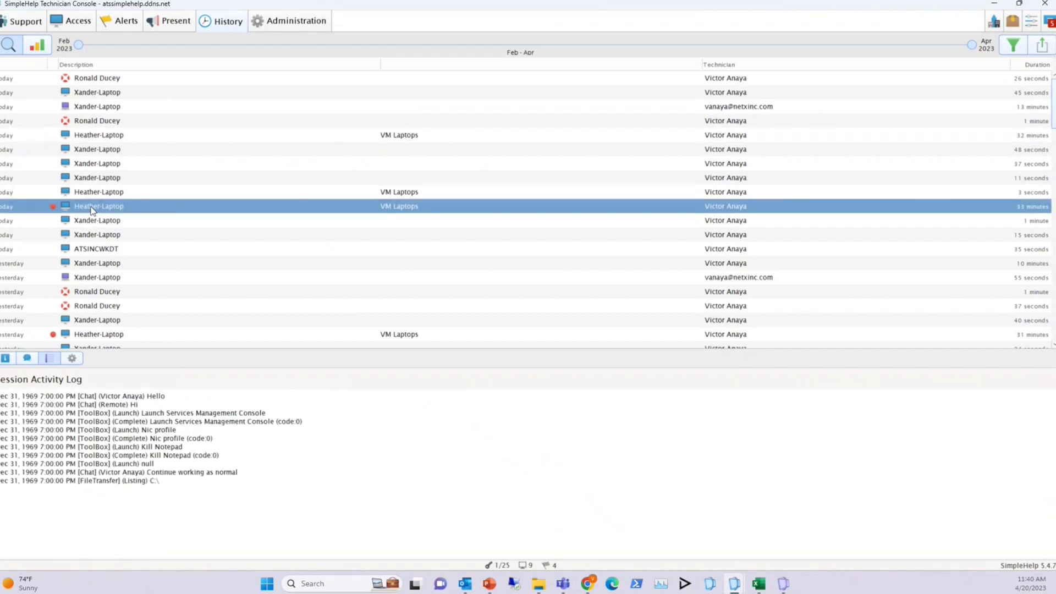
pyautogui.click(28, 360)
pyautogui.click(6, 358)
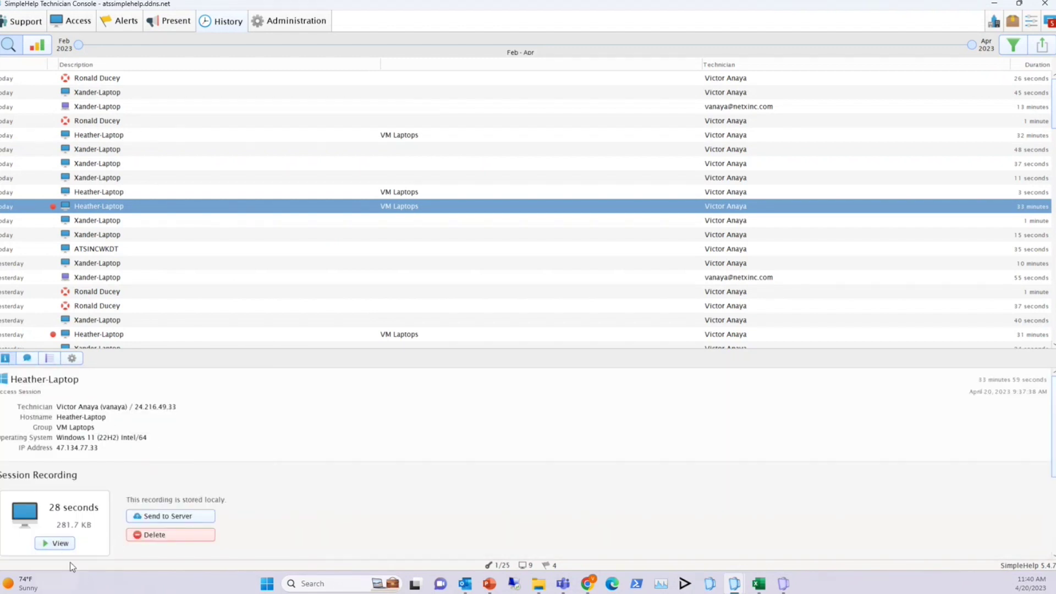
pyautogui.click(59, 543)
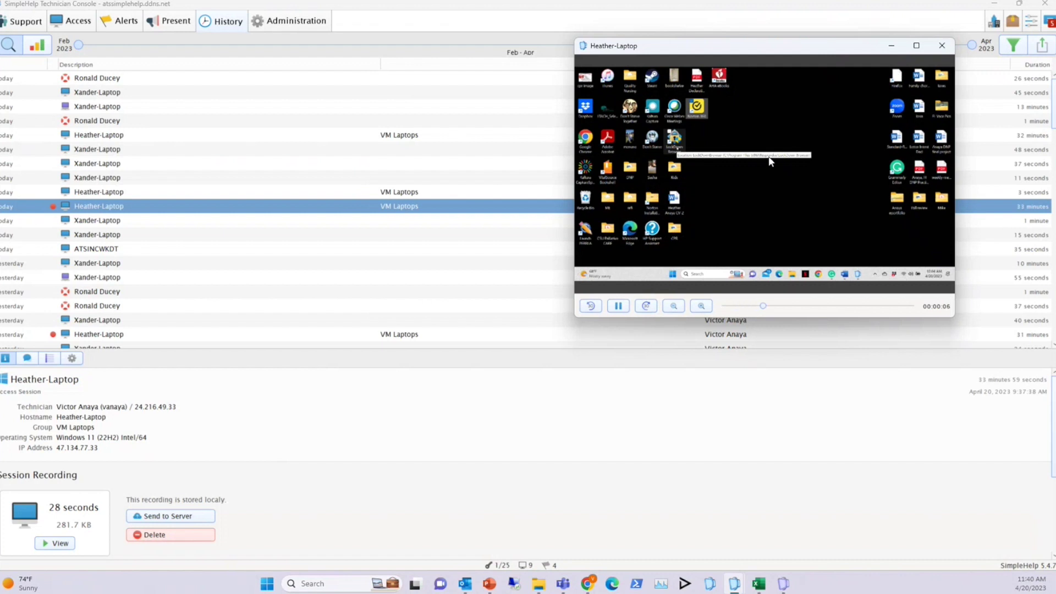
pyautogui.click(941, 45)
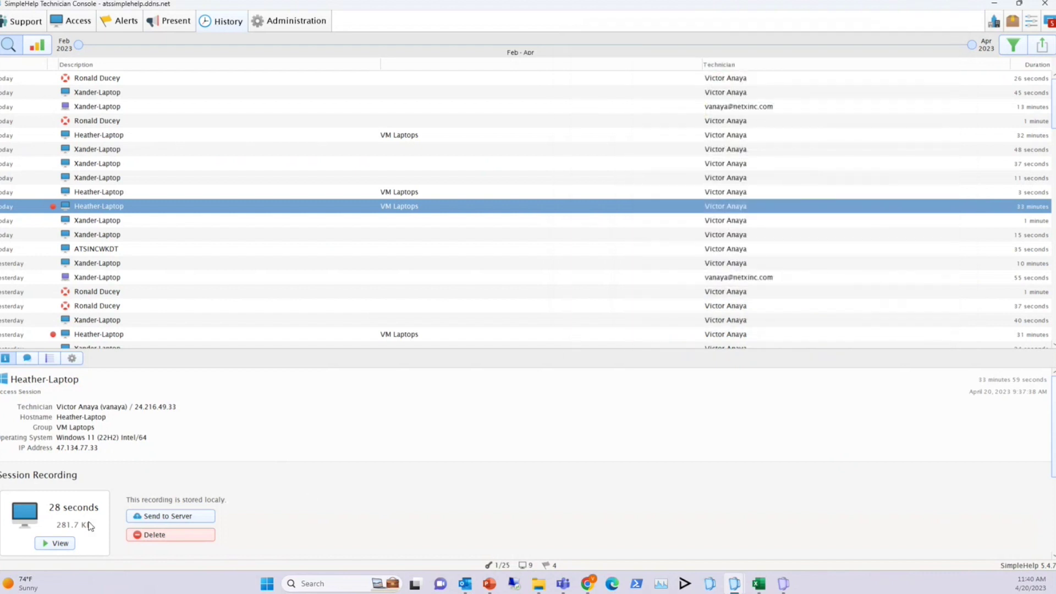